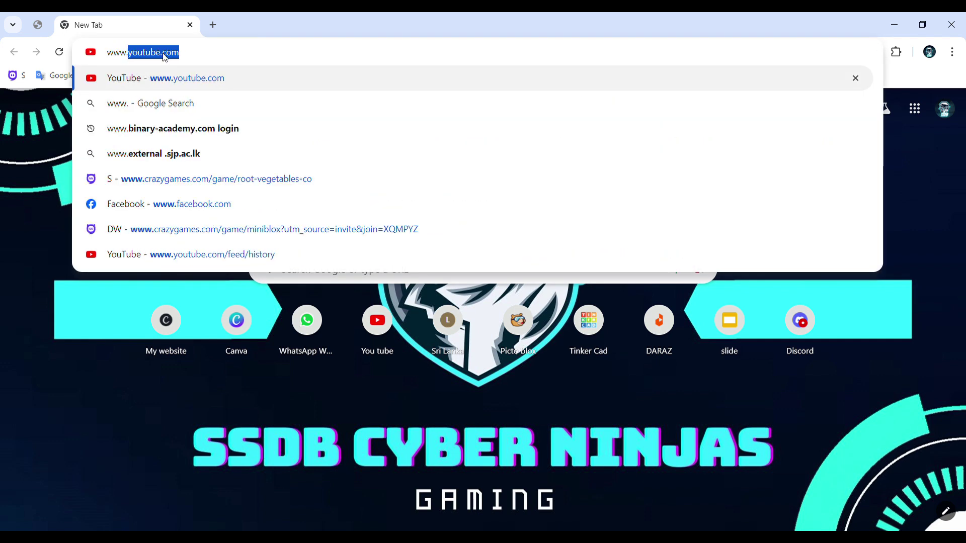
text(.canva)
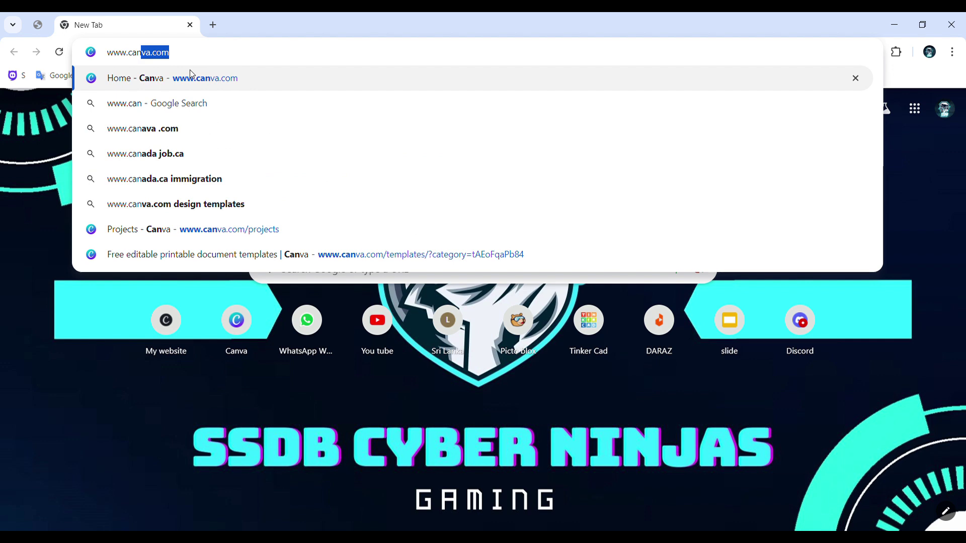
click(199, 79)
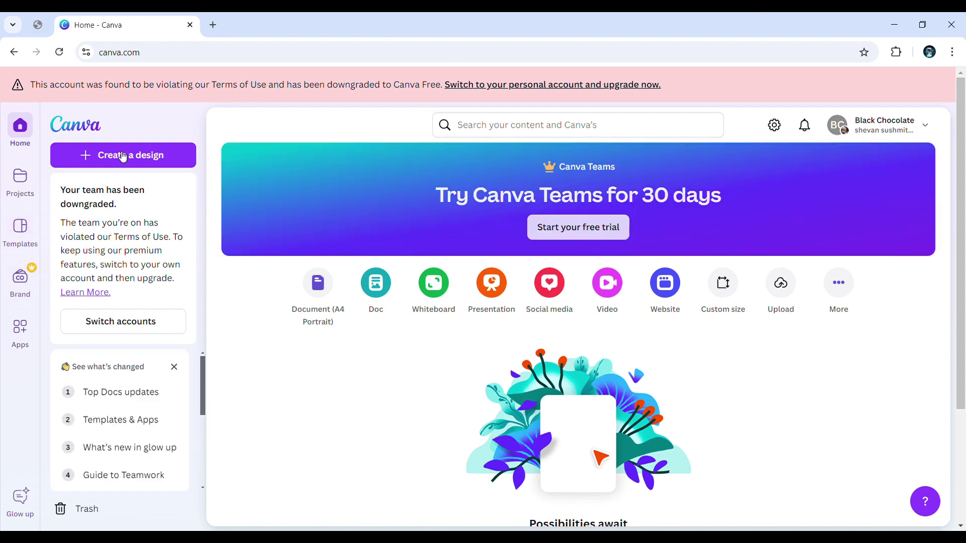
drag(778, 449, 669, 292)
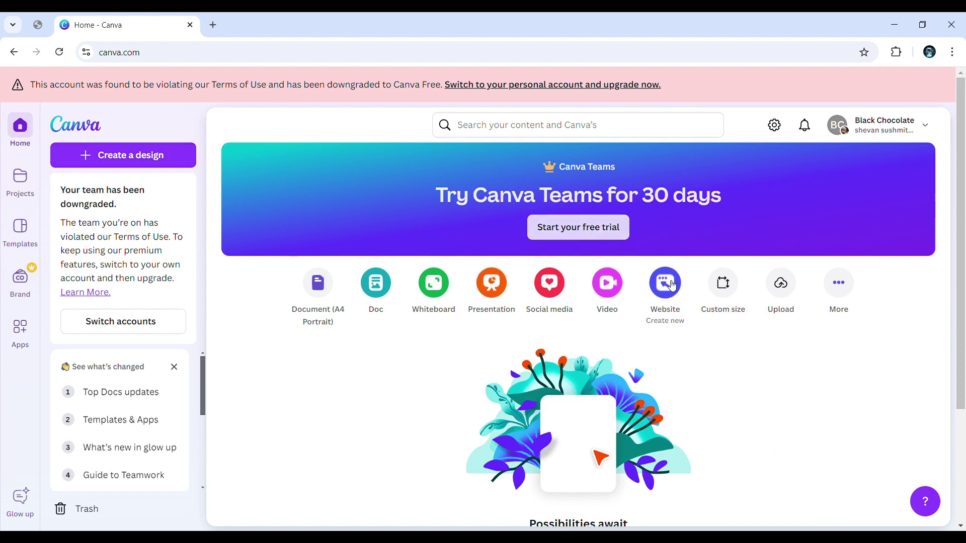
click(671, 286)
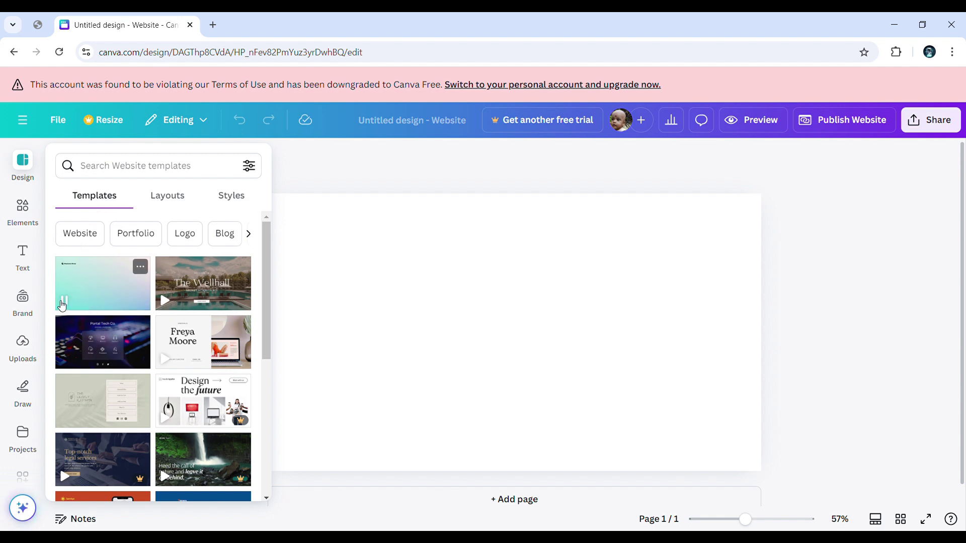
Step: Apply the headset home page of the Sales Product Website template to the blank page
click(101, 276)
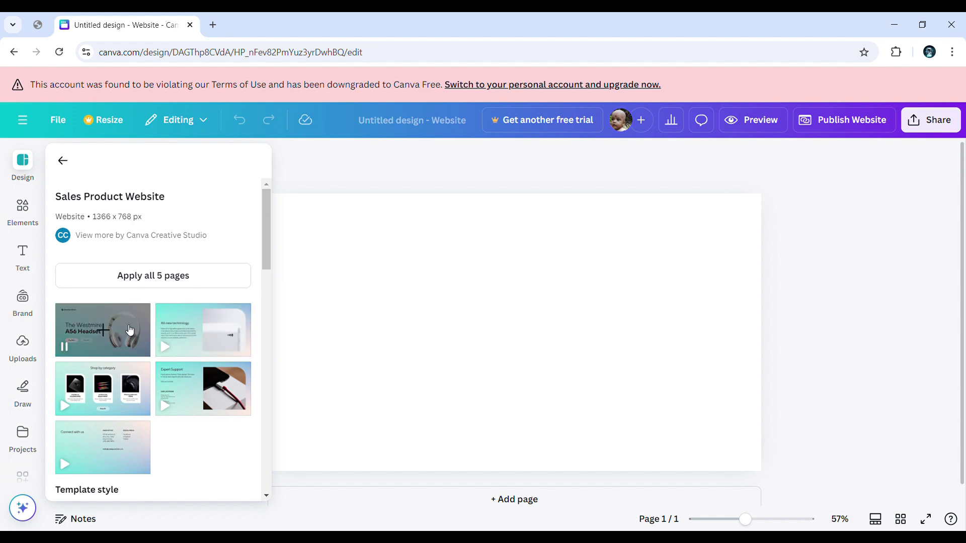
click(129, 330)
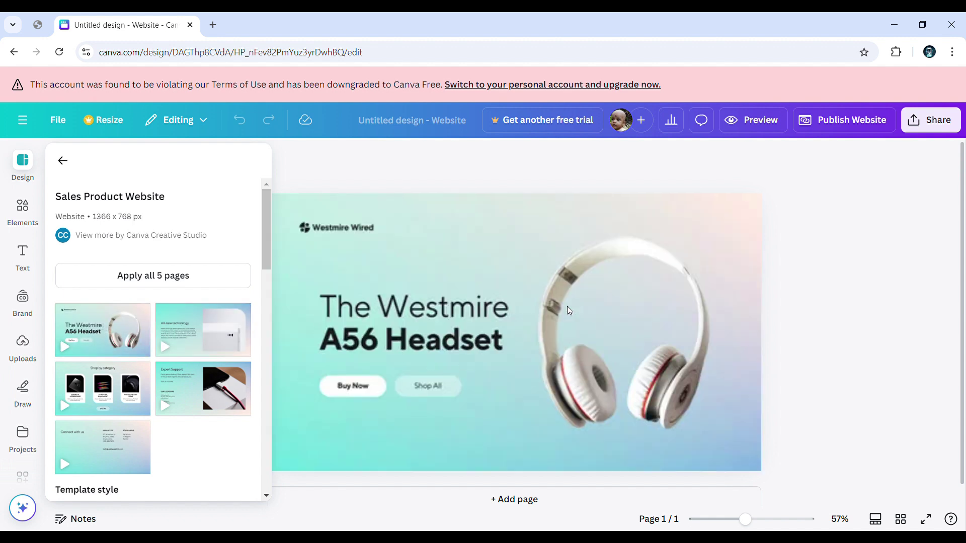
click(592, 303)
click(819, 265)
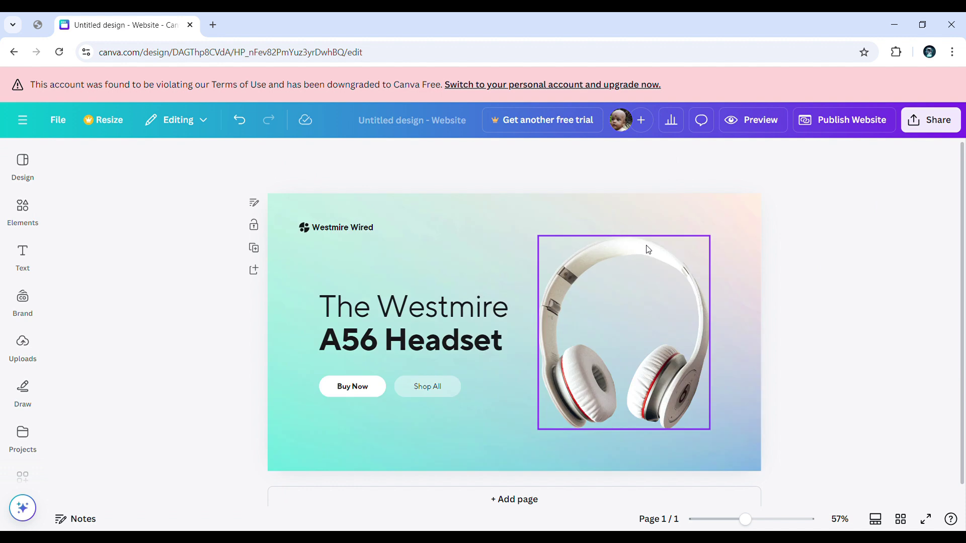
Step: Delete the headphones picture from its image frame on the page
drag(371, 189, 848, 364)
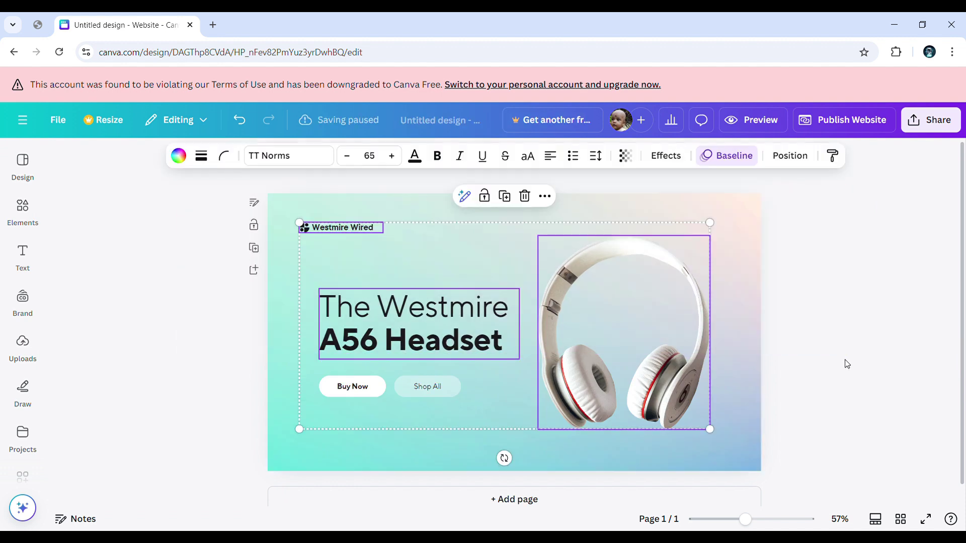
click(636, 327)
key(Delete)
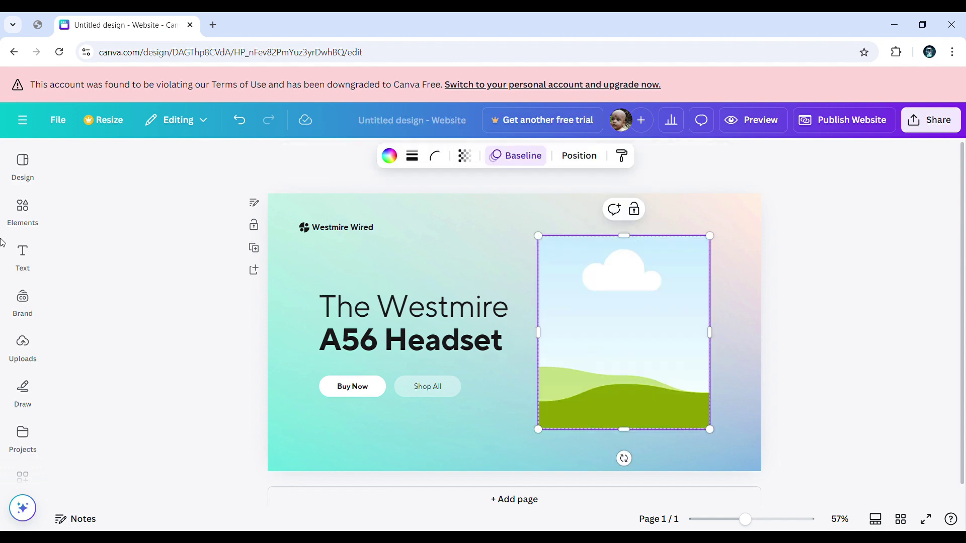
Step: Search the elements library for "arduino" and show only the graphics
click(23, 211)
click(647, 357)
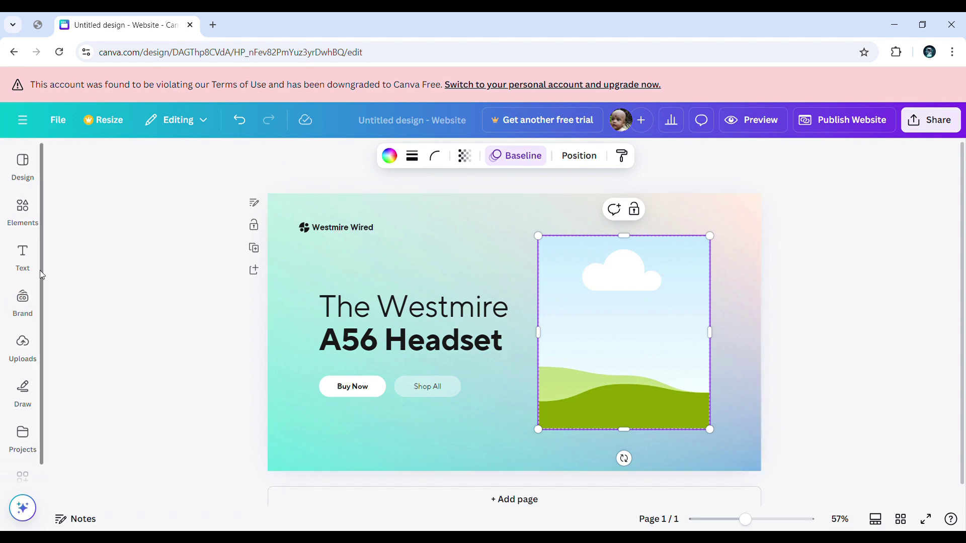
click(22, 254)
click(23, 206)
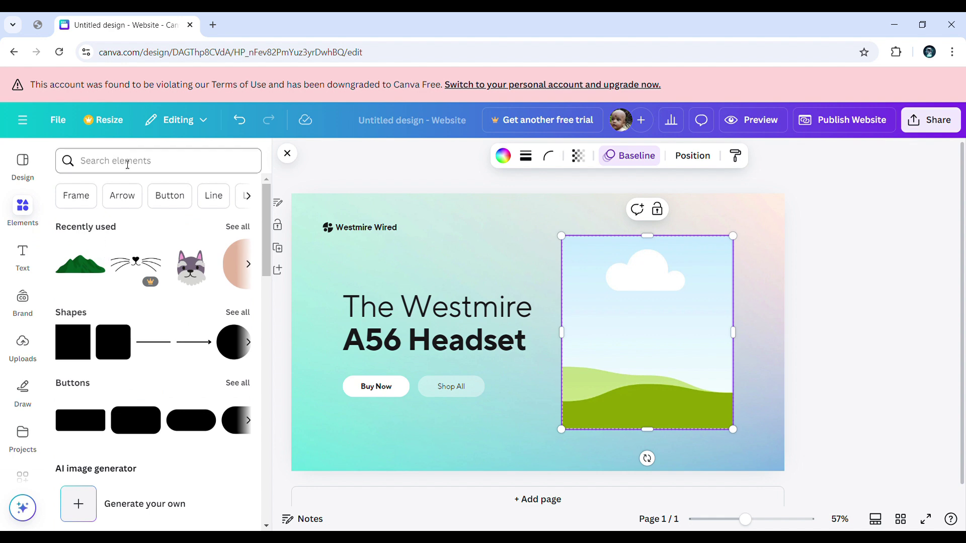
click(22, 166)
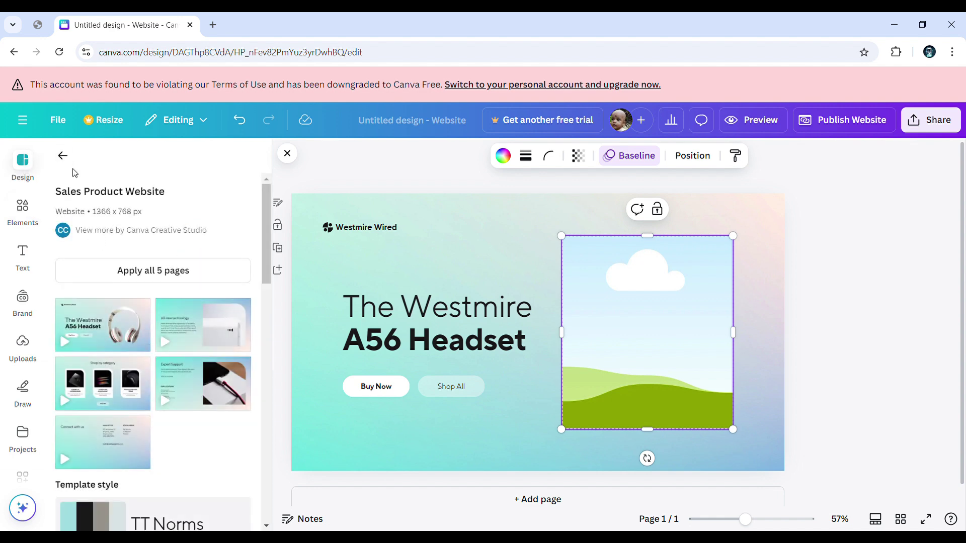
click(22, 207)
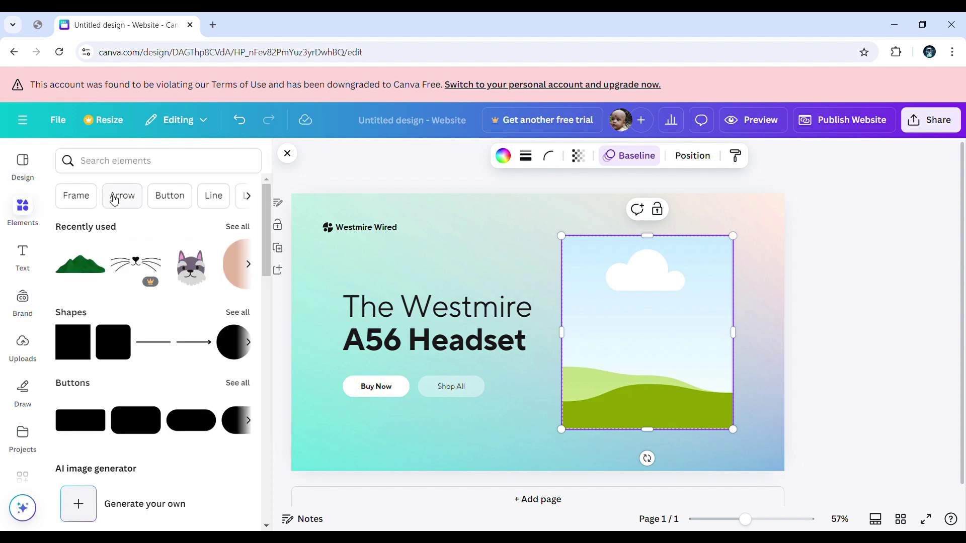
click(110, 166)
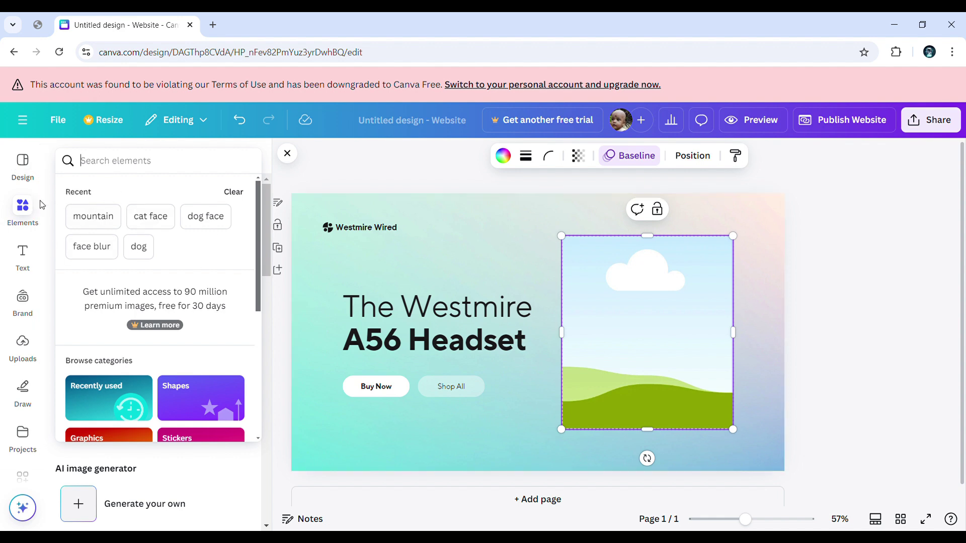
text(a)
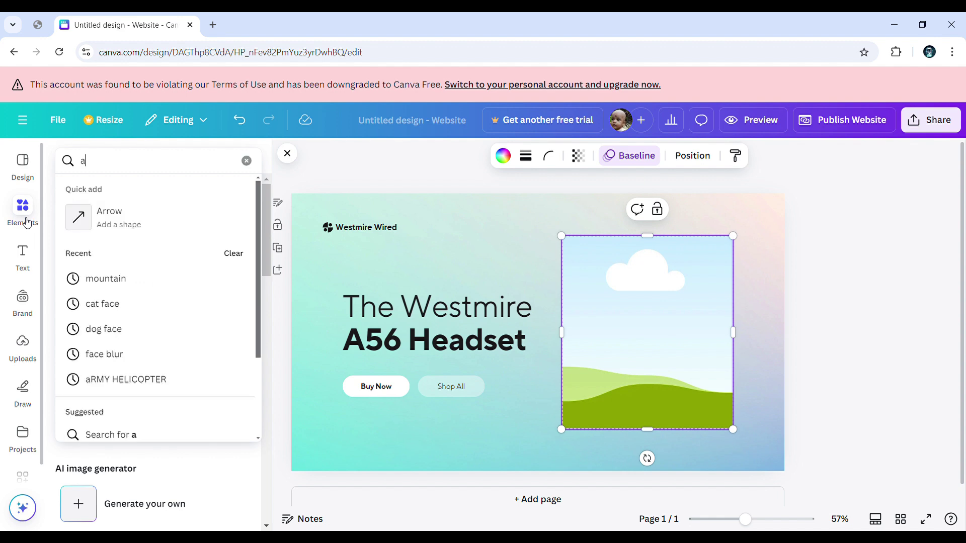
text(rduino)
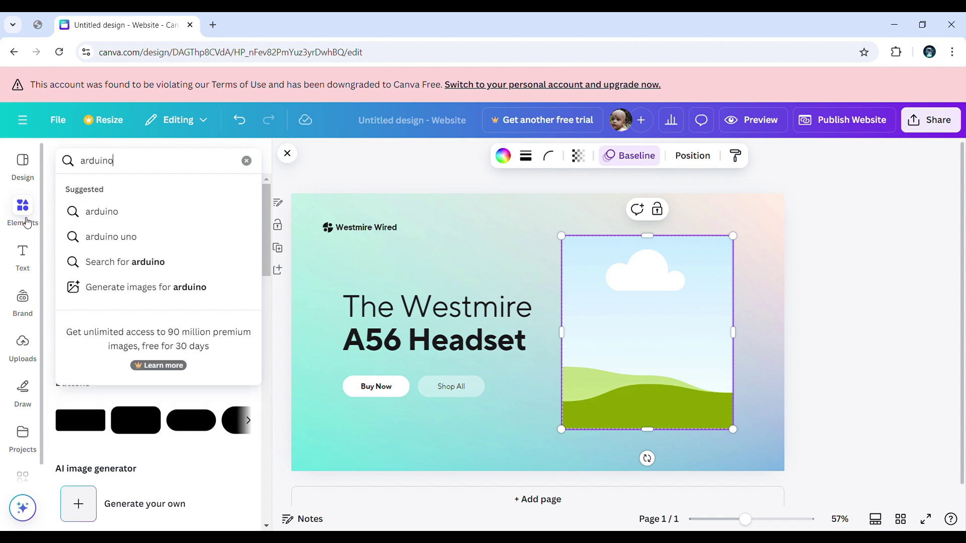
key(Return)
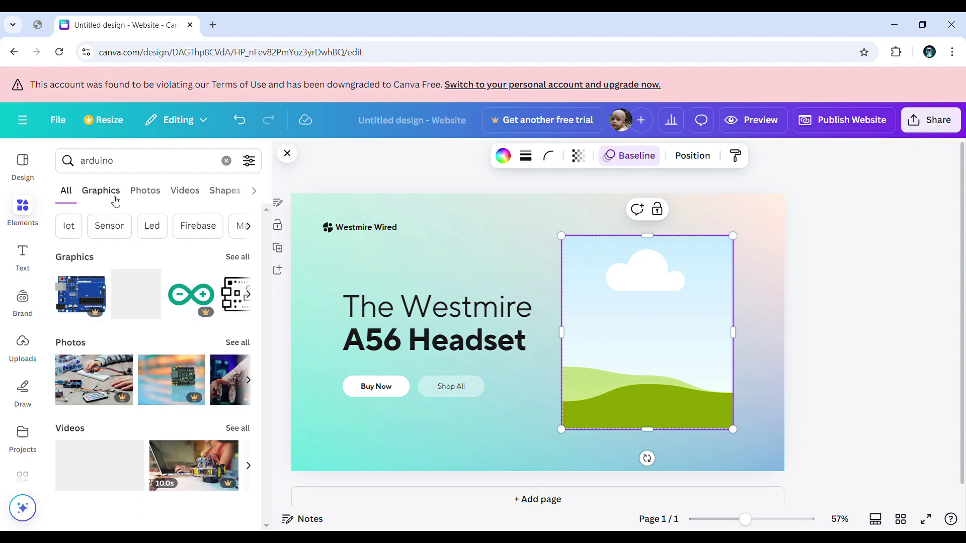
click(109, 169)
key(Return)
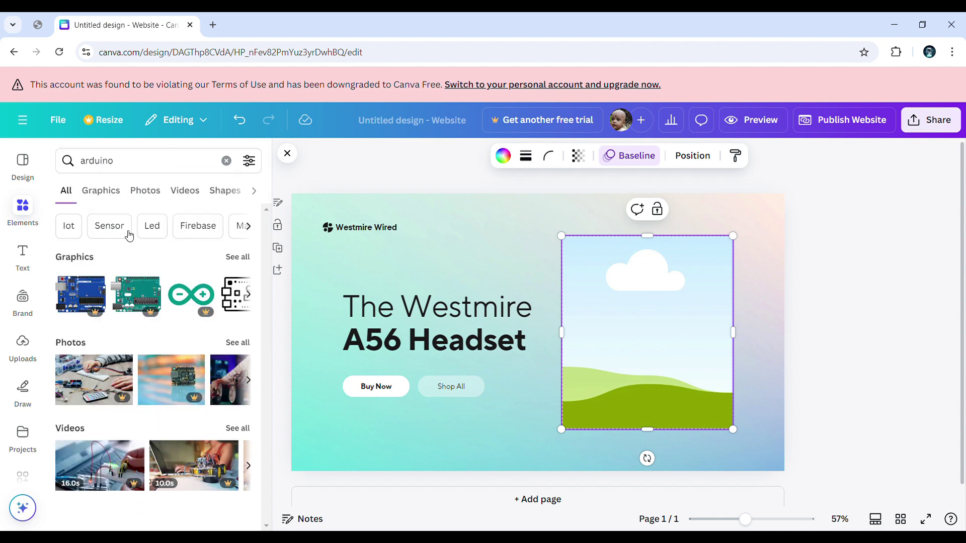
click(111, 187)
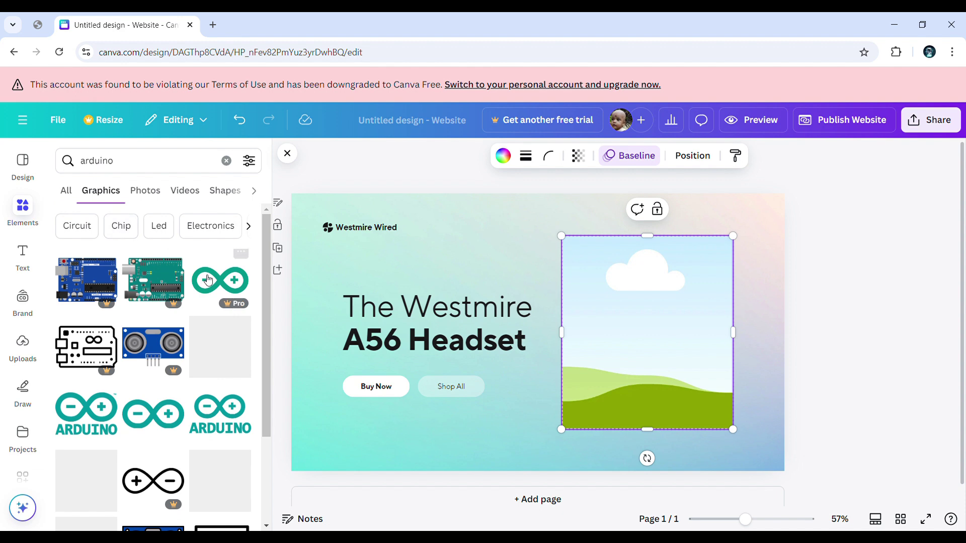
Step: Place the teal ARDUINO logo graphic beside the headline and delete the empty image frame behind it
drag(233, 407, 639, 332)
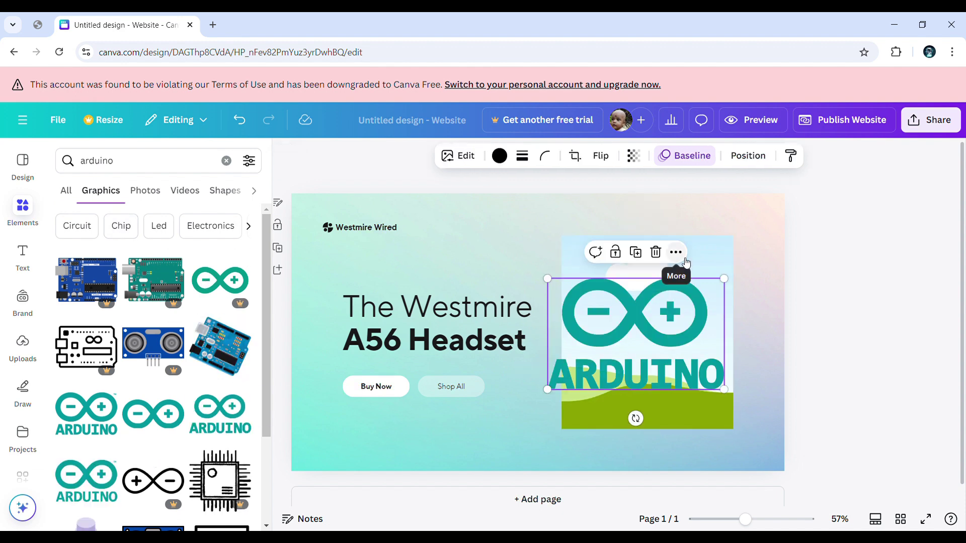
click(718, 252)
key(Delete)
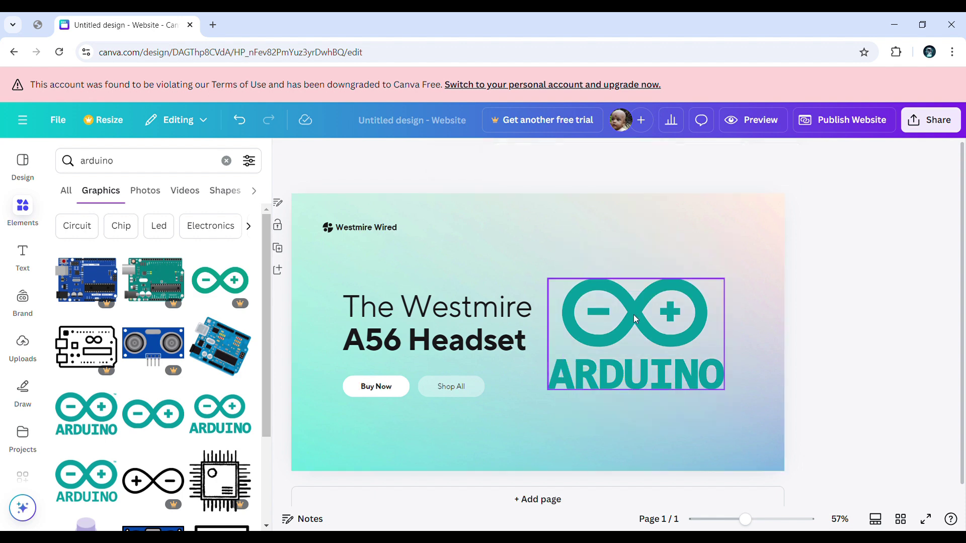
click(603, 341)
drag(603, 340, 611, 339)
Step: Delete the "Westmire Wired" brand text and the small icon next to it
double_click(353, 227)
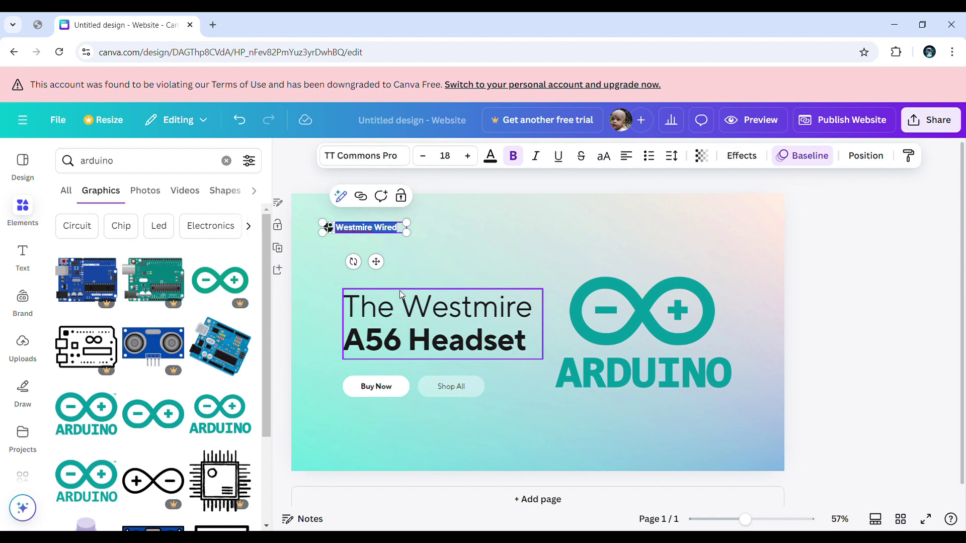
key(BackSpace)
click(346, 240)
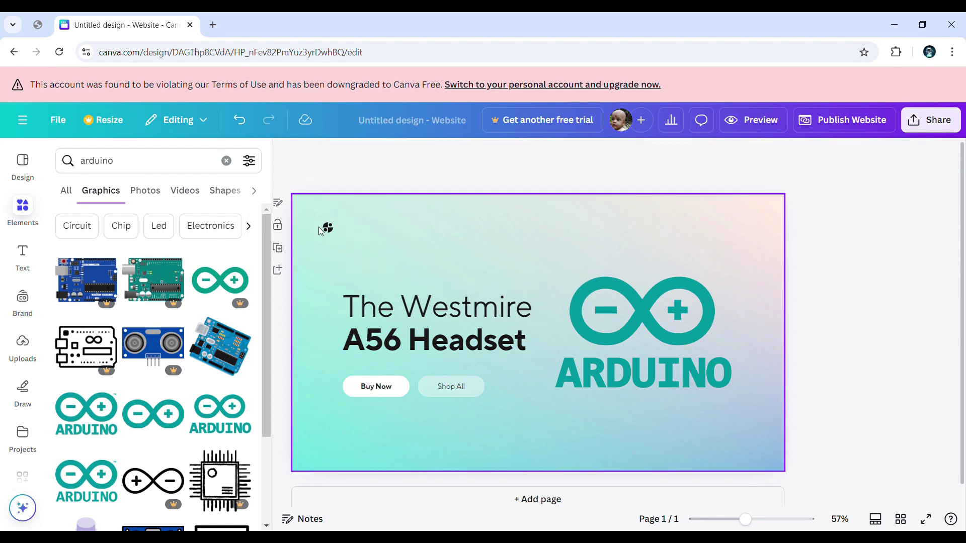
click(342, 225)
click(343, 226)
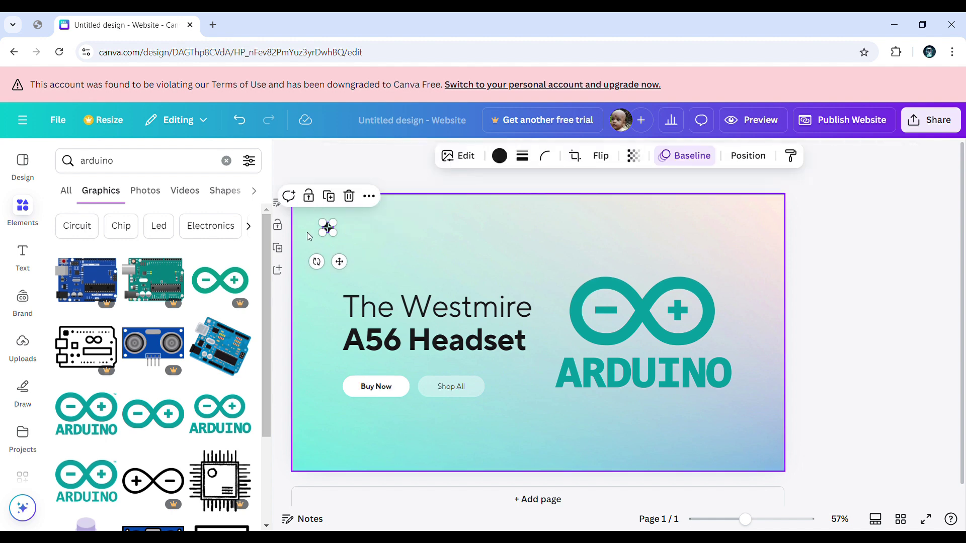
key(Delete)
Step: Move the "The Westmire A56 Headset" headline and the ARDUINO logo higher on the page
click(416, 326)
mouse_move(76, 274)
mouse_down()
mouse_move(126, 236)
mouse_move(68, 269)
mouse_up()
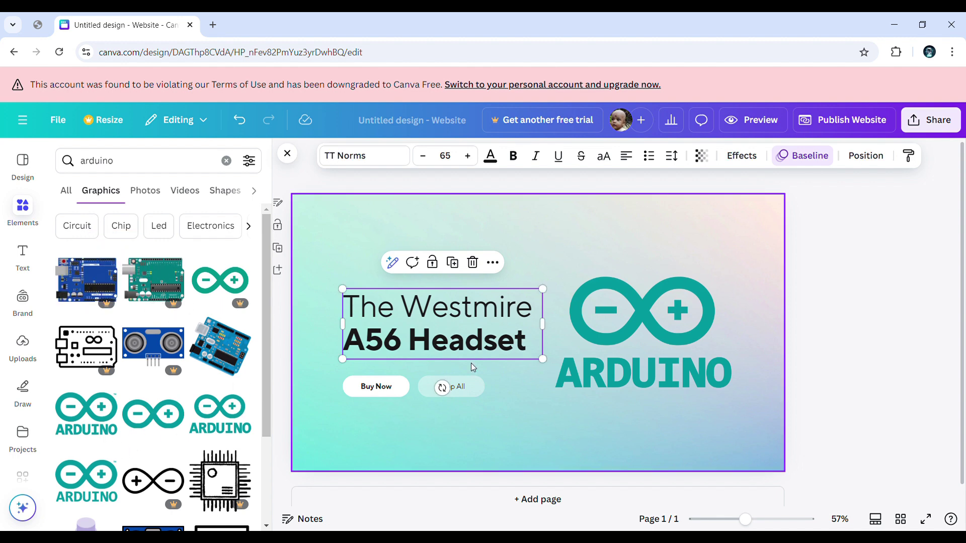
double_click(457, 337)
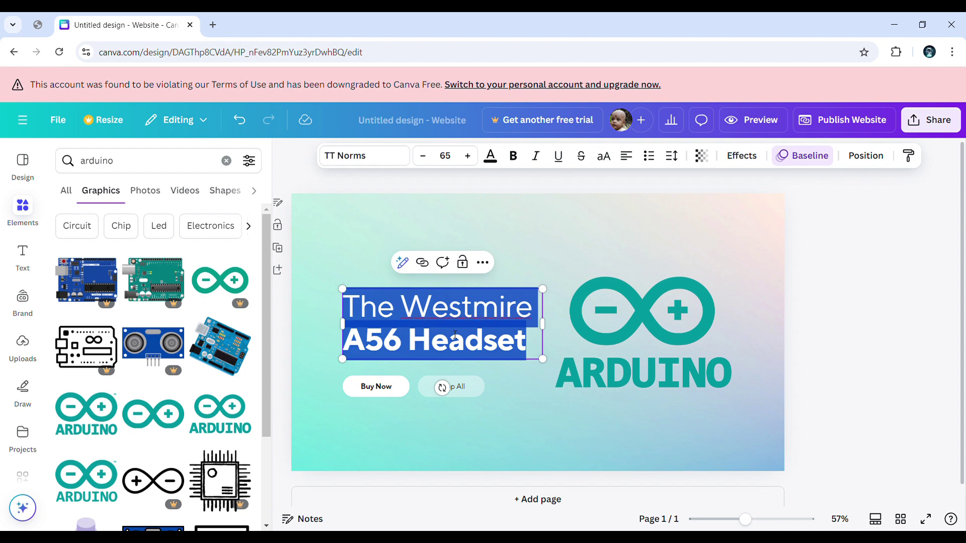
drag(567, 282, 561, 226)
Step: Delete the headline, both buttons and the ARDUINO logo together, keeping only the gradient background
click(442, 220)
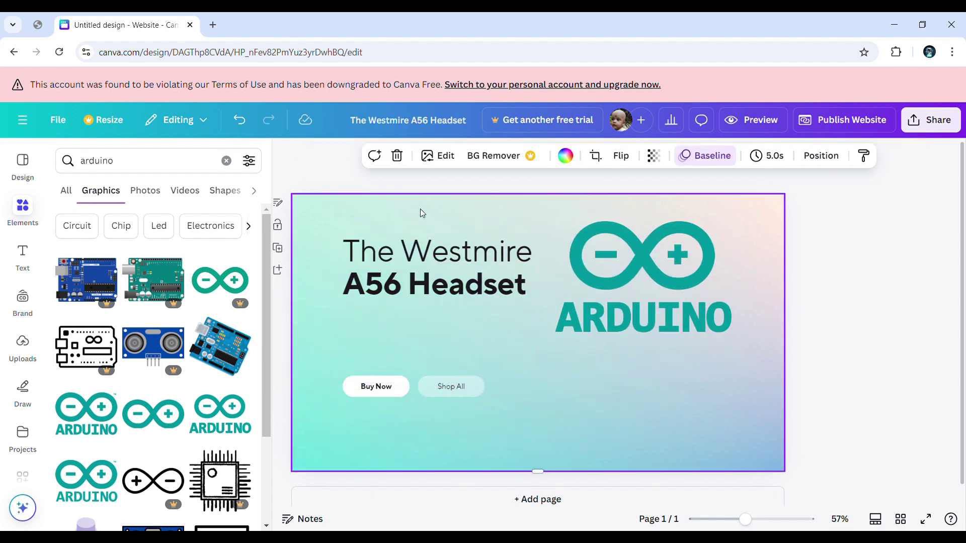
drag(307, 174, 916, 391)
key(Delete)
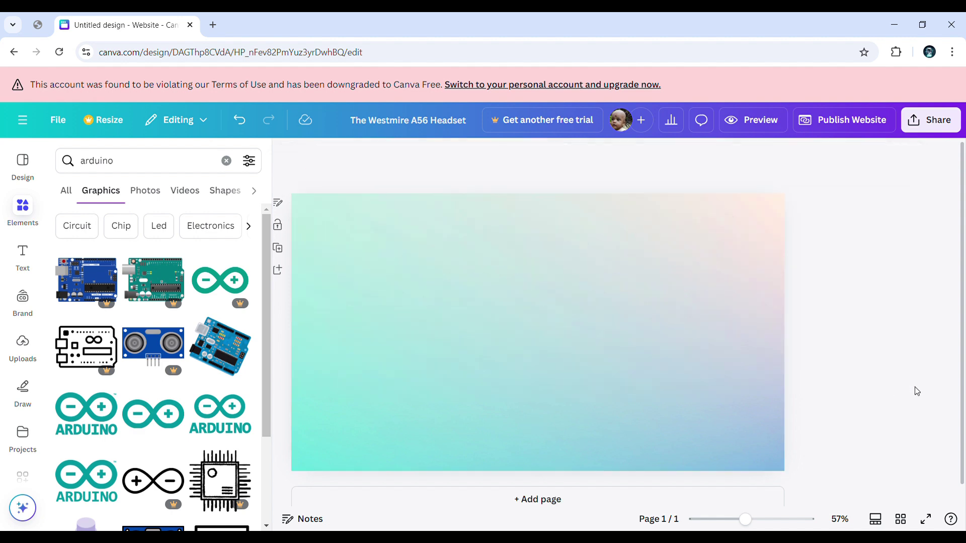
Step: Place the teal ARDUINO logo graphic on the empty page, slightly right of its centre
click(25, 160)
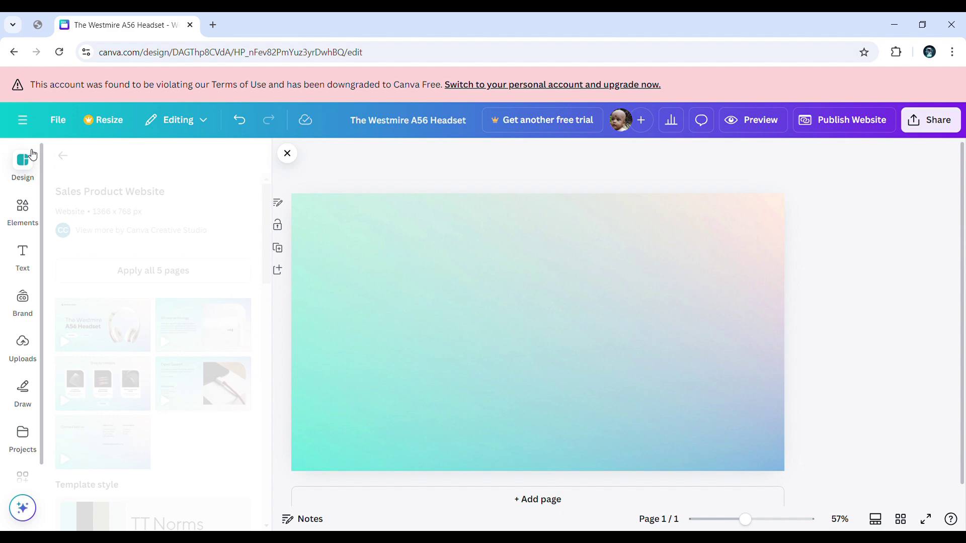
click(63, 169)
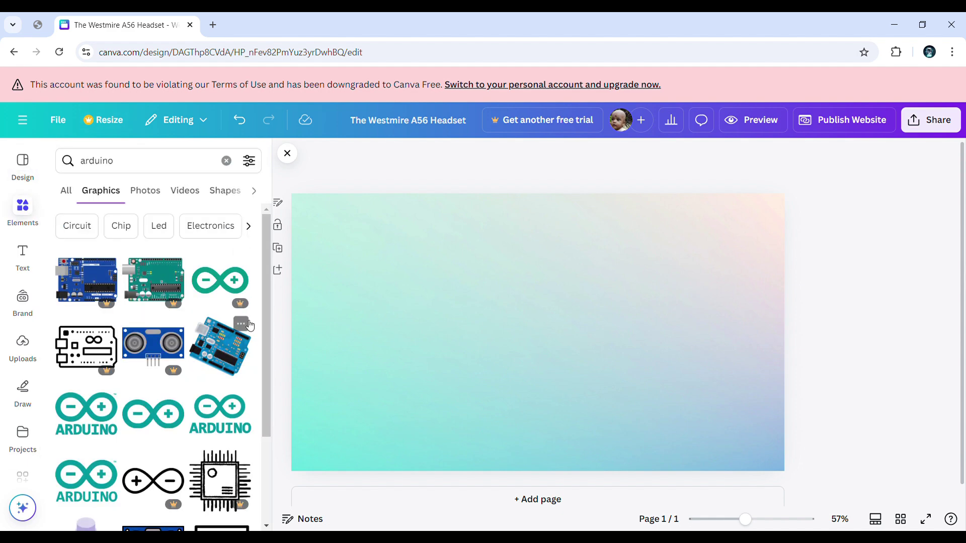
drag(213, 404, 532, 291)
Step: Try the "Thank You for Shopping with Us" font combination on the page and delete it again
click(21, 256)
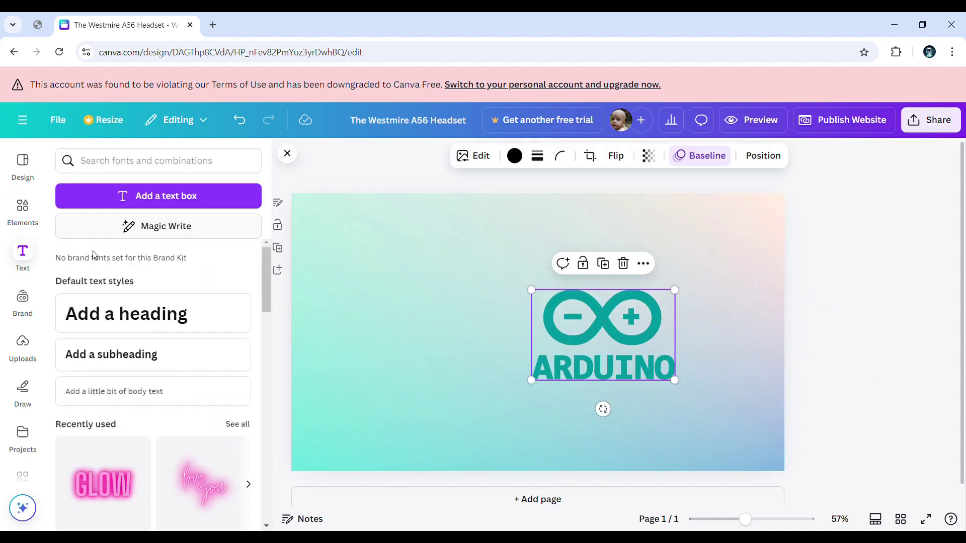
drag(267, 307, 262, 431)
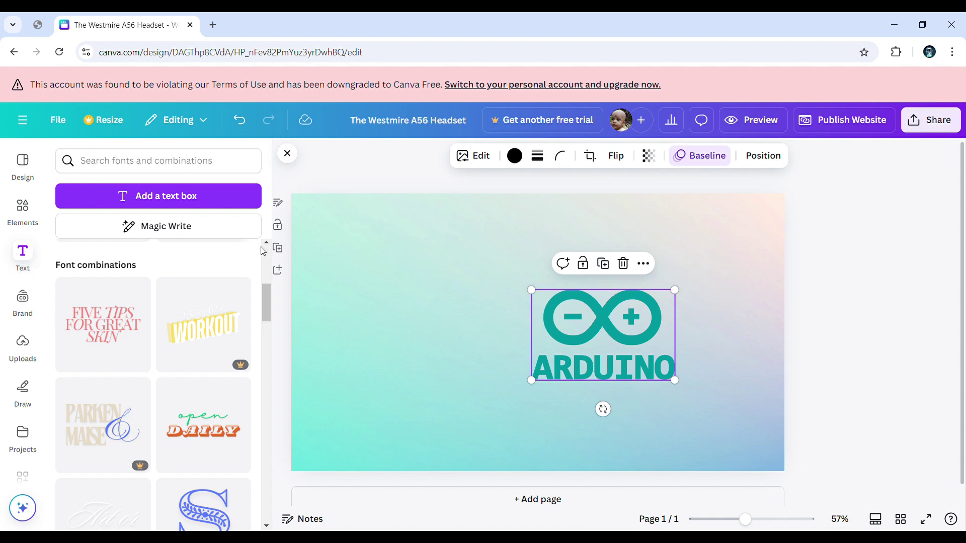
drag(267, 292, 239, 477)
scroll(235, 471, up, 5)
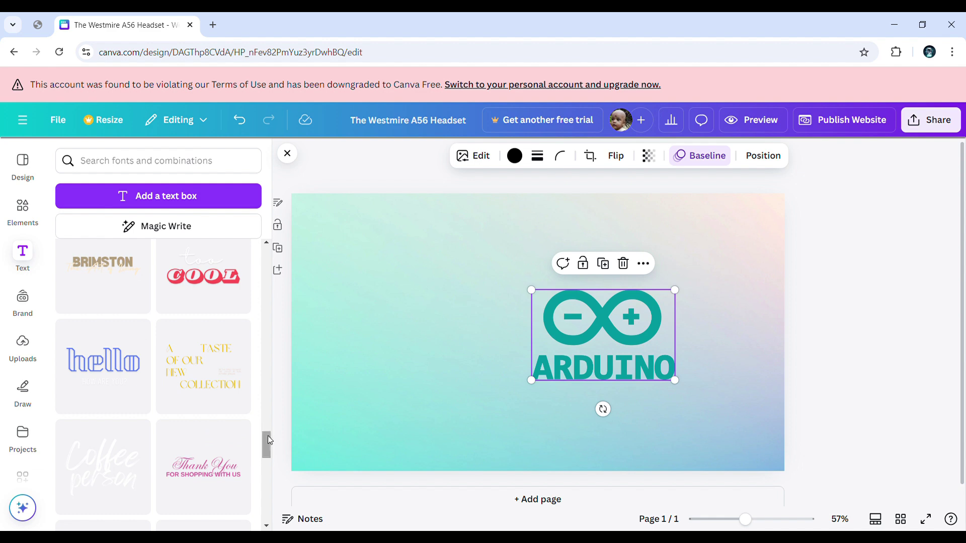
click(204, 486)
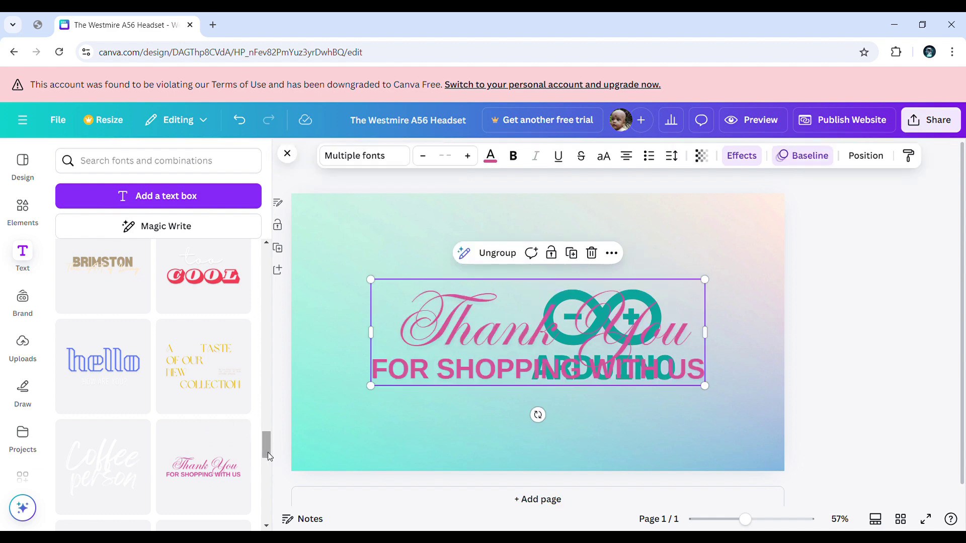
key(Delete)
Step: Browse the font combinations for a text style that suits the Arduino page
drag(266, 442, 267, 479)
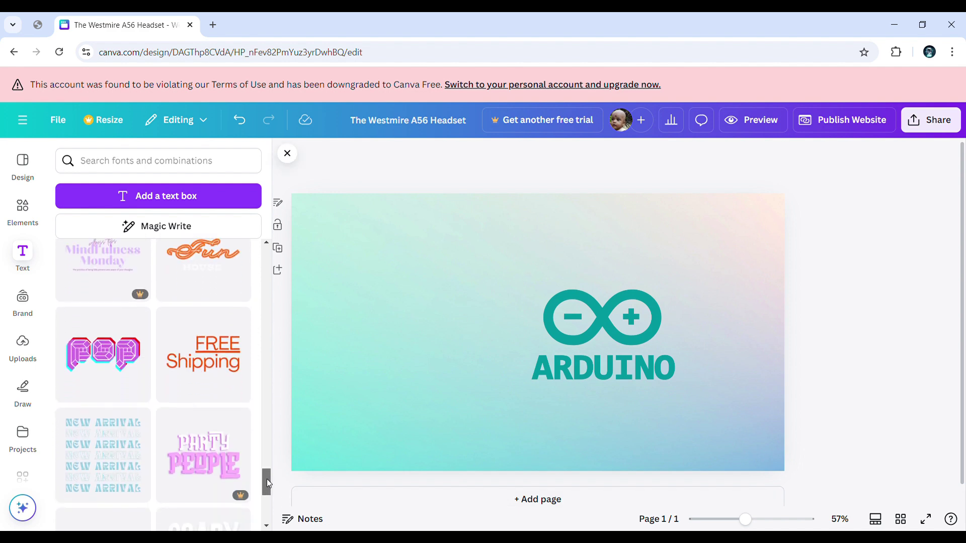
scroll(262, 515, down, 5)
scroll(262, 516, down, 6)
scroll(263, 516, down, 4)
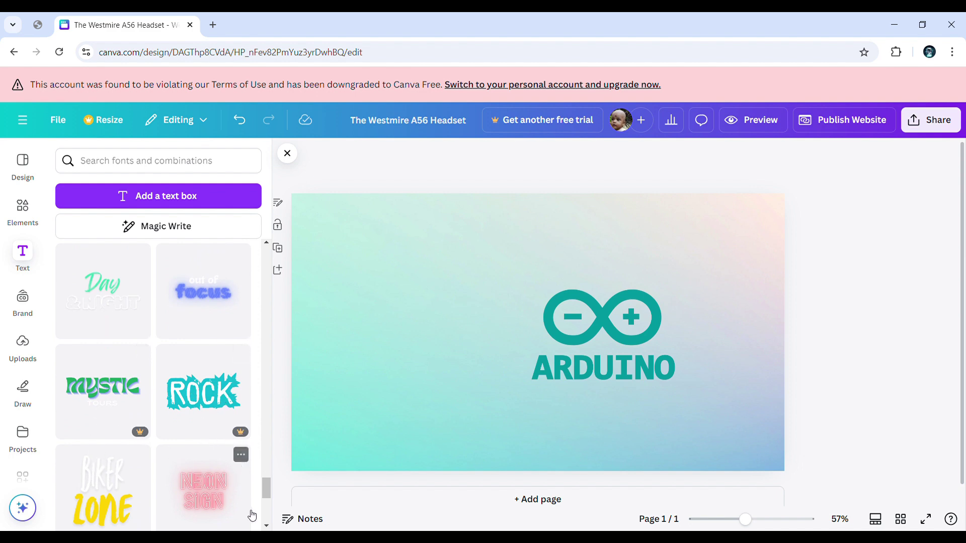
scroll(263, 514, down, 5)
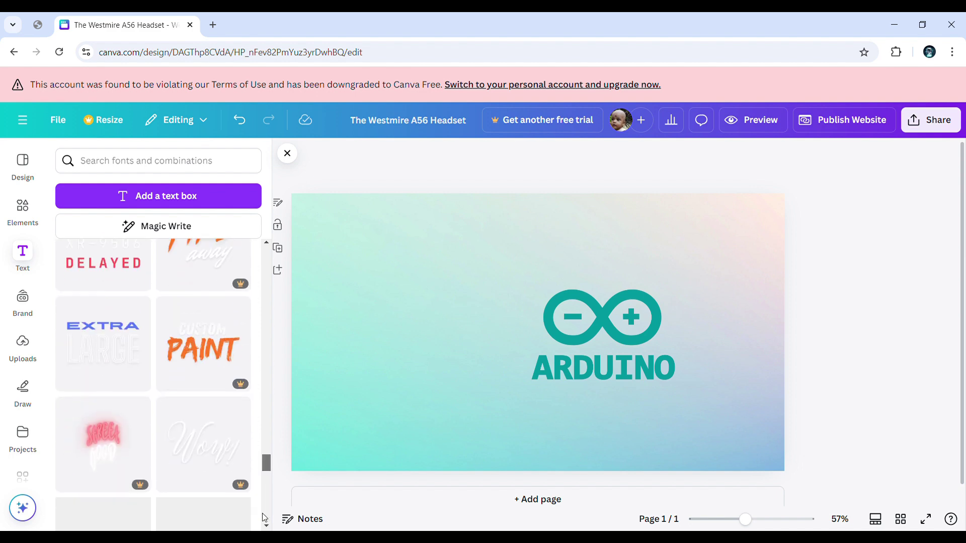
drag(266, 507, 372, 53)
Step: Search the fonts and combinations for "Oil" and clear the search again
click(222, 160)
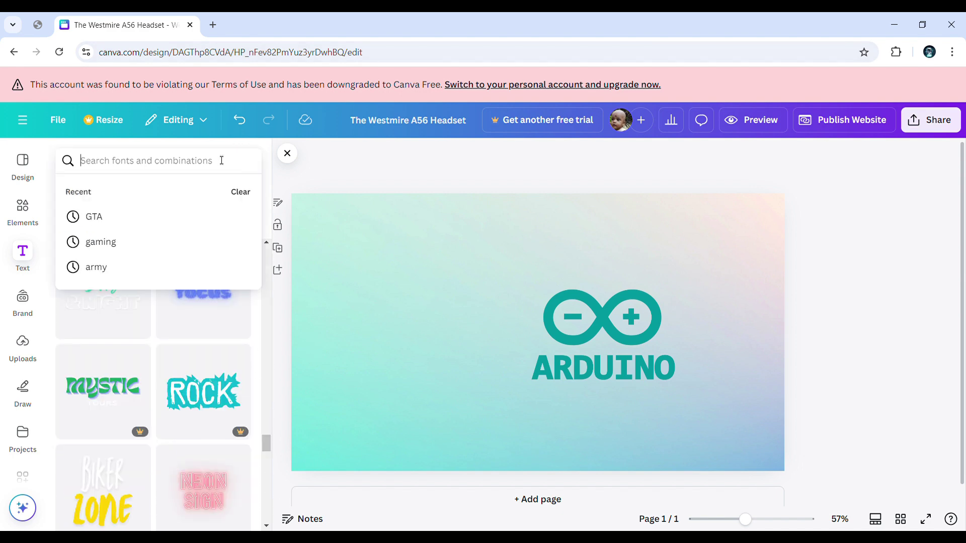
text(A)
key(BackSpace)
key(BackSpace)
key(BackSpace)
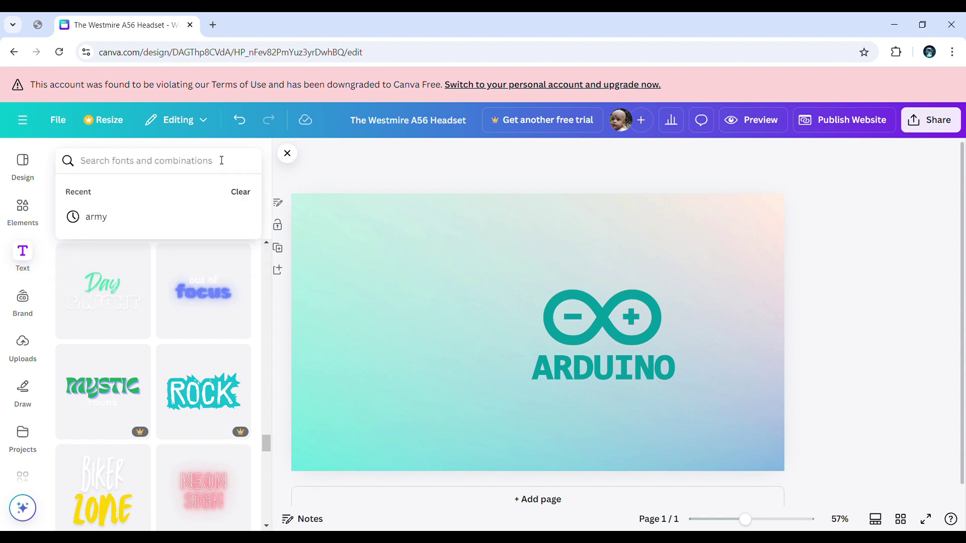
text(A)
key(BackSpace)
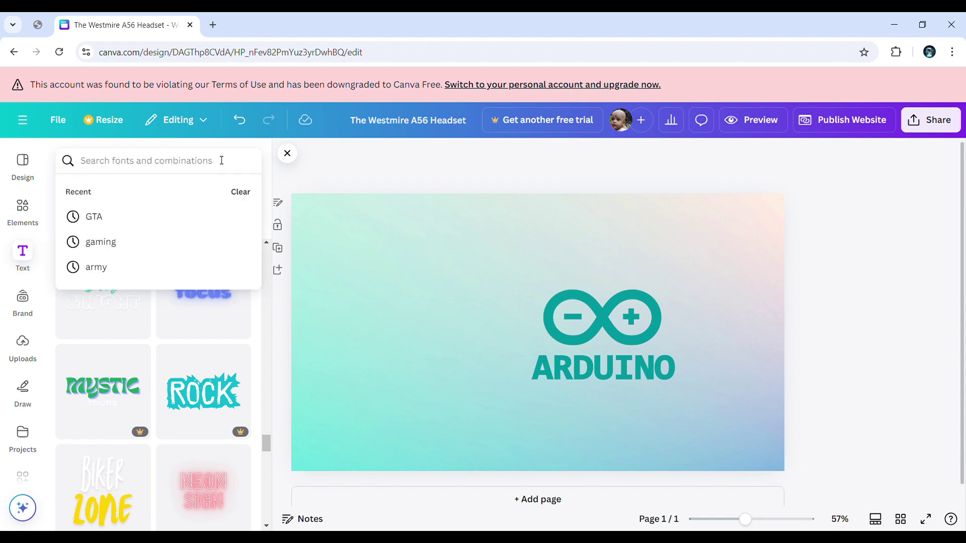
text(Oil)
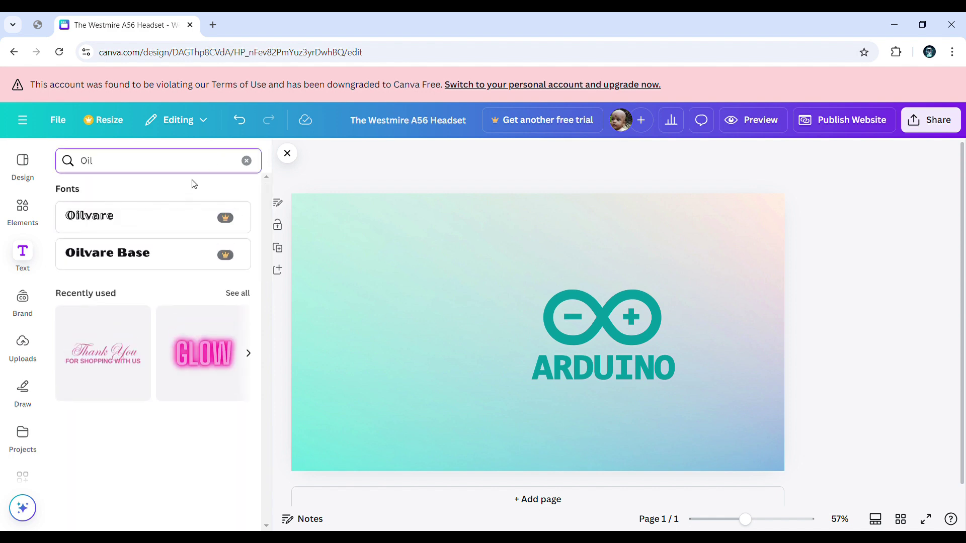
key(BackSpace)
key(BackSpace)
key(BackSpace)
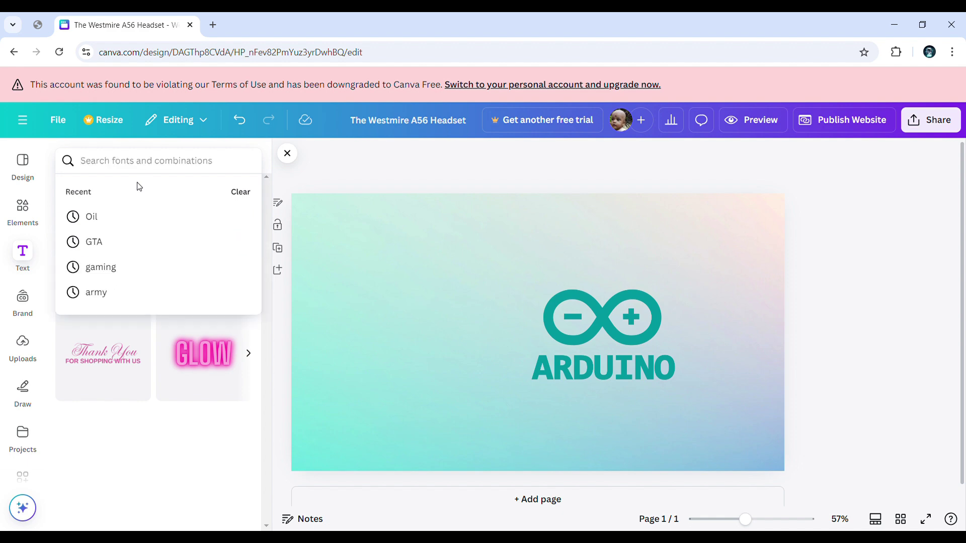
key(Return)
Step: Search the fonts for "Tech" and add a text box in the Spaceship font on the page's left side
click(94, 165)
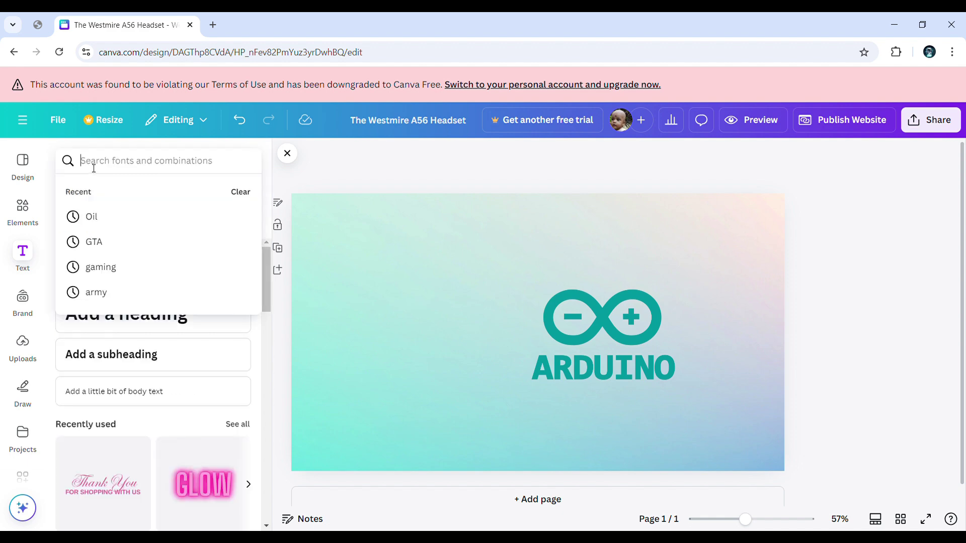
text(Tech)
key(Return)
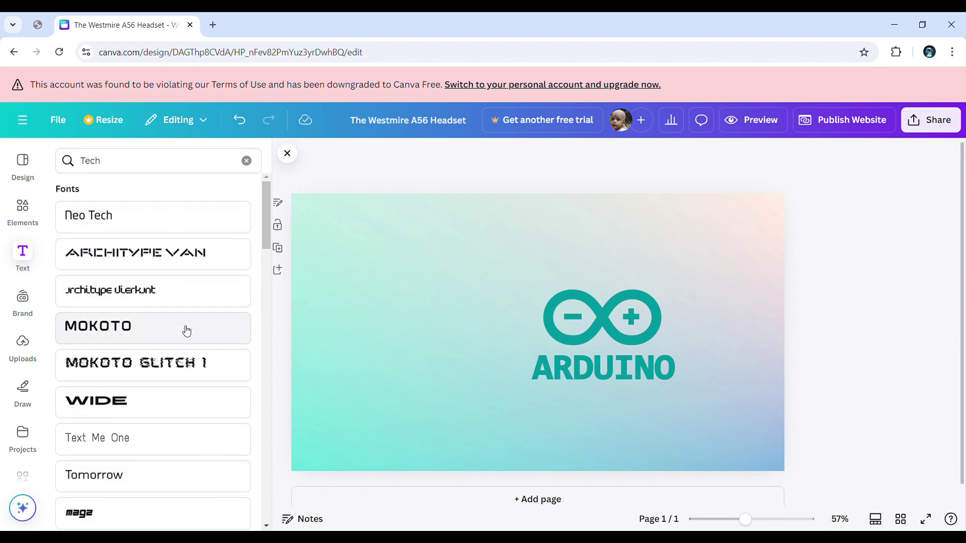
drag(262, 217, 271, 443)
scroll(271, 444, down, 15)
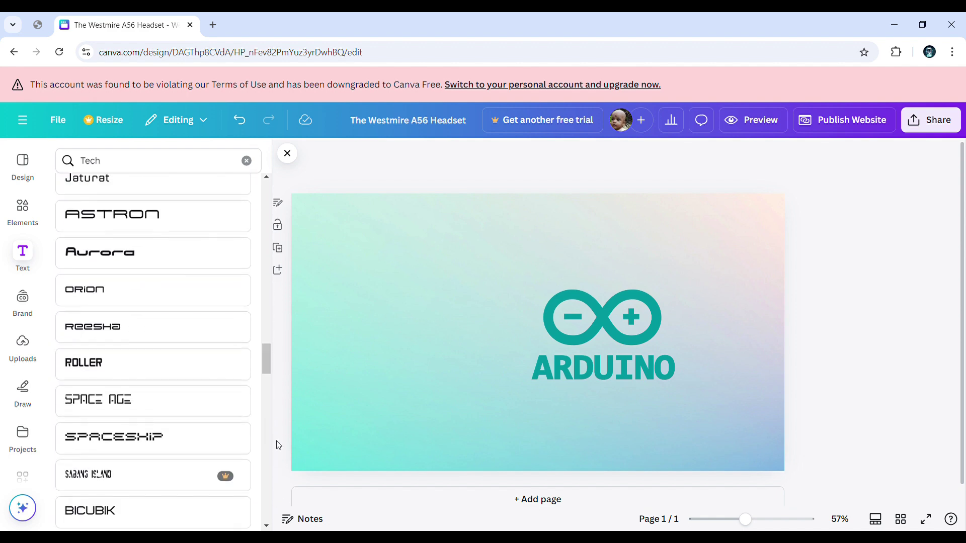
drag(203, 438, 401, 312)
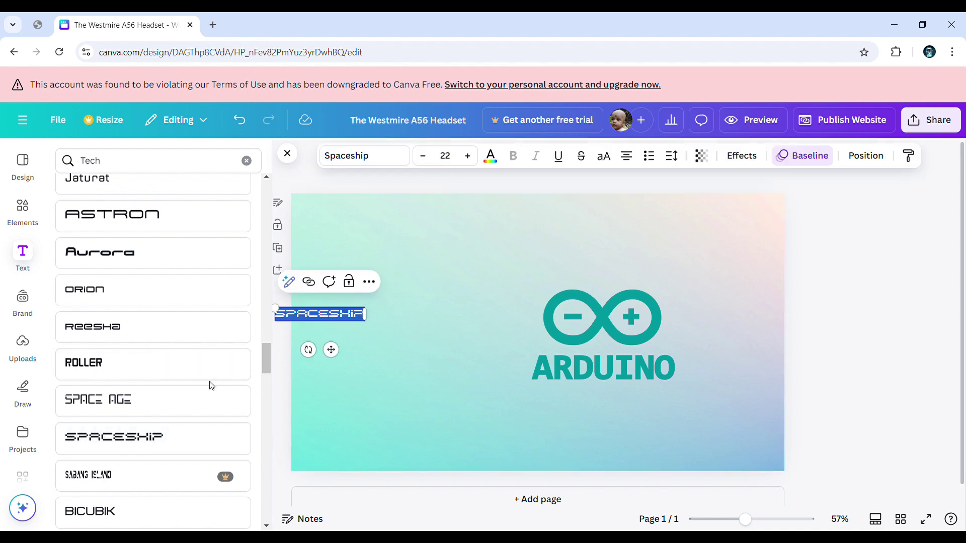
Step: Replace the Spaceship sample text with "SHEVA" and "TECH" on two lines
text(SHECA)
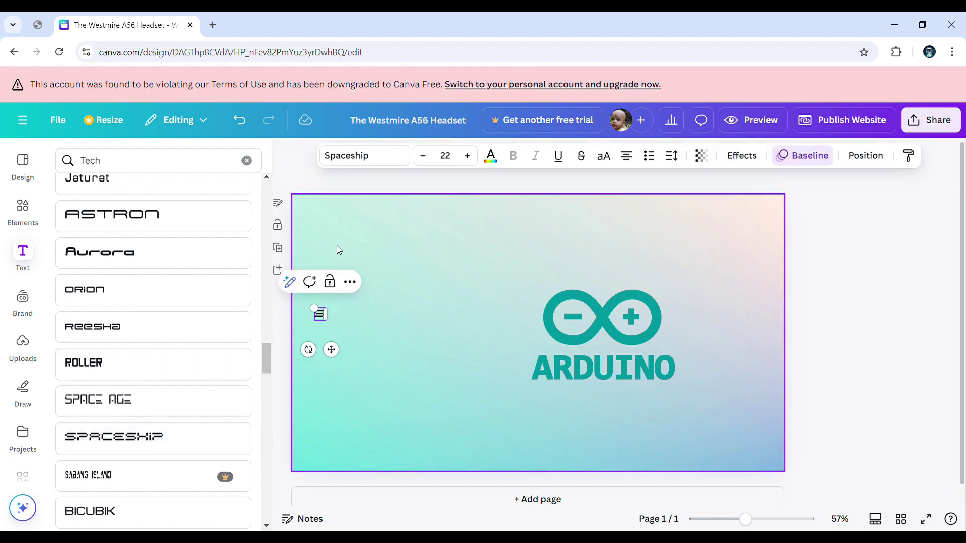
key(BackSpace)
key(BackSpace)
key(BackSpace)
text(EUA)
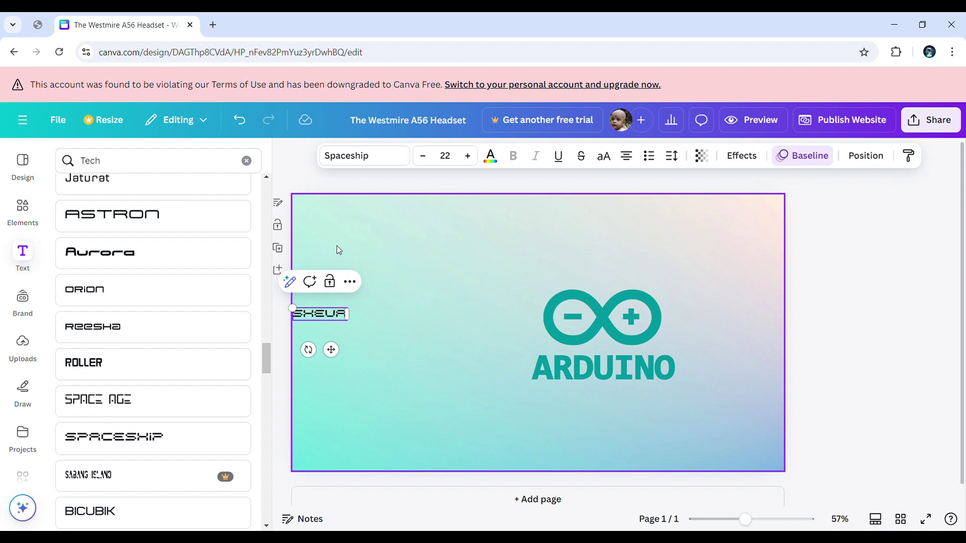
key(Return)
text(TEH)
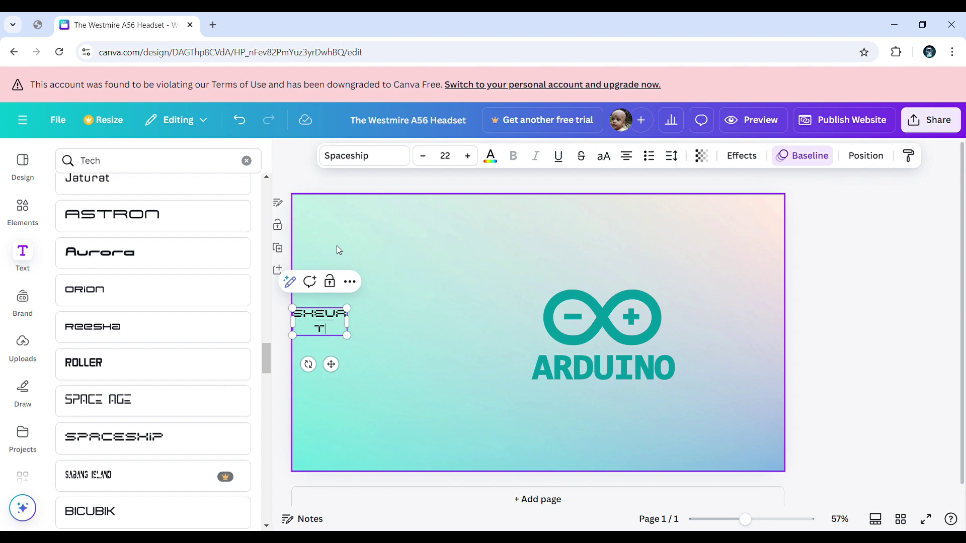
text(C)
key(BackSpace)
key(BackSpace)
text(CH)
key(BackSpace)
text(H)
click(412, 249)
Step: Move the two-line text further onto the page and correct its first line to "SHEVAN"
click(319, 319)
drag(319, 318, 386, 305)
click(399, 304)
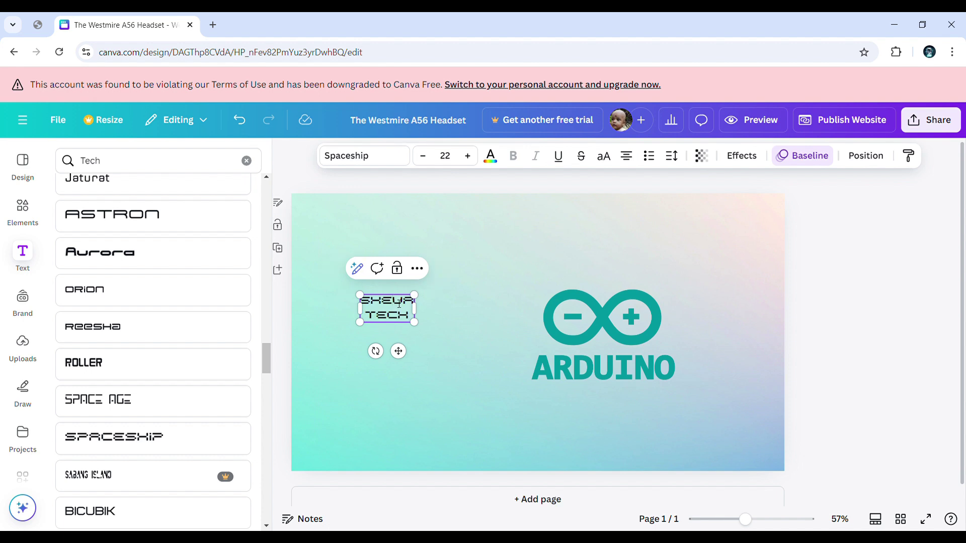
right_click(360, 387)
click(345, 324)
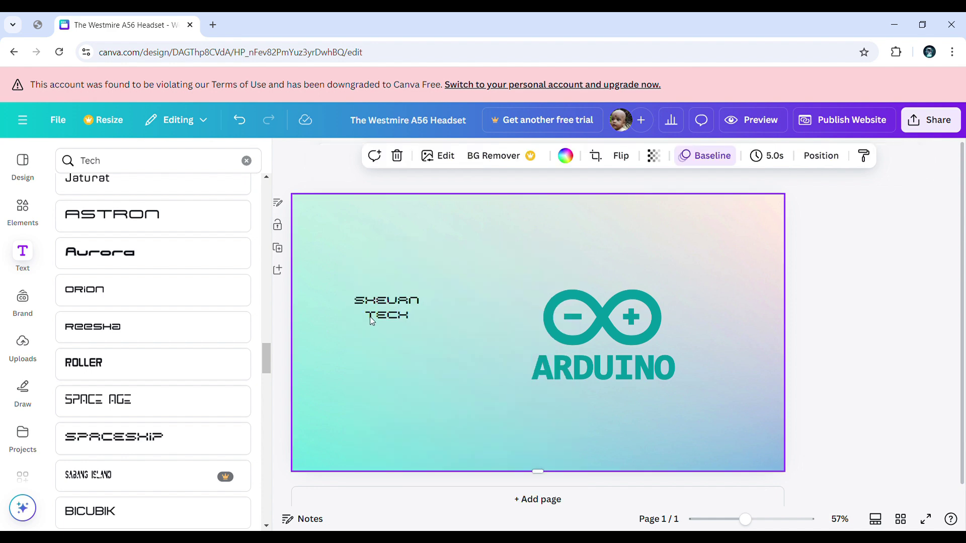
Step: Enlarge the "SHEVAN TECH" text to font size 74.5 and position it left of the ARDUINO logo
click(392, 308)
drag(424, 293, 583, 223)
drag(445, 270, 409, 279)
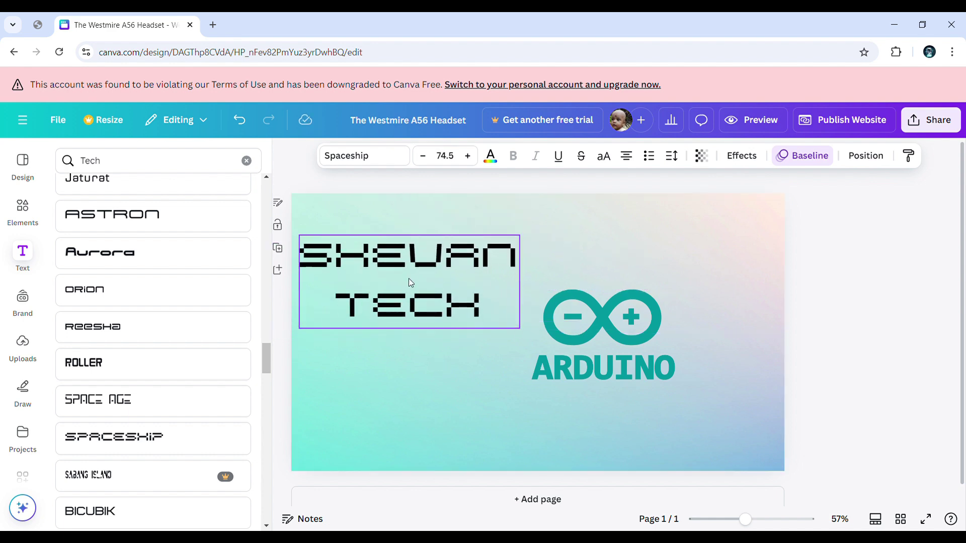
click(594, 327)
Step: Add a text box in the Astron font below the headline and copy the "SHEVAN TECH" text
click(348, 266)
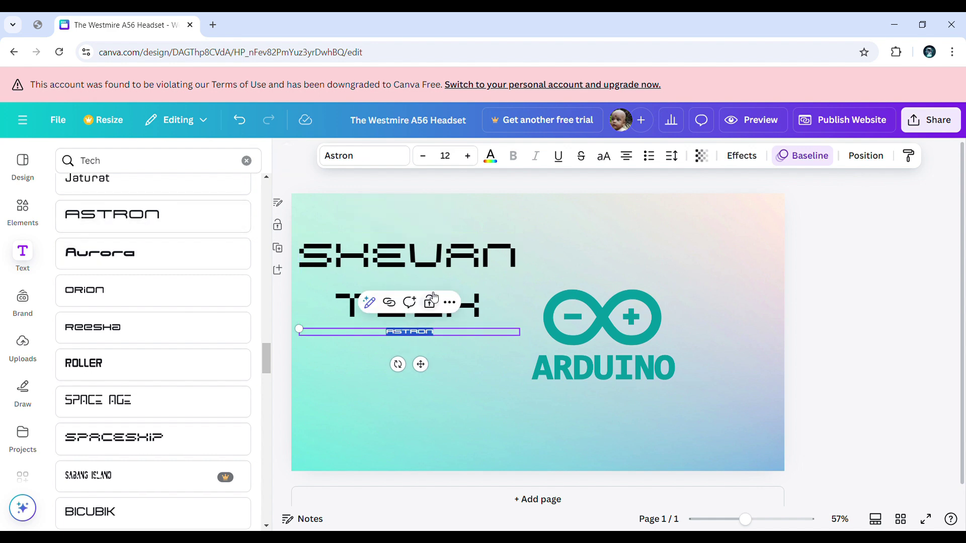
click(479, 280)
click(479, 279)
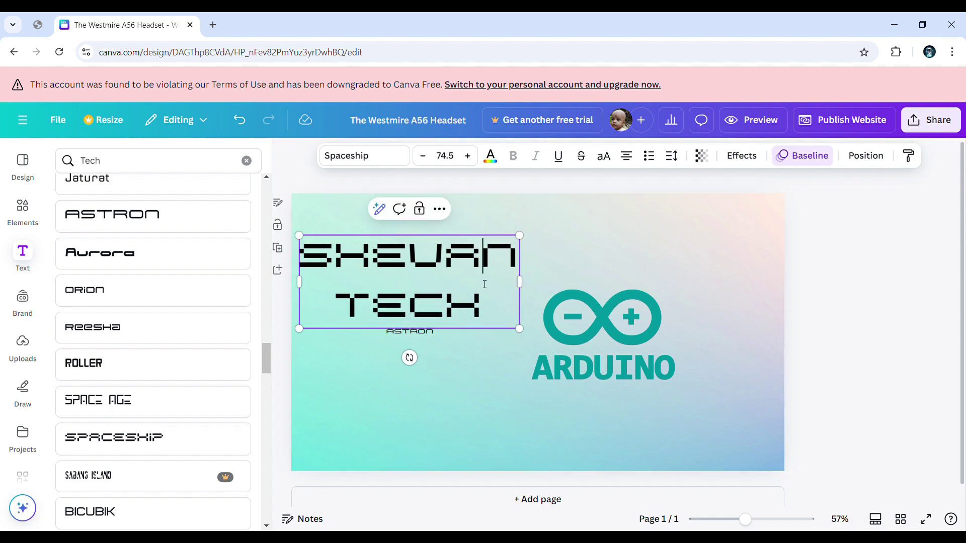
key(ctrl+a)
key(ctrl+c)
Step: Delete the large Spaceship headline and replace the Astron sample text with the copied "SHEVAN TECH"
click(435, 336)
click(403, 346)
click(426, 289)
key(Delete)
click(434, 331)
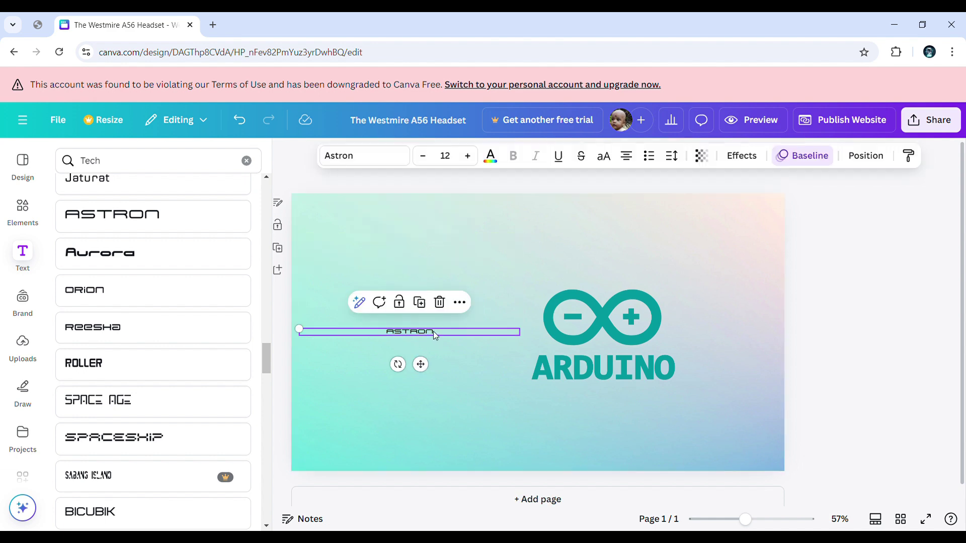
double_click(433, 332)
key(ctrl+v)
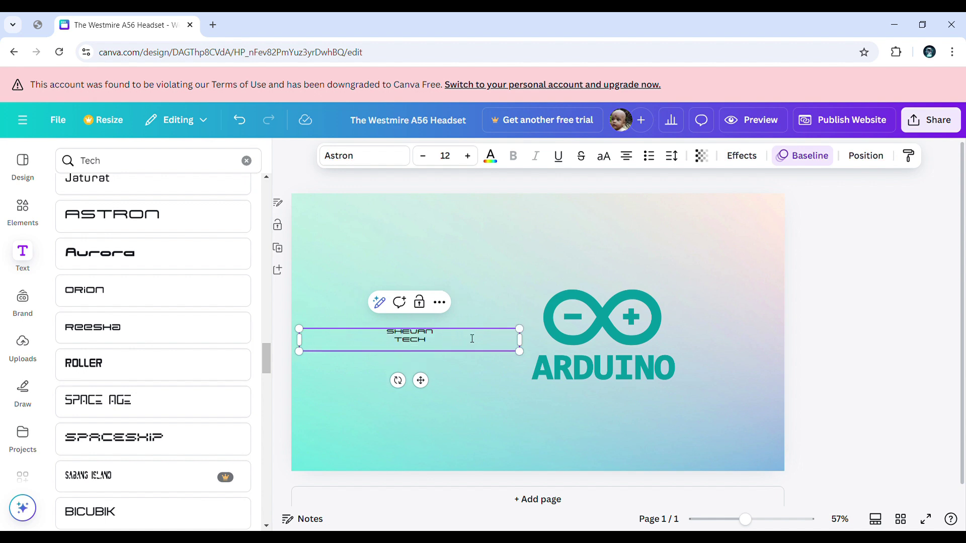
Step: Shrink the Astron "SHEVAN TECH" text to font size 10.2 and look through the font list for an alternative
drag(528, 330, 484, 200)
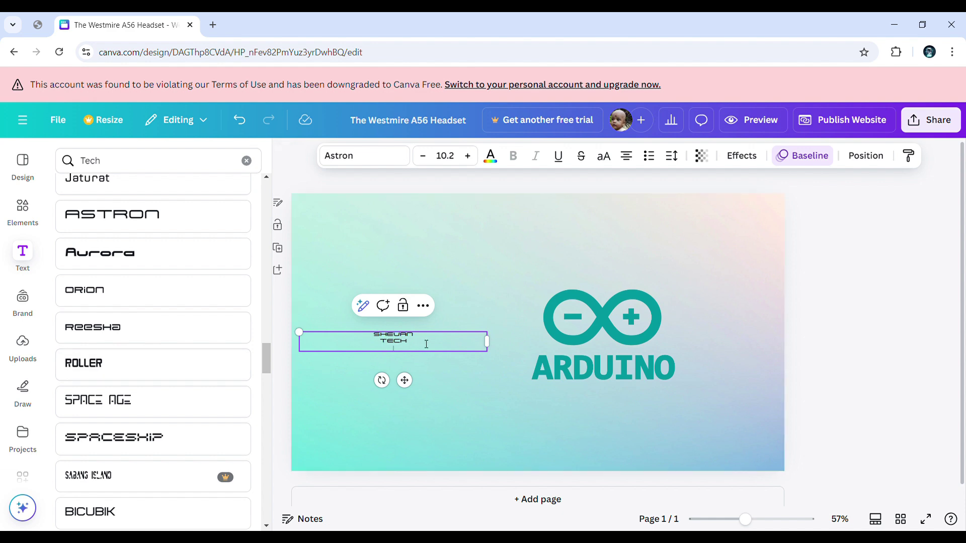
key(ctrl+a)
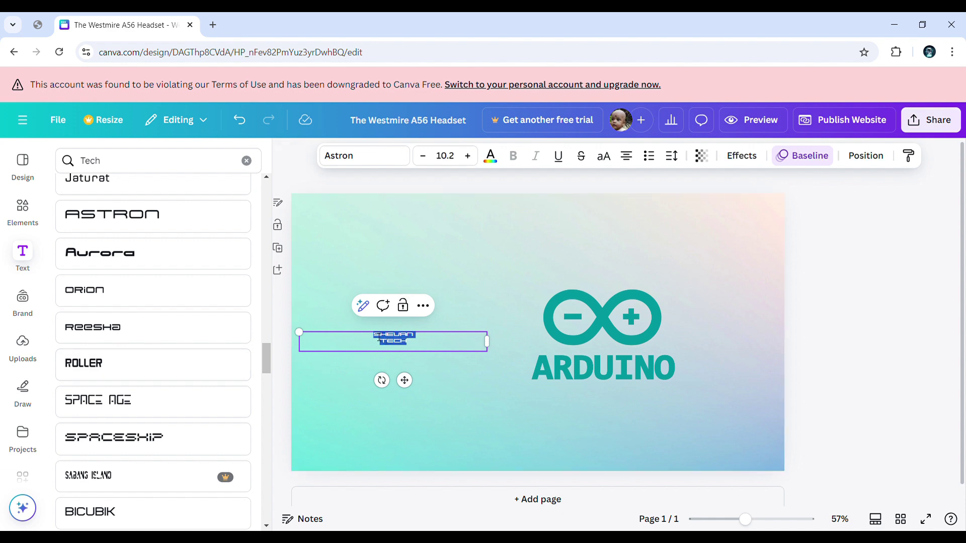
key(Escape)
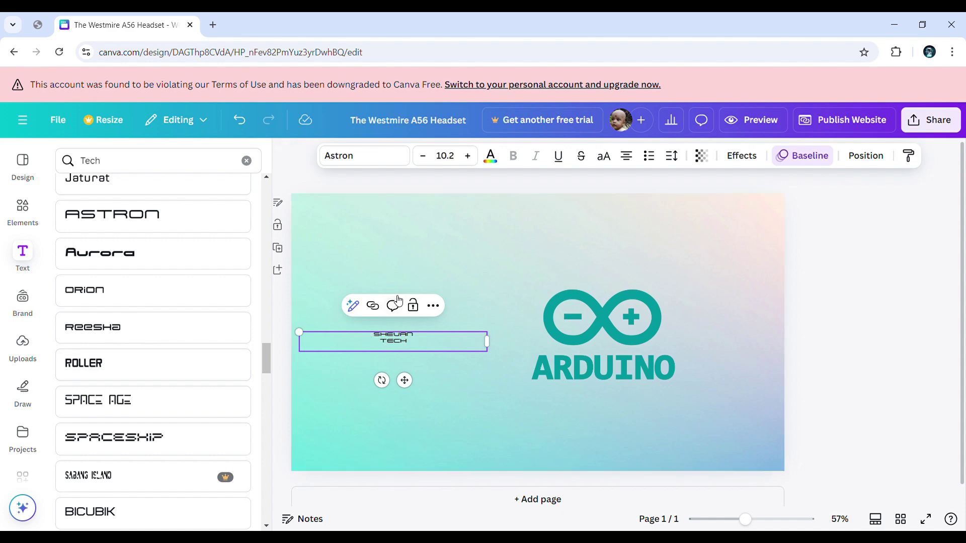
click(390, 162)
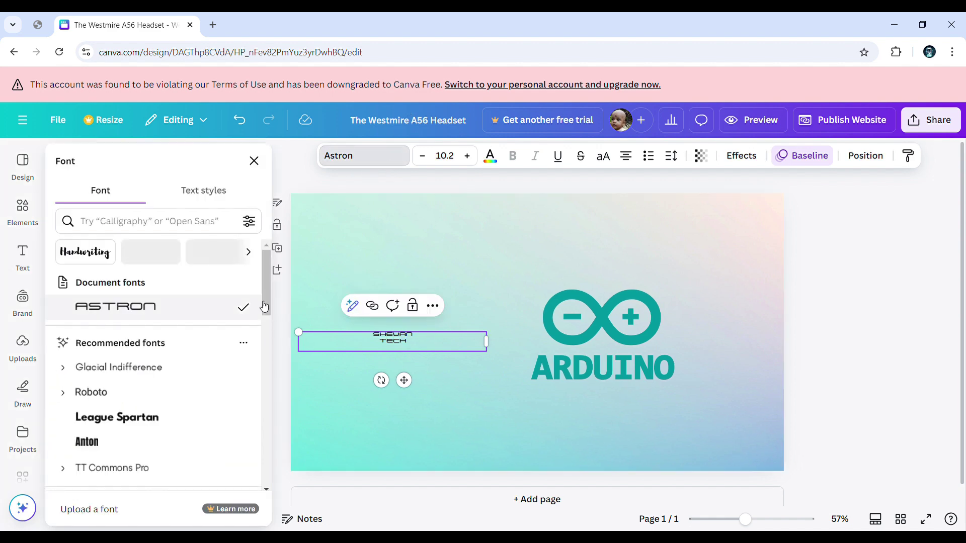
drag(267, 295, 265, 402)
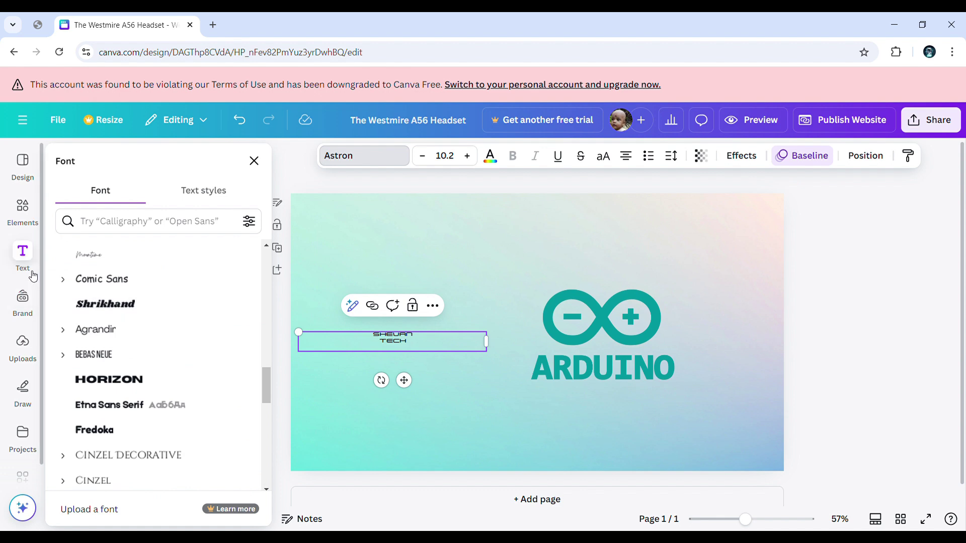
Step: Return to the text library and place the "instant CLASSIC" font combination on the page
click(32, 277)
click(429, 352)
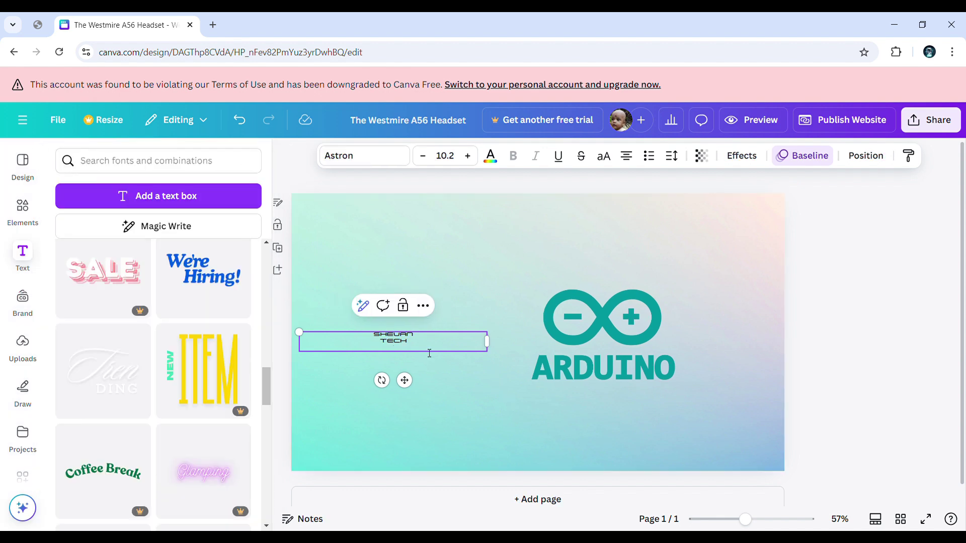
key(ctrl+a)
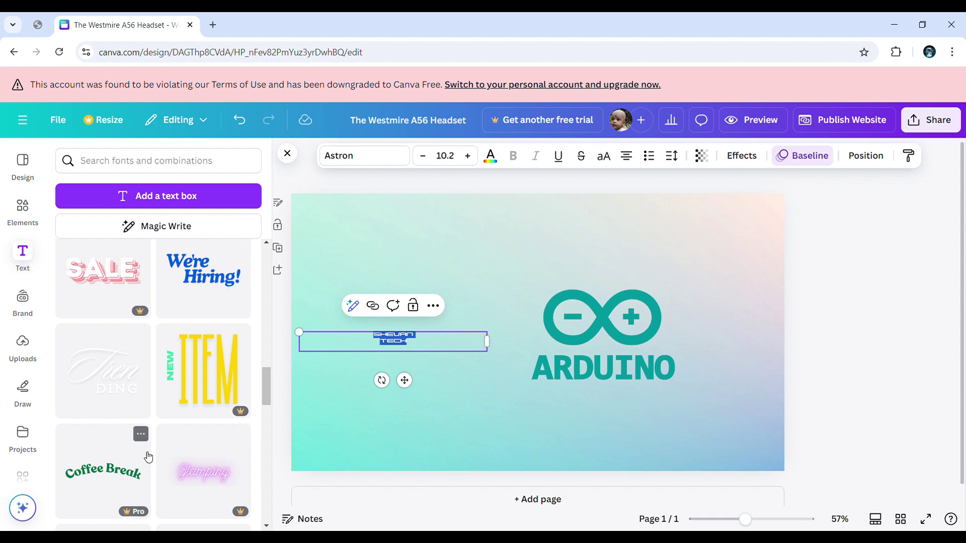
scroll(260, 382, down, 5)
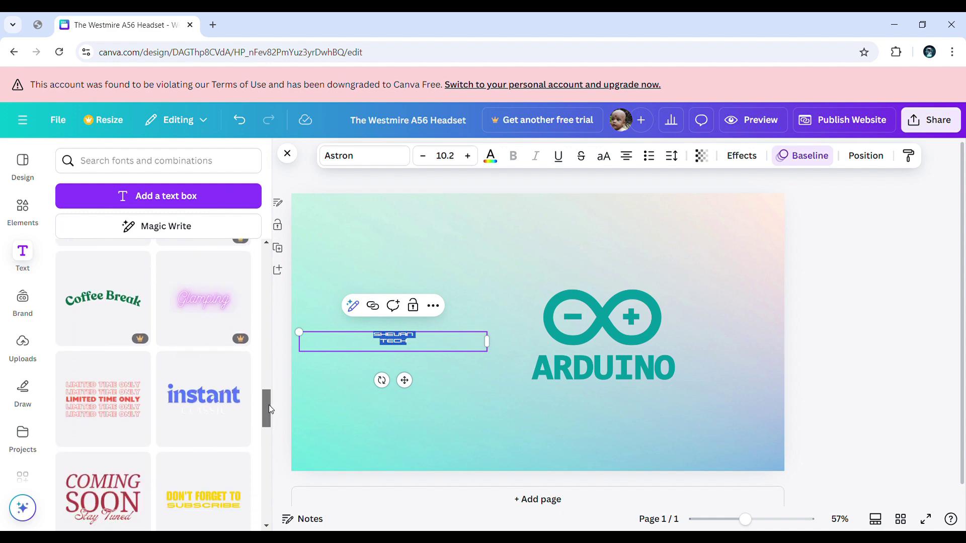
drag(225, 330, 418, 341)
click(414, 341)
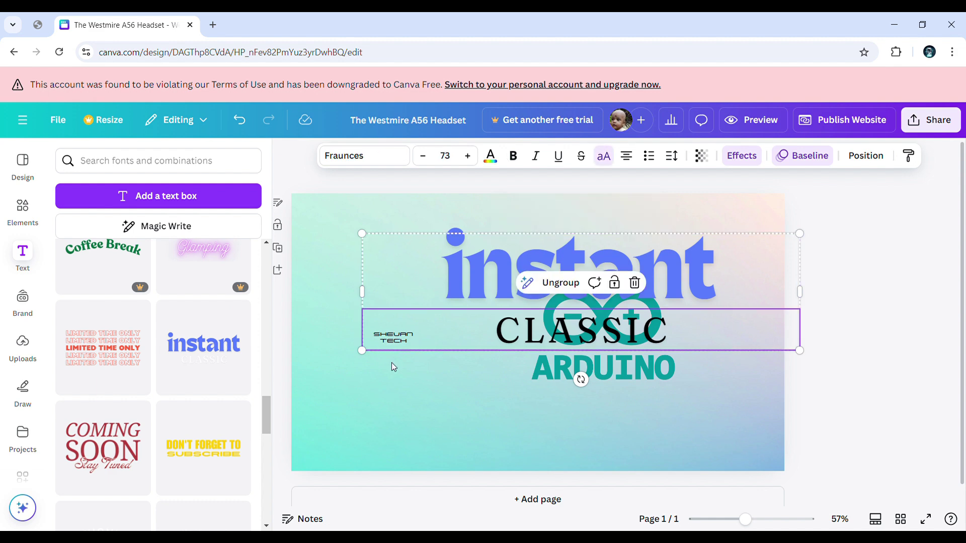
click(387, 416)
Step: Move the "instant CLASSIC" combination up off the small "SHEVAN TECH" text and delete that small text
click(385, 339)
click(385, 340)
drag(385, 340, 409, 337)
click(397, 338)
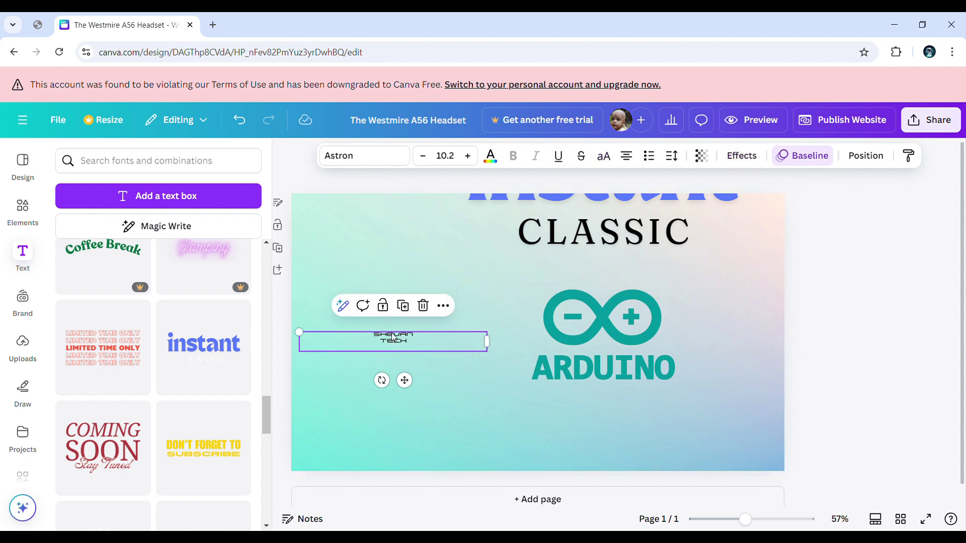
key(ctrl+a)
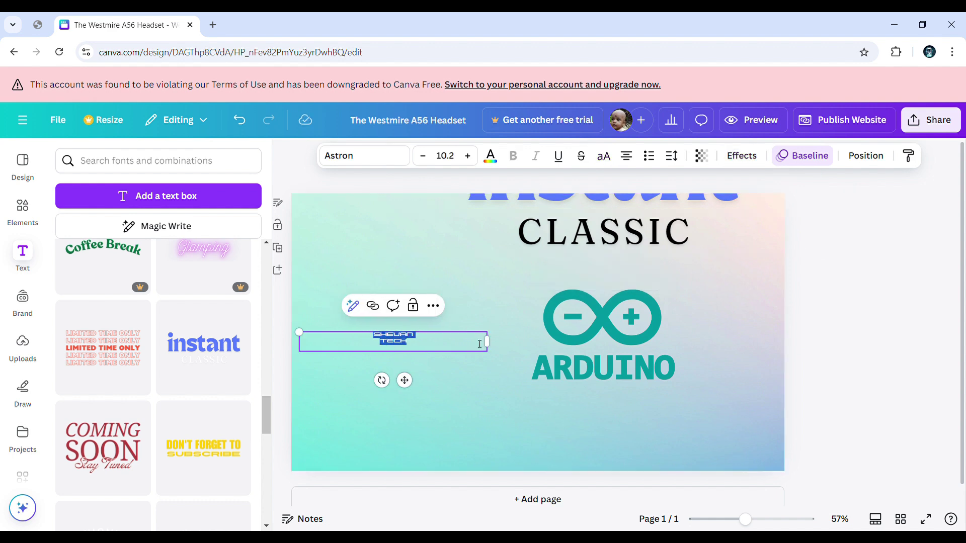
key(BackSpace)
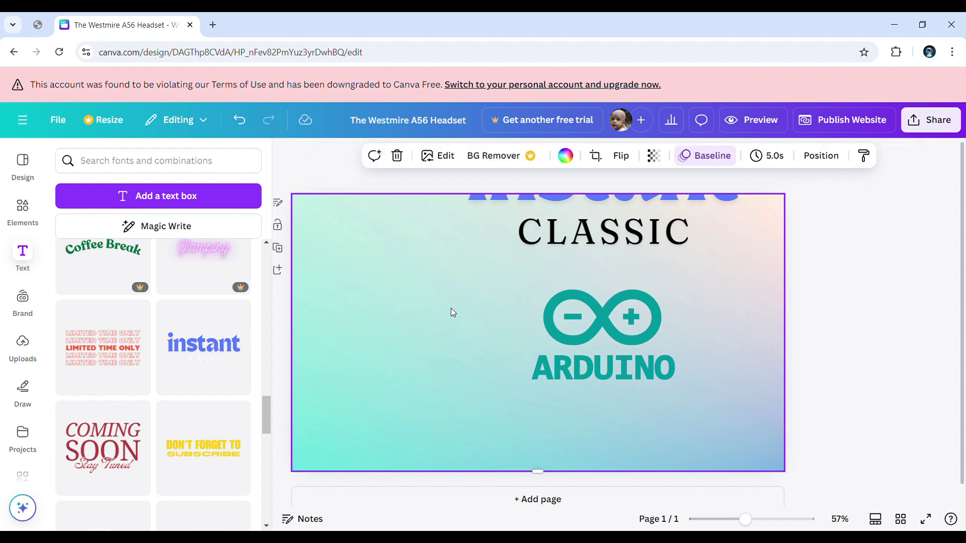
Step: Move the "instant CLASSIC" combination down into the left half of the page, beside the ARDUINO logo
right_click(390, 250)
click(594, 220)
drag(594, 220, 446, 332)
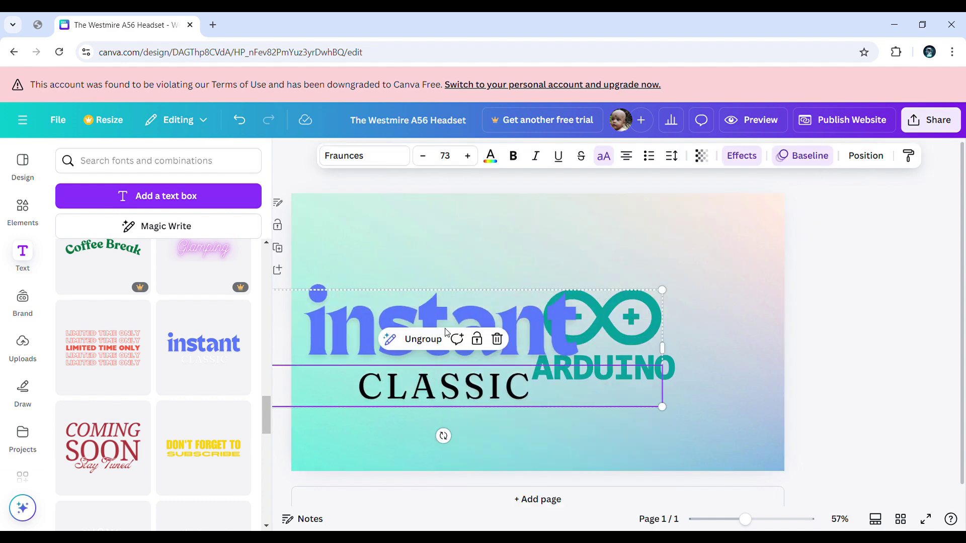
Step: Replace the word "instant" in the font combination with "Shevan", only the first letter capitalised
double_click(568, 328)
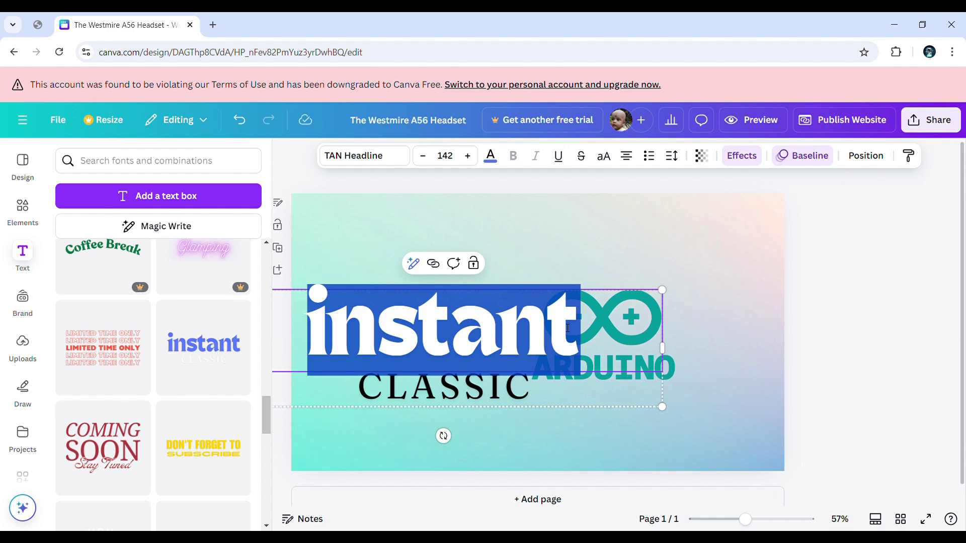
text(SHevan Tech)
drag(596, 295, 347, 295)
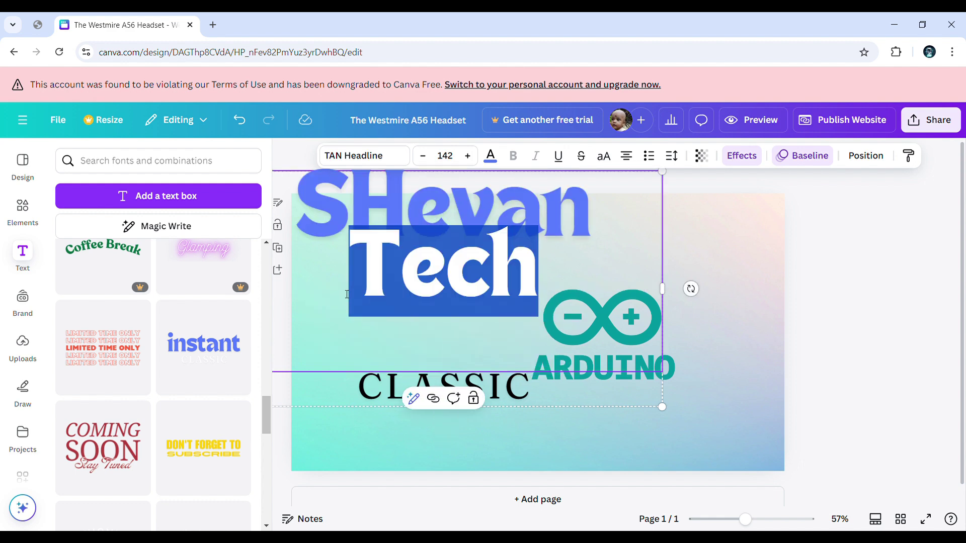
key(BackSpace)
click(403, 220)
key(BackSpace)
text(h)
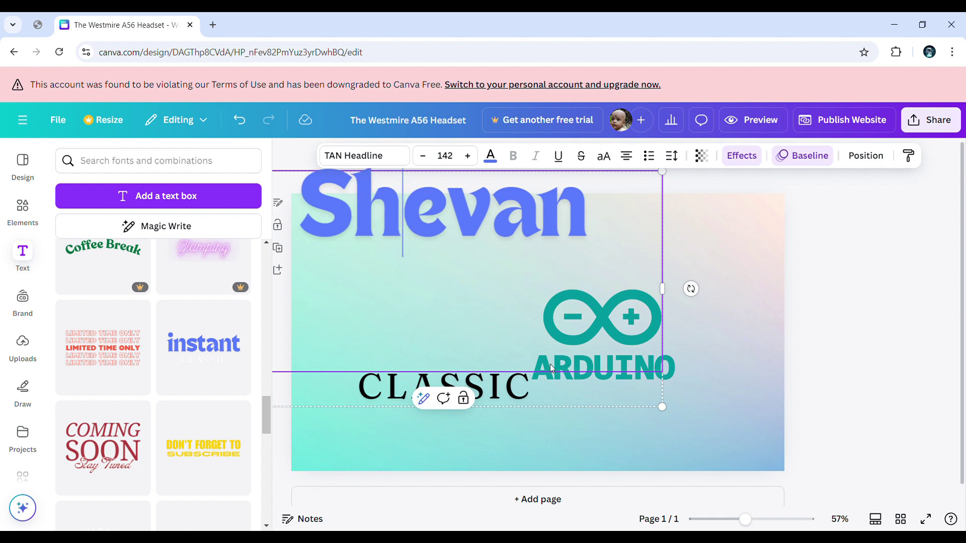
Step: Change the word "CLASSIC" to "TECH" and scale the whole text group down until the "Shevan" font size is 108
click(529, 387)
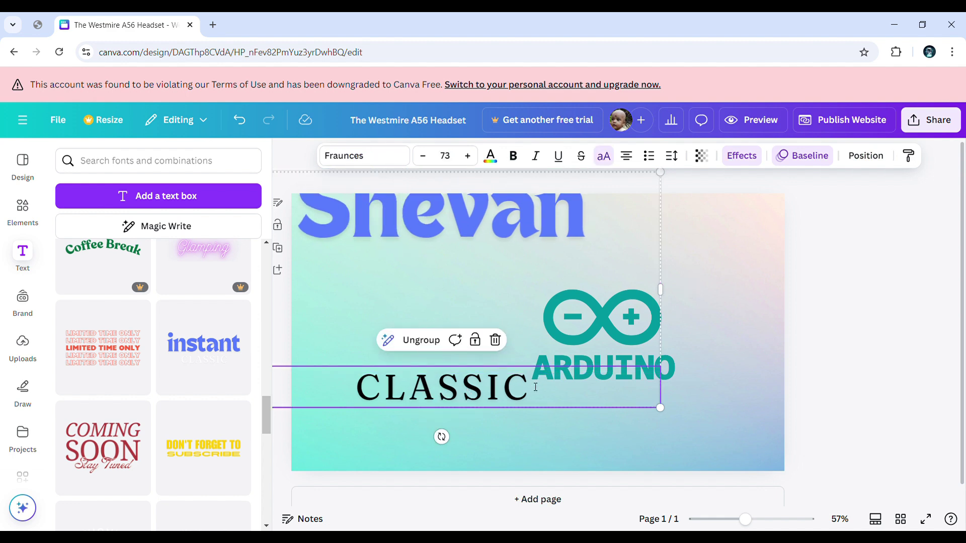
click(535, 387)
text(TECH)
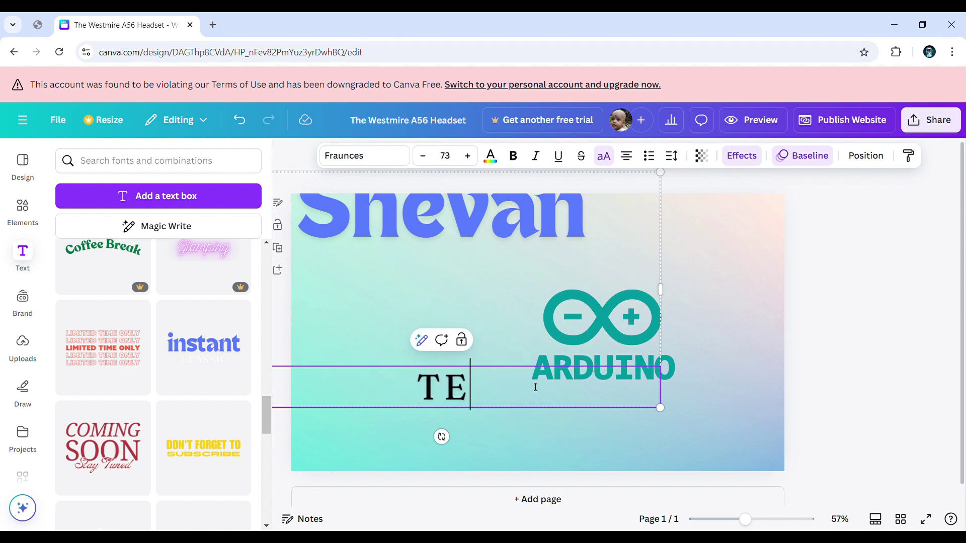
click(624, 318)
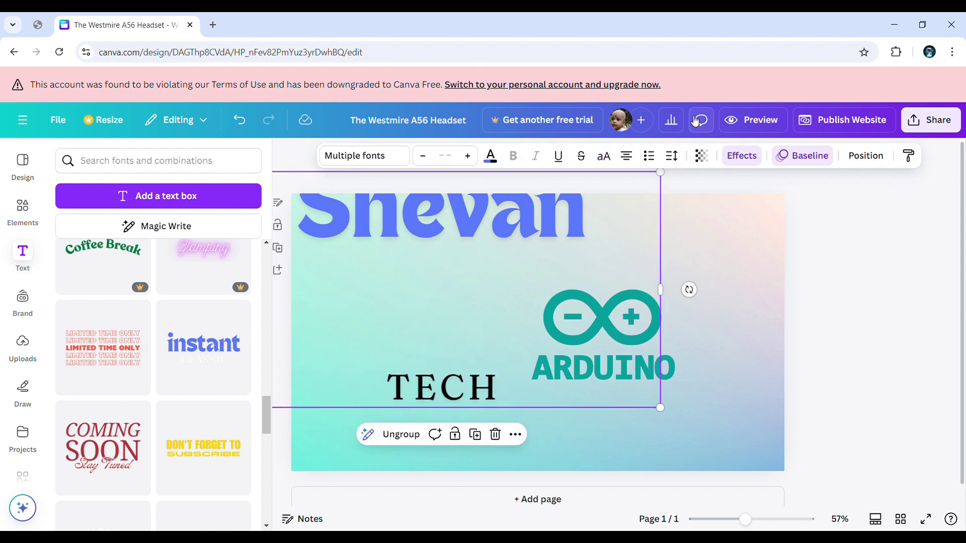
drag(669, 182, 621, 322)
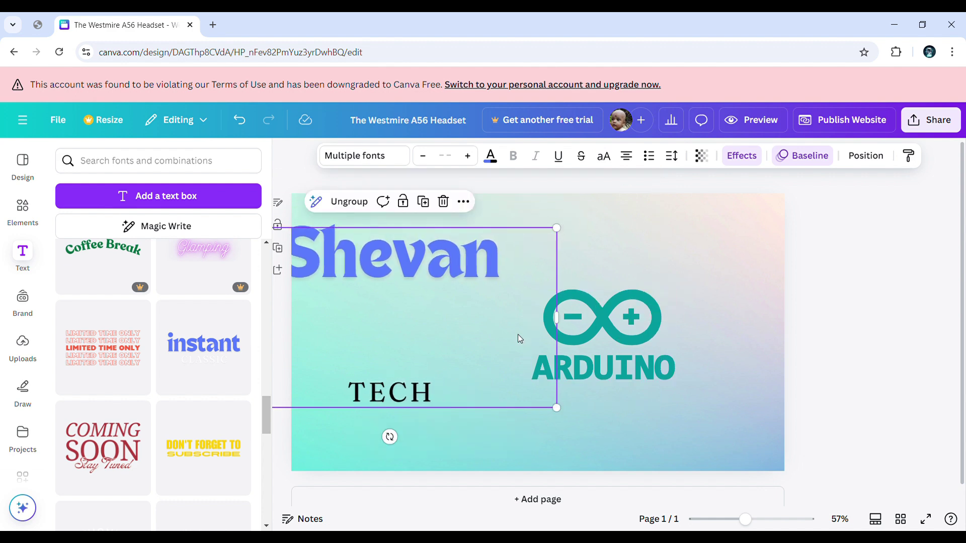
Step: Remove the blank lines below "Shevan" and move the "Shevan TECH" group to the top of the page above the logo
click(442, 352)
click(346, 397)
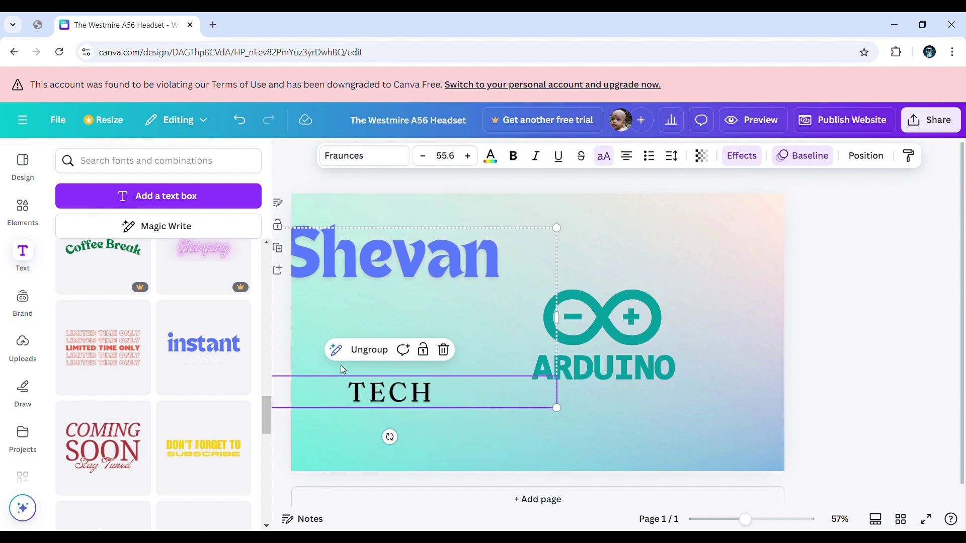
double_click(345, 370)
key(BackSpace)
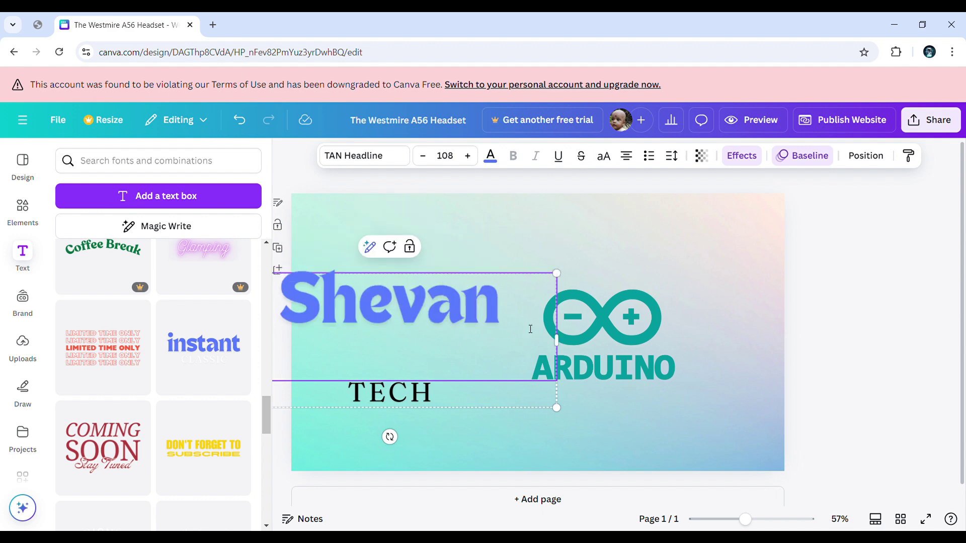
key(BackSpace)
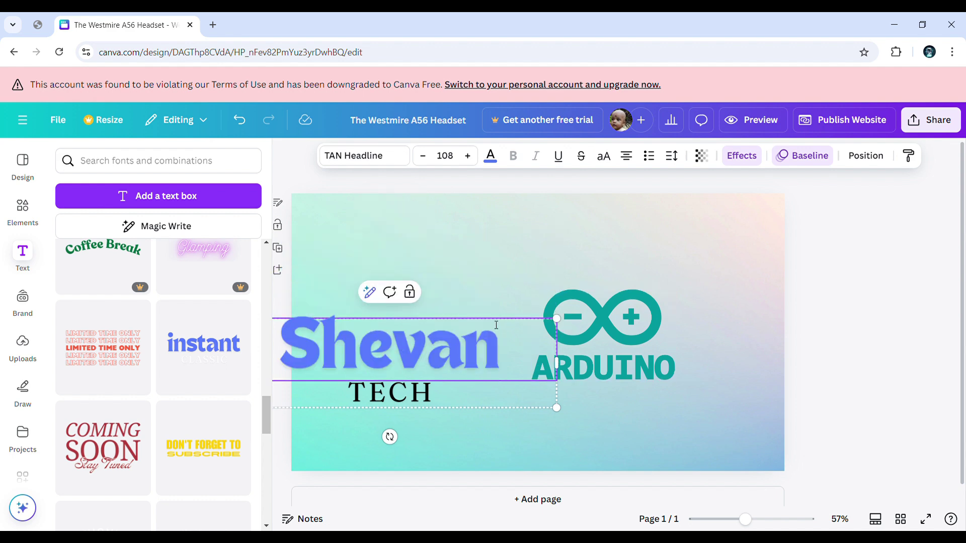
click(527, 272)
drag(394, 352, 496, 249)
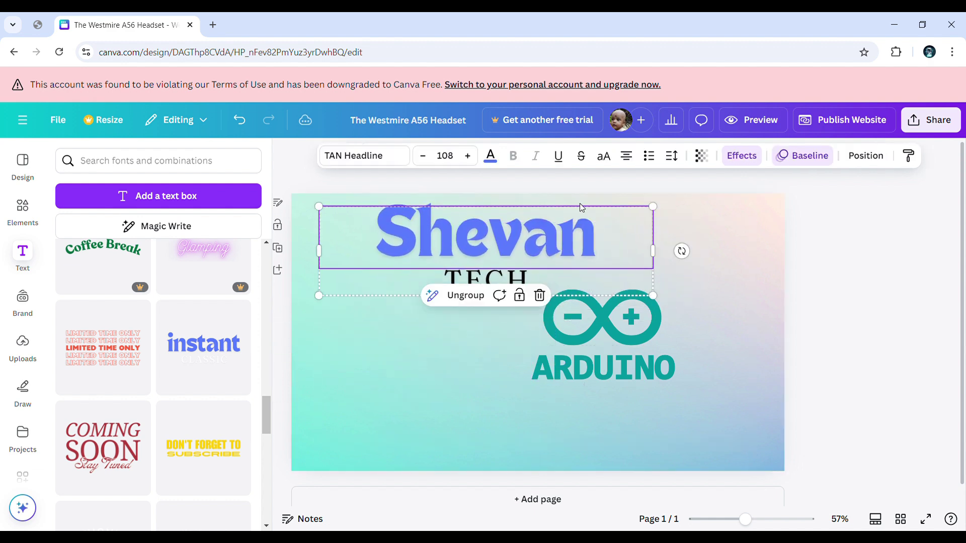
Step: Check the page layout in the desktop website preview and return to the editor
click(781, 122)
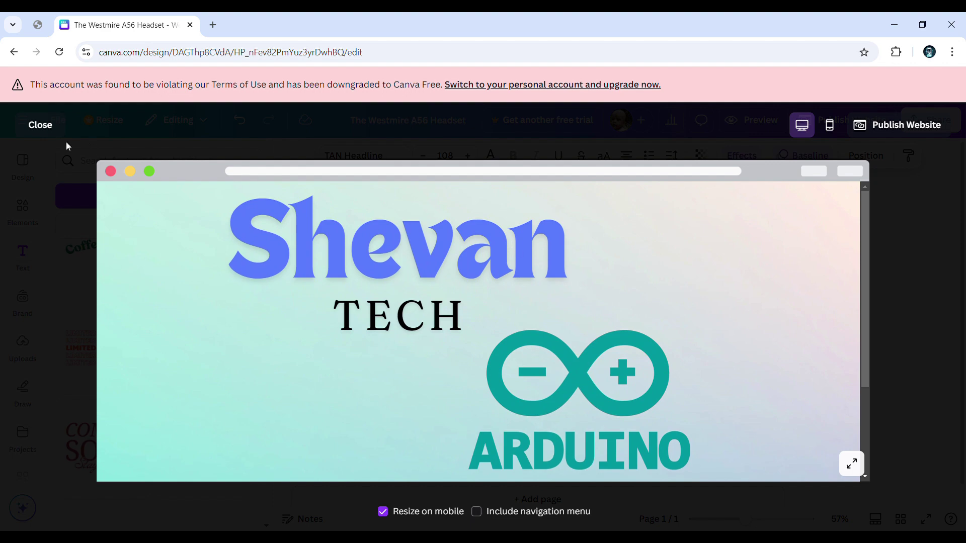
click(51, 128)
click(406, 428)
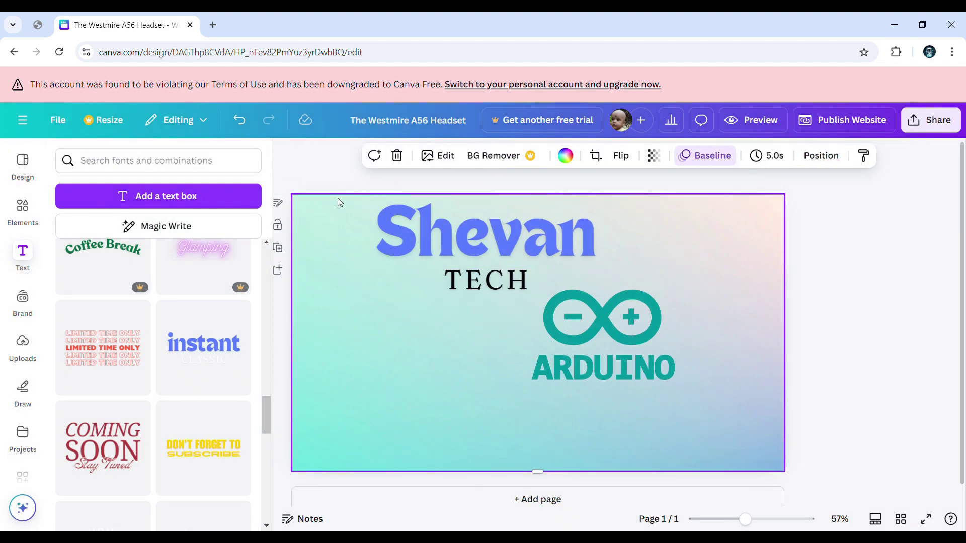
Step: Recolour the word "Shevan" with a custom bright green
drag(310, 184, 488, 281)
click(442, 266)
double_click(586, 259)
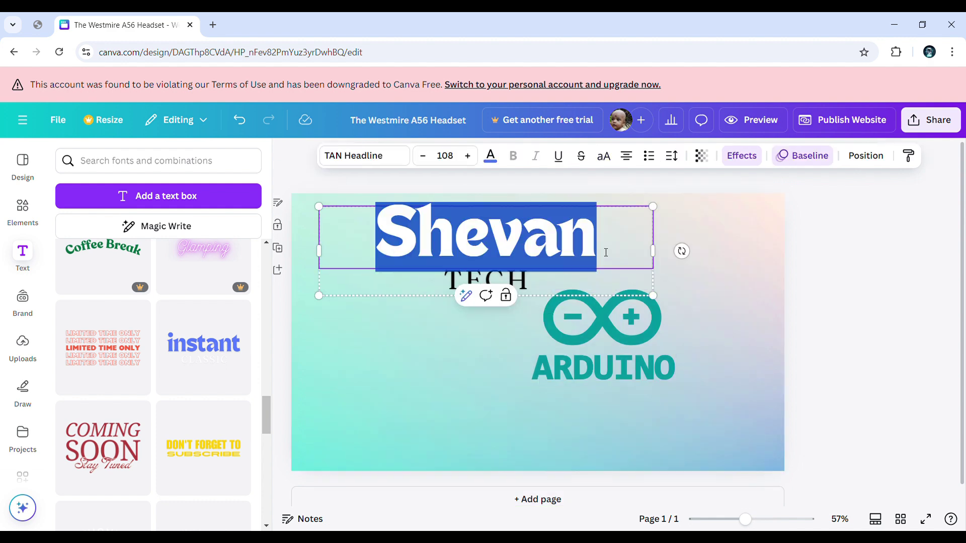
click(490, 156)
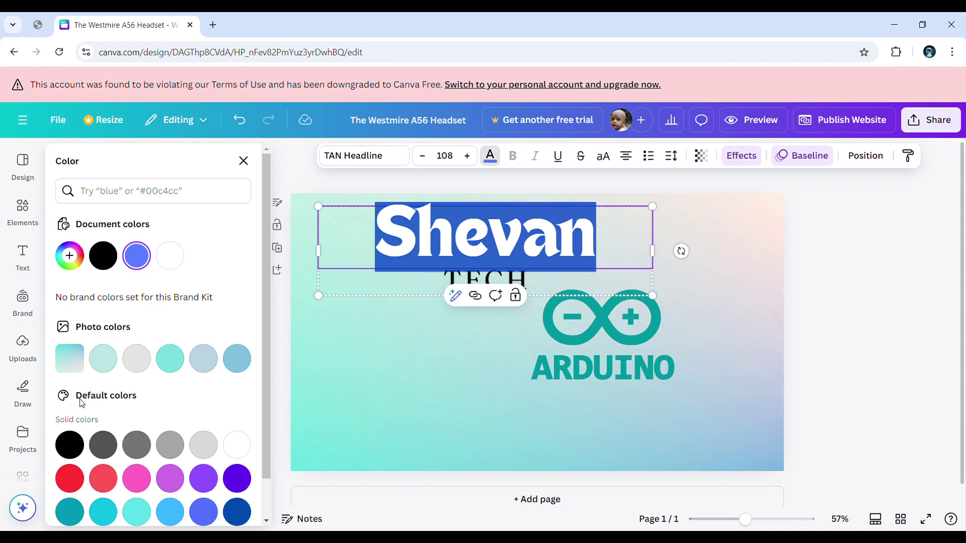
click(79, 254)
click(138, 365)
drag(137, 366, 117, 365)
drag(179, 304, 235, 311)
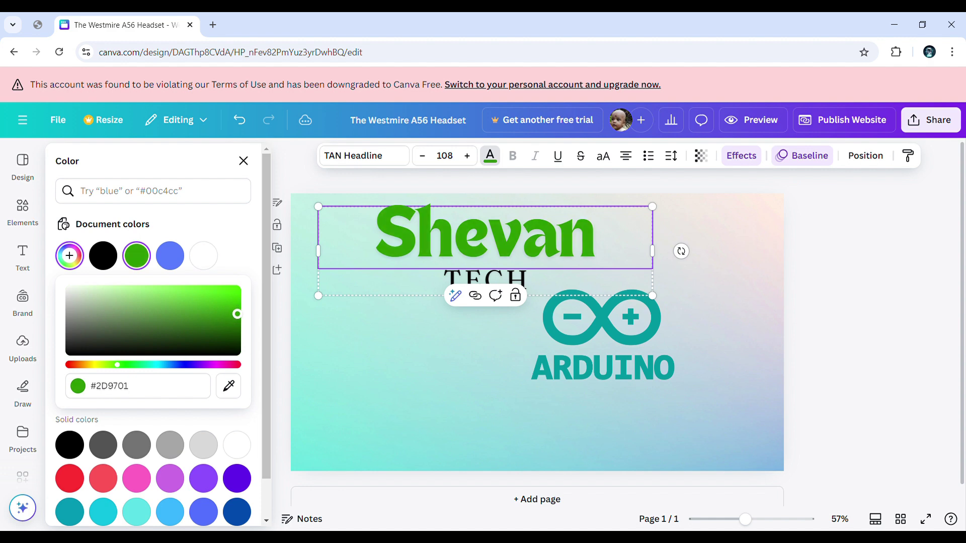
right_click(337, 306)
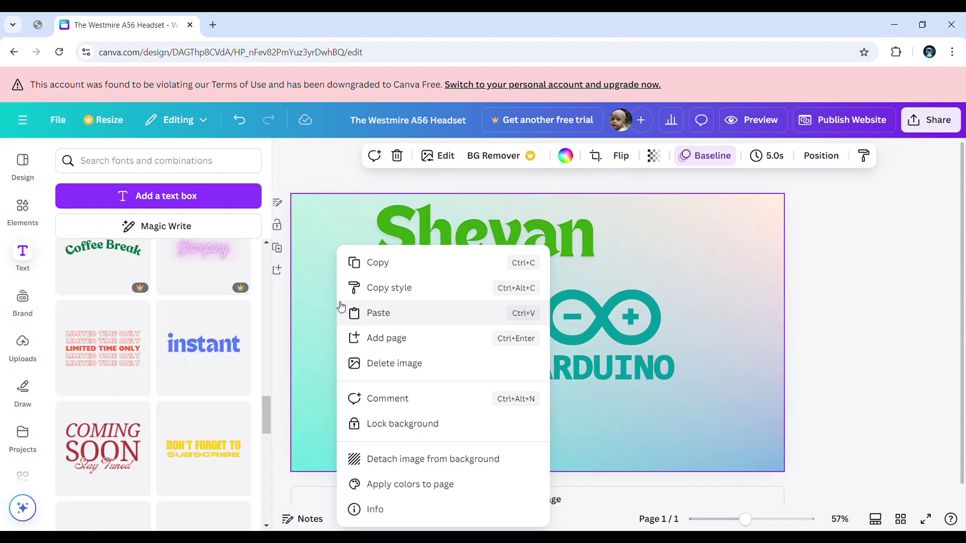
click(434, 261)
Step: Move the "Shevan TECH" group into the upper-left corner area of the page, clear of the ARDUINO logo
click(478, 253)
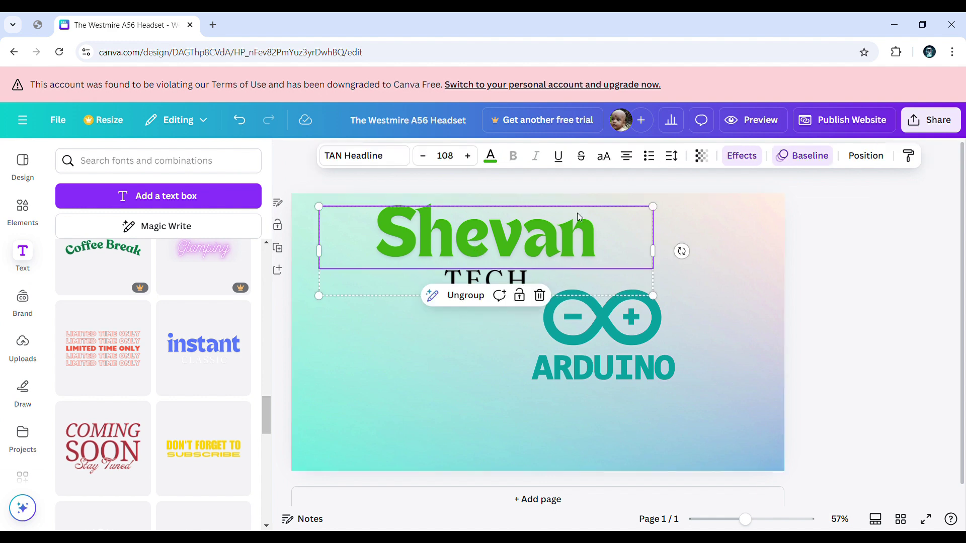
click(760, 240)
drag(614, 240, 554, 262)
click(628, 351)
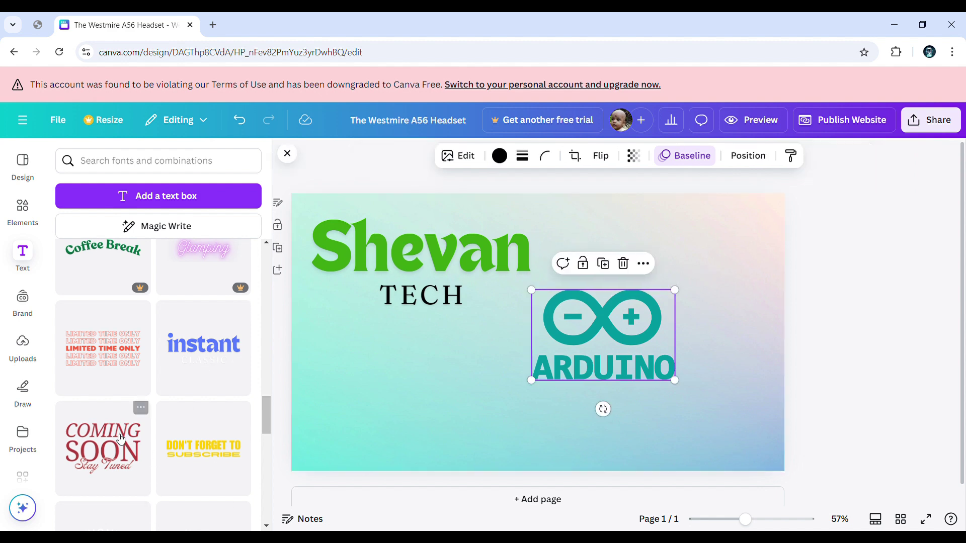
Step: Place the "COMING SOON Stay Tuned" font combination on the page and clear the text of all three lines
drag(103, 447, 544, 438)
double_click(543, 438)
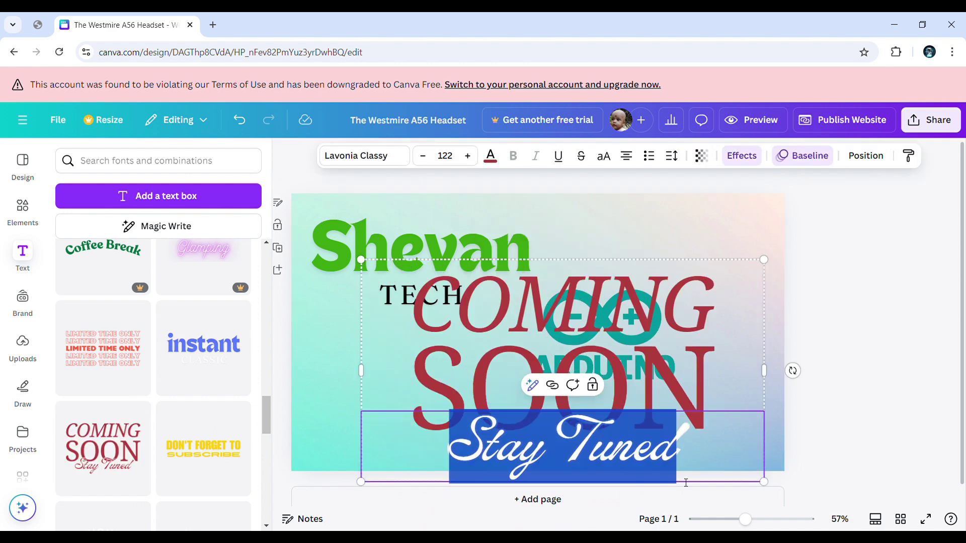
key(BackSpace)
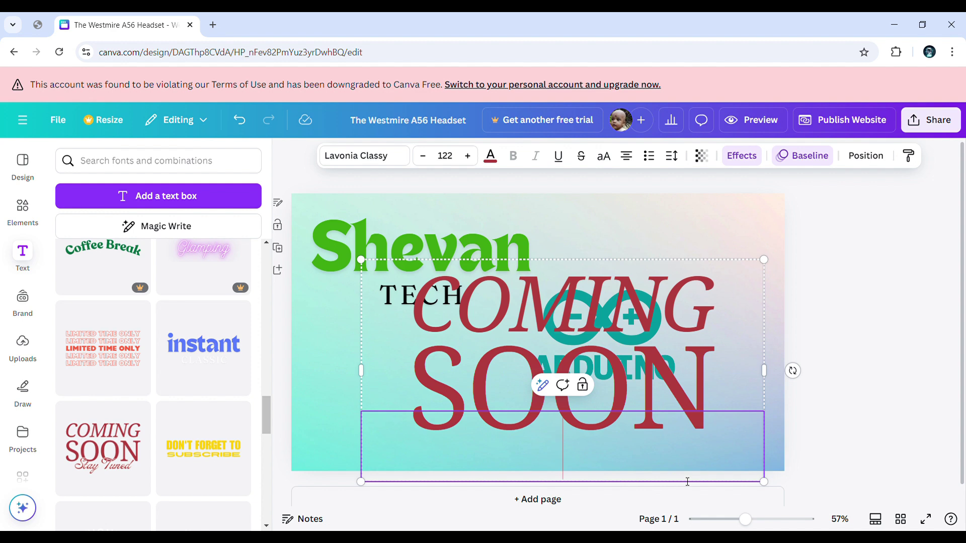
click(696, 355)
double_click(697, 355)
key(BackSpace)
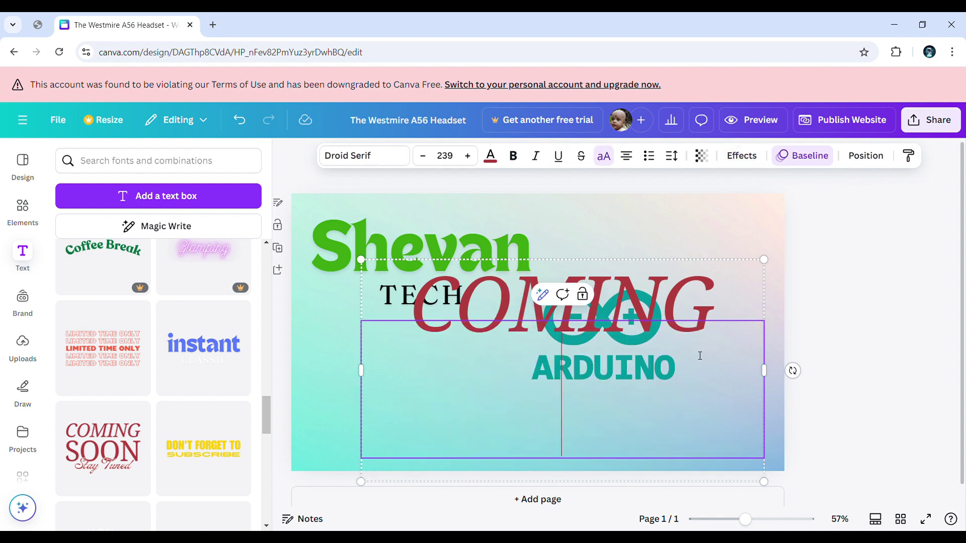
click(635, 309)
double_click(636, 310)
key(BackSpace)
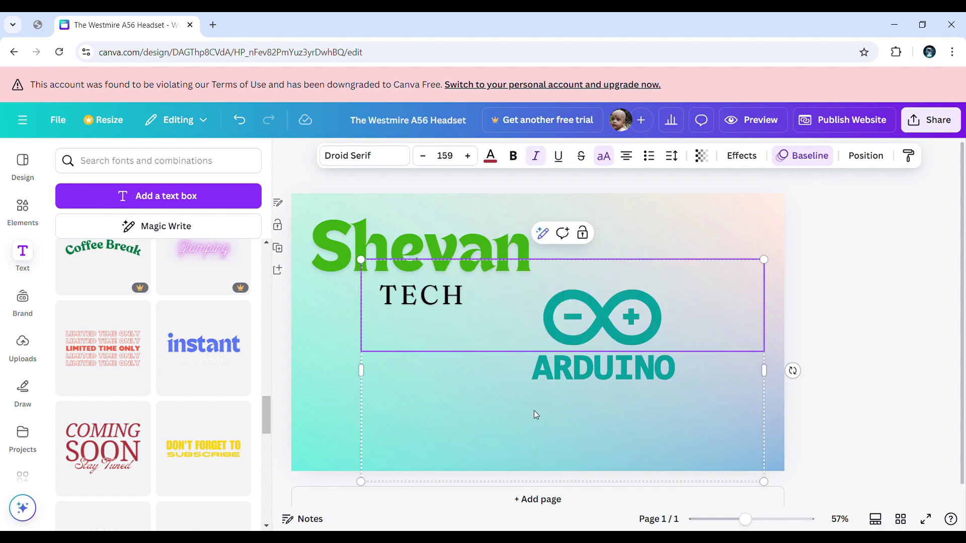
Step: Move the emptied combination up over the ARDUINO logo and enter "Join With us" in its Lavonia Classy script line
click(627, 416)
drag(627, 416, 675, 297)
double_click(669, 322)
text(Hs)
key(BackSpace)
key(BackSpace)
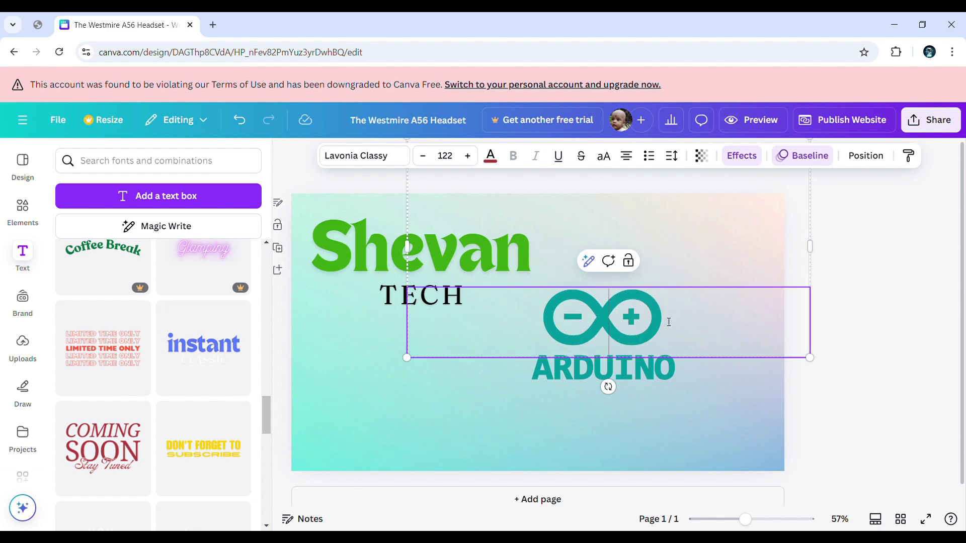
text(H)
key(BackSpace)
text(Jo)
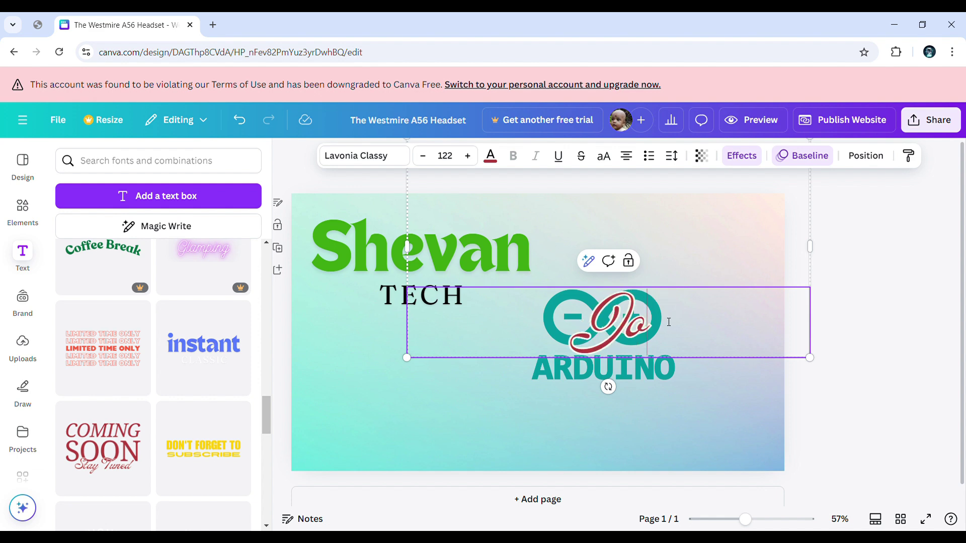
text(in Wit)
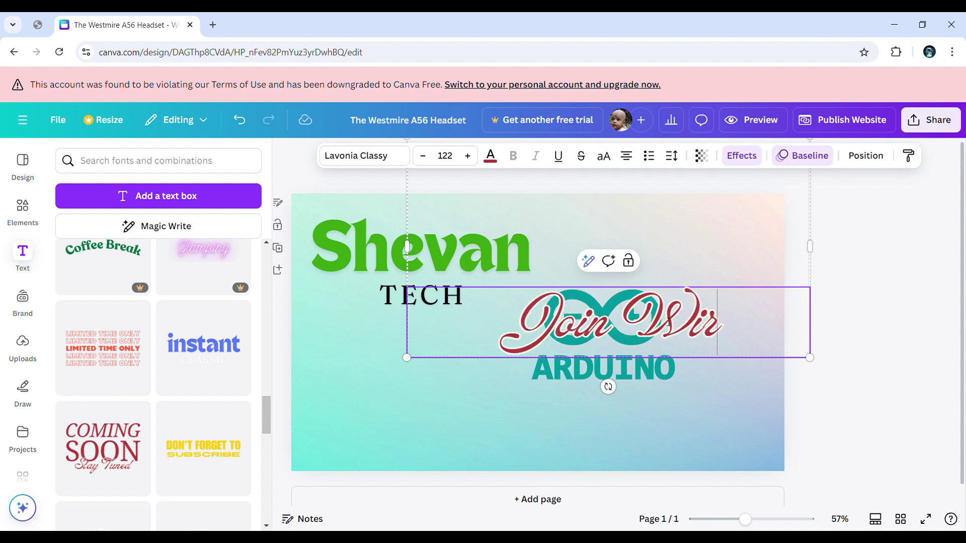
text(h us)
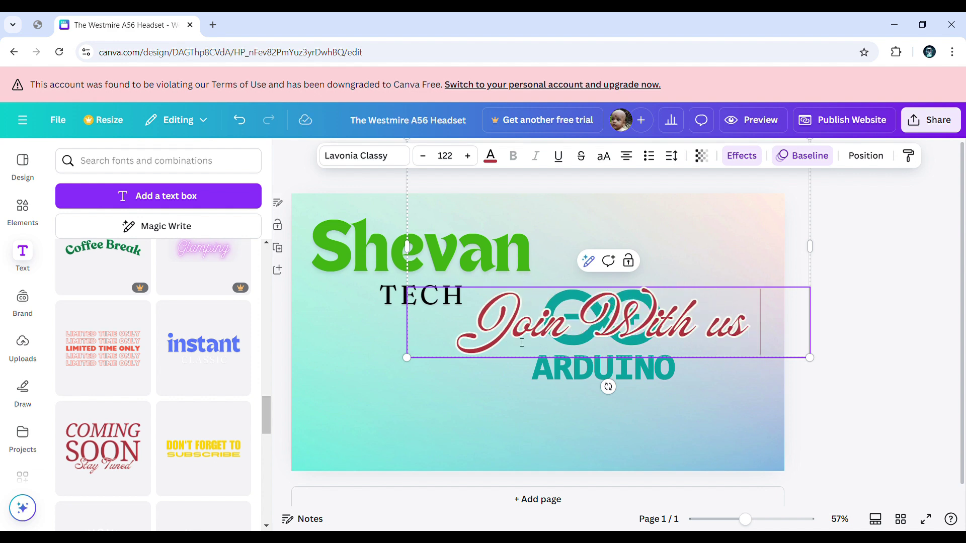
Step: Move the "Join With us" text down to the lower part of the page, below the ARDUINO logo
click(305, 445)
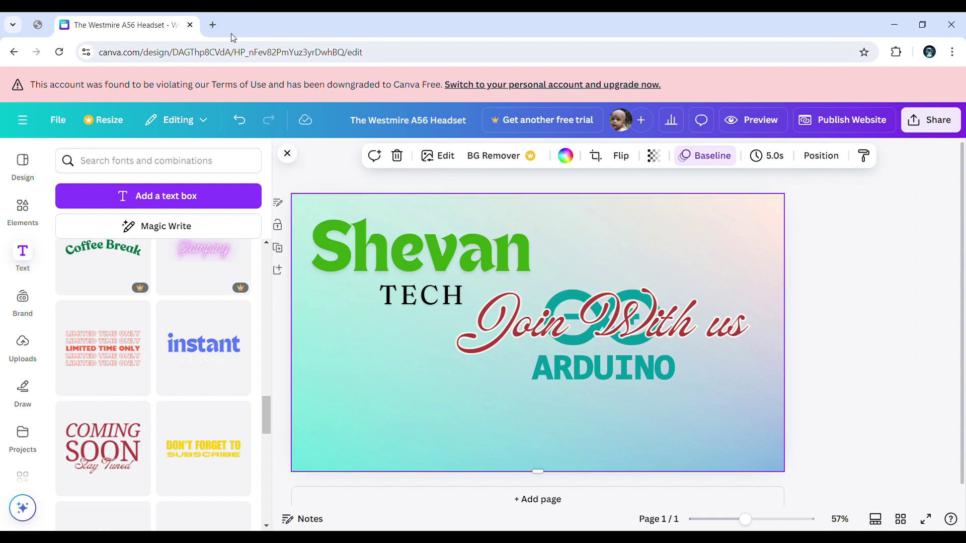
drag(569, 352, 441, 444)
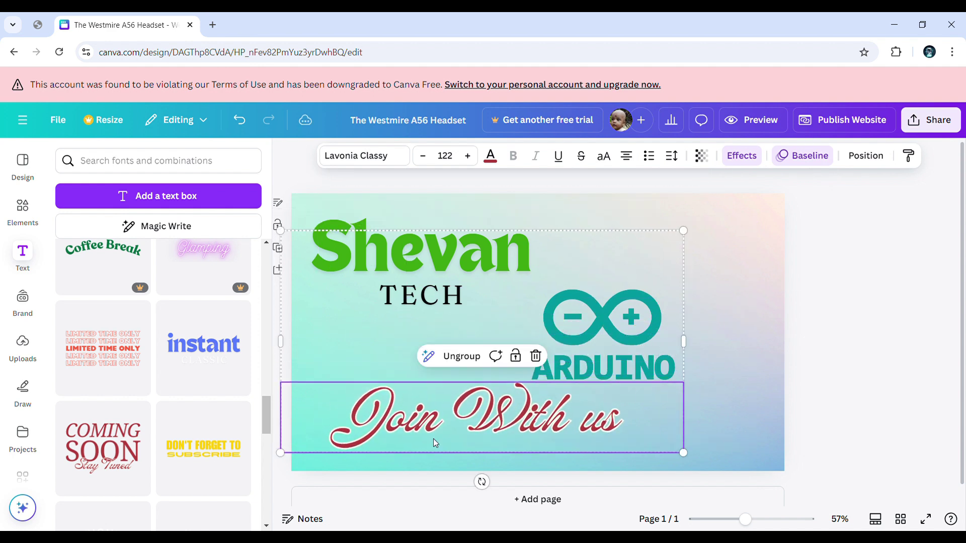
click(883, 328)
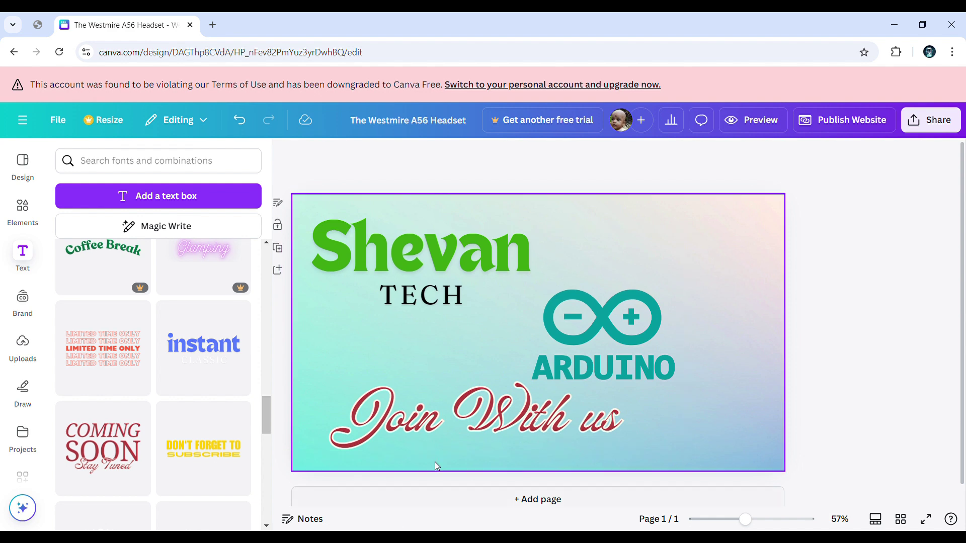
Step: Add the orange "Super Mom!" font combination and replace "Super" with the text copied from the red "Join With us" line
click(451, 438)
click(455, 440)
drag(614, 431, 291, 440)
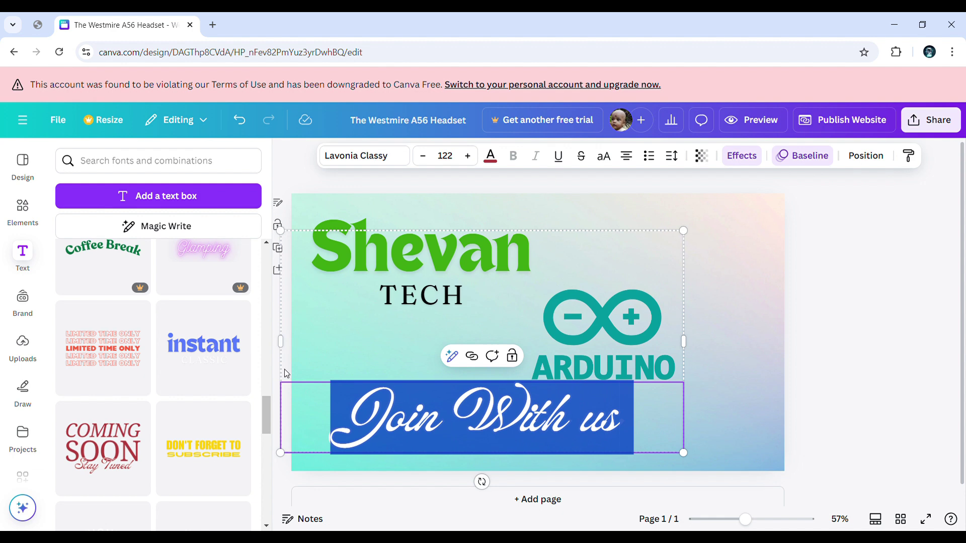
drag(266, 425, 276, 505)
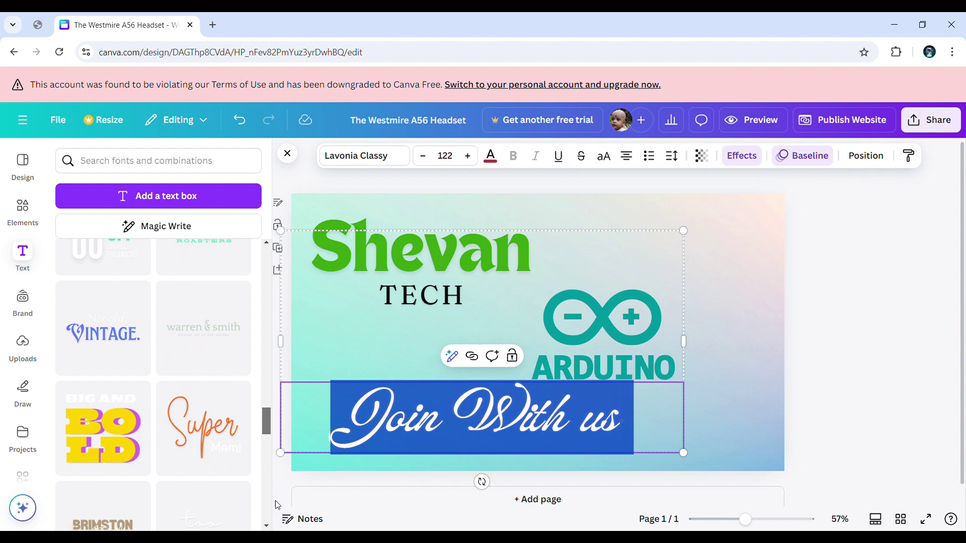
scroll(231, 462, up, 2)
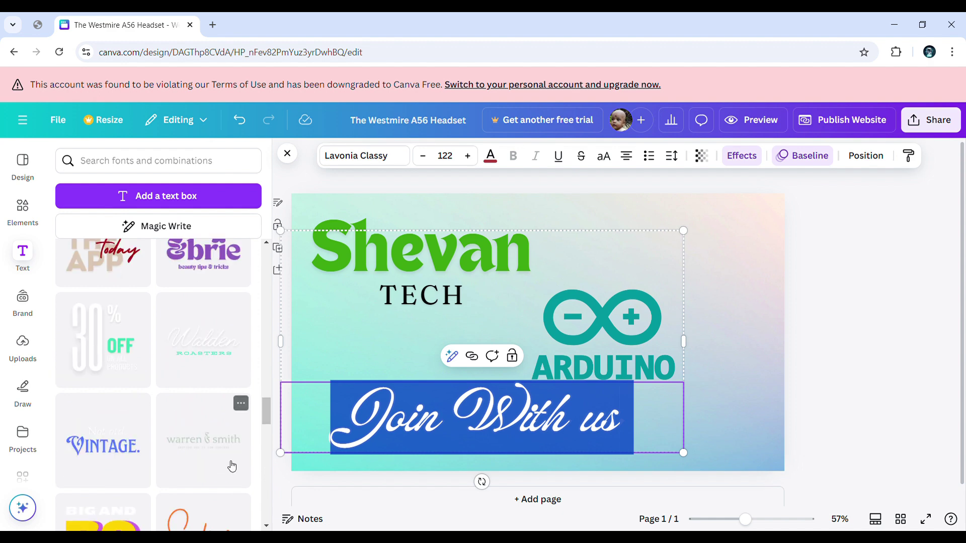
click(207, 516)
double_click(632, 384)
key(ctrl+v)
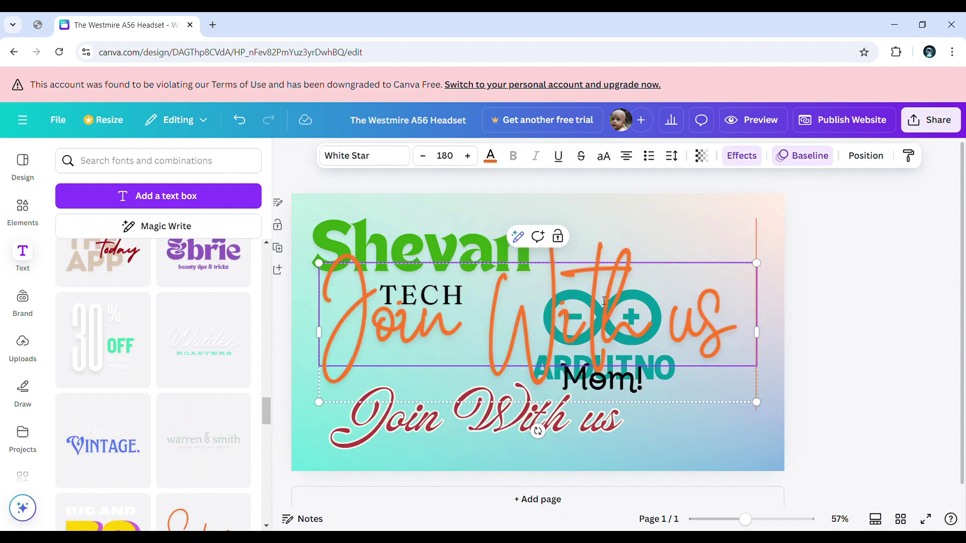
click(509, 438)
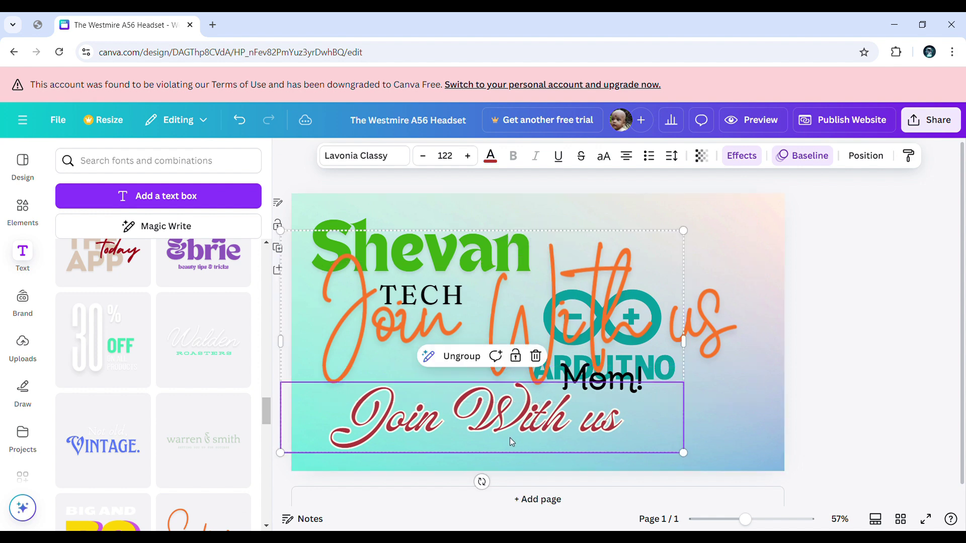
Step: Delete the red "Join With us" line from the bottom of the page
key(Delete)
click(700, 339)
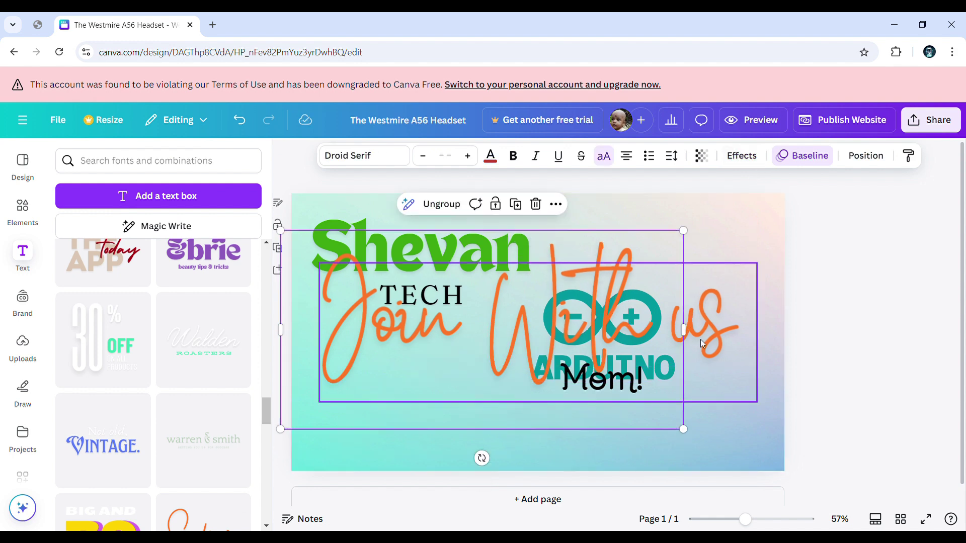
click(654, 340)
double_click(637, 403)
click(662, 438)
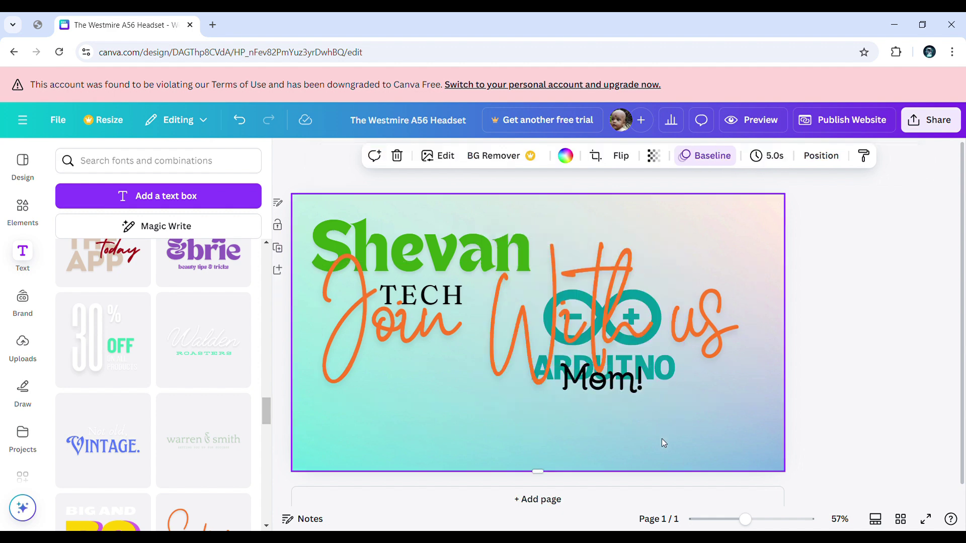
click(603, 384)
click(639, 462)
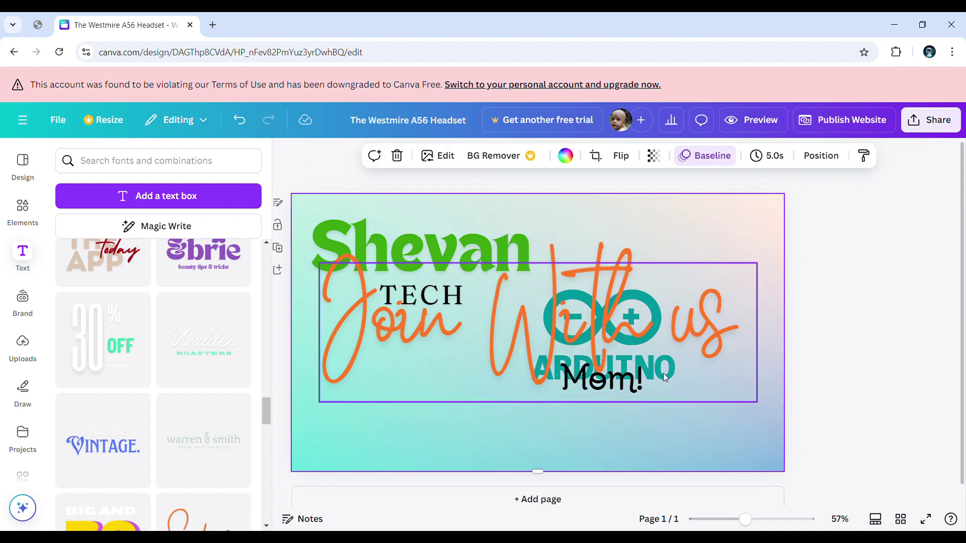
click(607, 425)
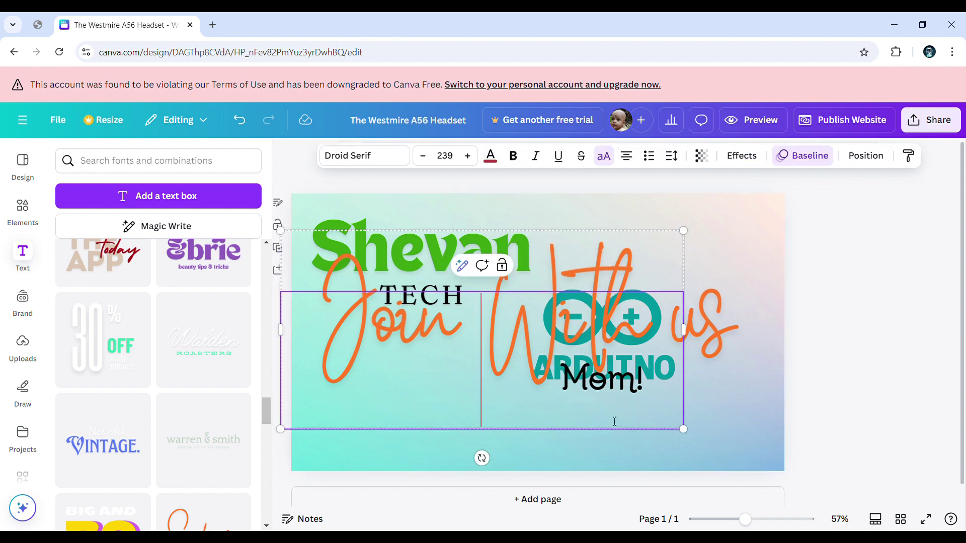
Step: Reposition the orange "Join With us" combination over the ARDUINO logo and add a blank second page to the website
drag(611, 391, 628, 330)
double_click(680, 314)
key(ctrl+c)
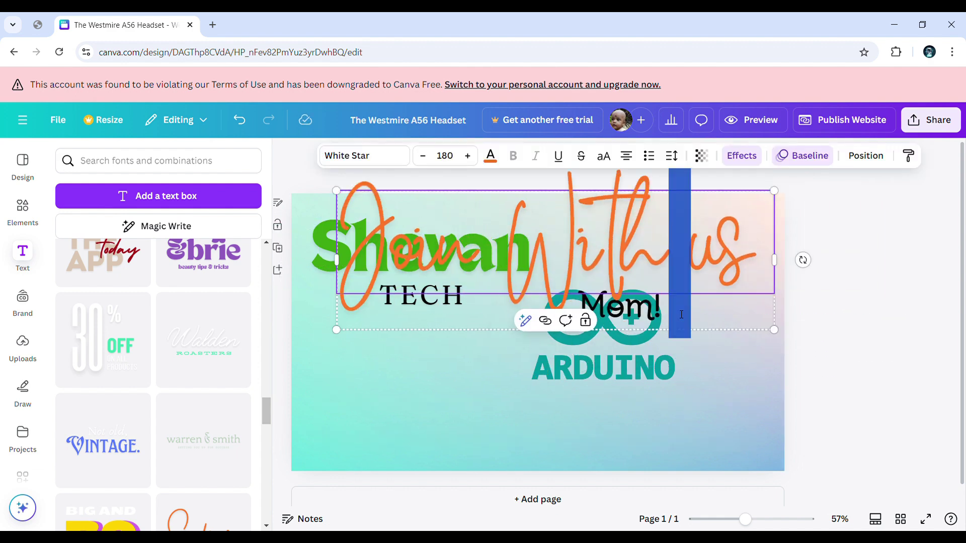
click(583, 501)
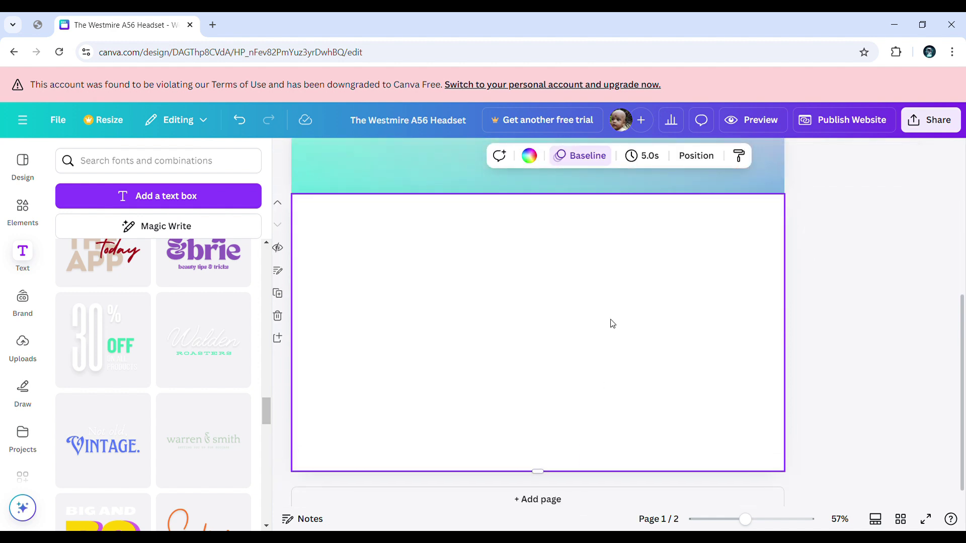
drag(960, 344, 959, 192)
click(586, 322)
drag(600, 402, 597, 405)
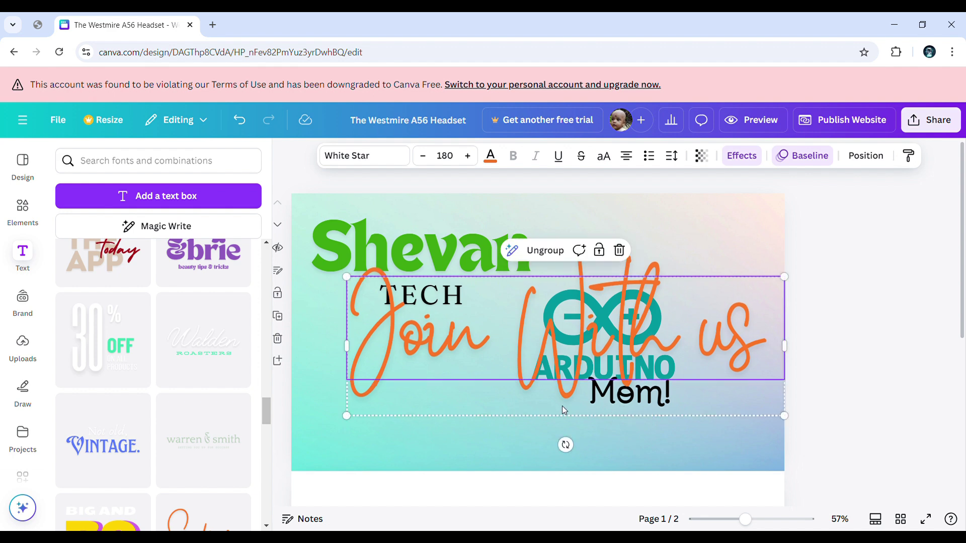
Step: Scale the orange "Join With us" combination down to a font size of about 78.6
double_click(636, 419)
drag(699, 398, 810, 403)
click(684, 328)
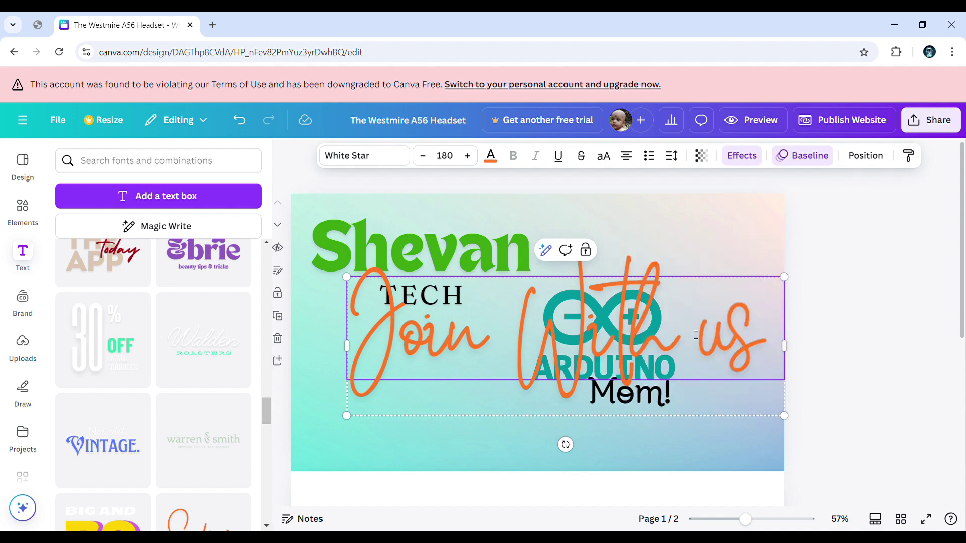
key(End)
drag(791, 426, 545, 347)
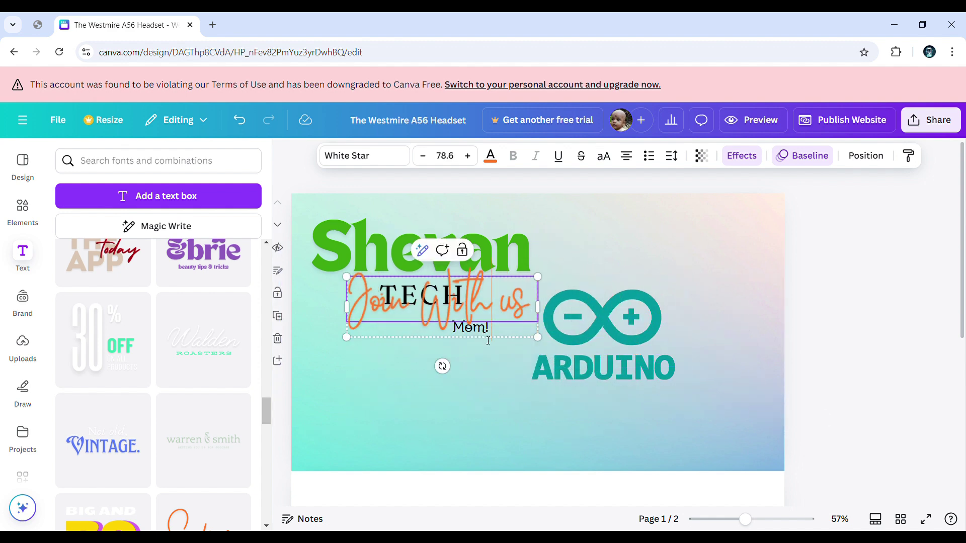
Step: Move the reduced "Join With us" combination down below the TECH line
click(509, 418)
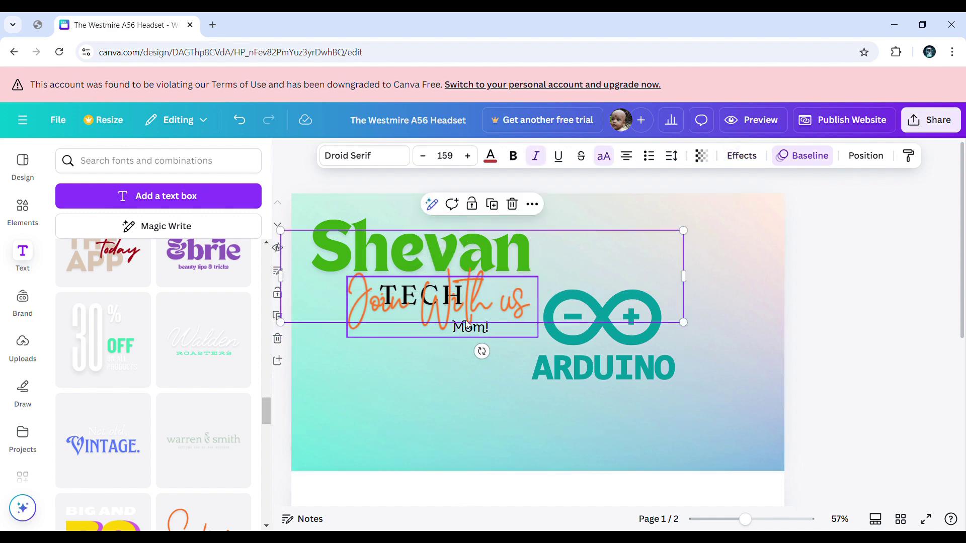
click(379, 447)
drag(443, 306, 440, 392)
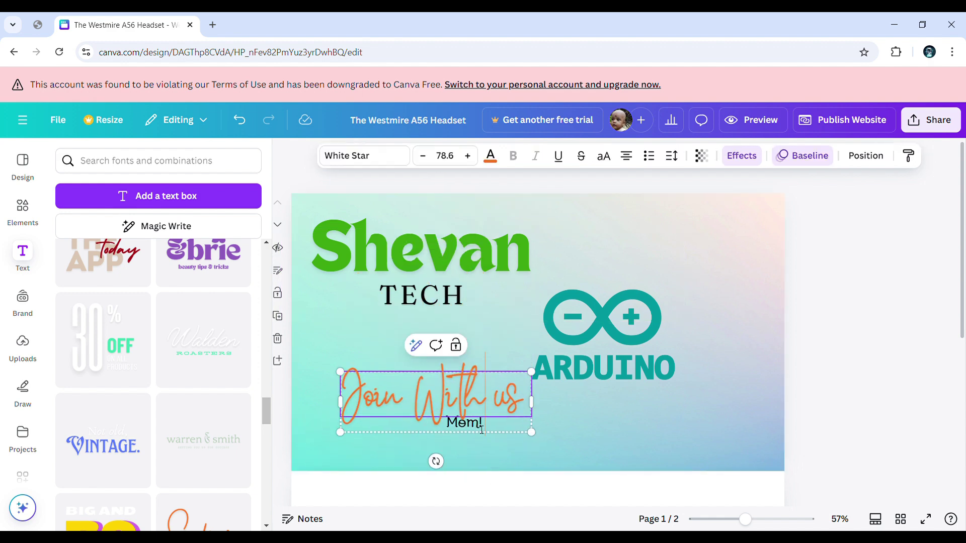
click(446, 448)
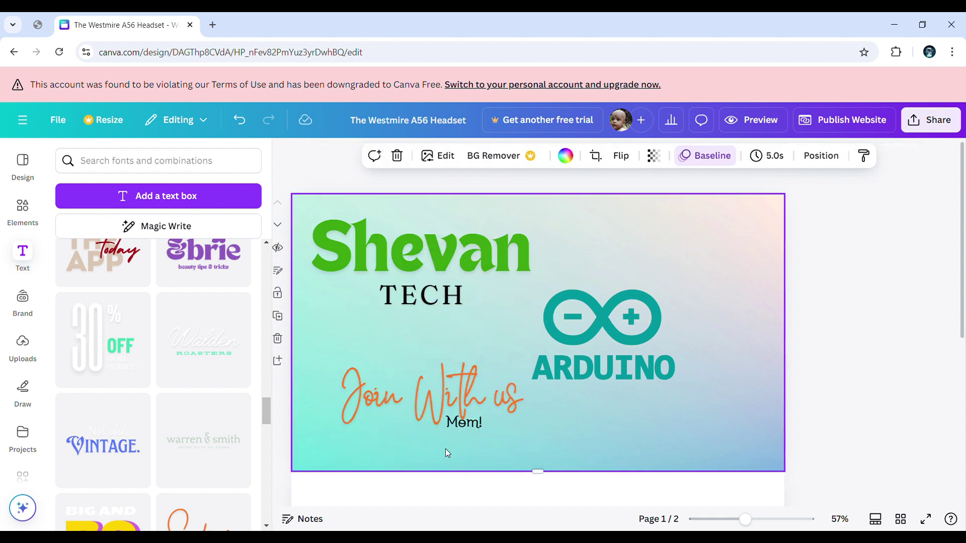
Step: Ungroup the orange "Join With us" combination and delete it together with its "Mom!" line
right_click(481, 431)
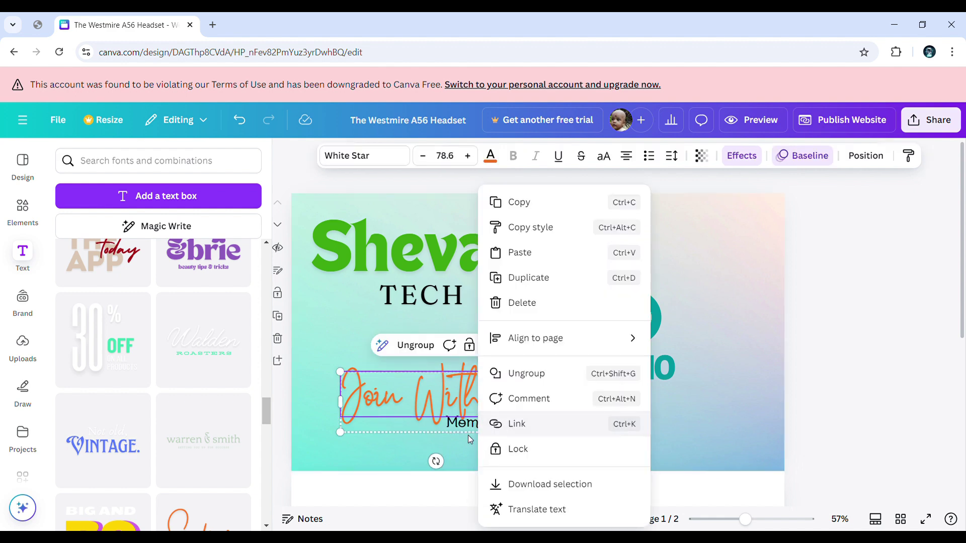
right_click(450, 433)
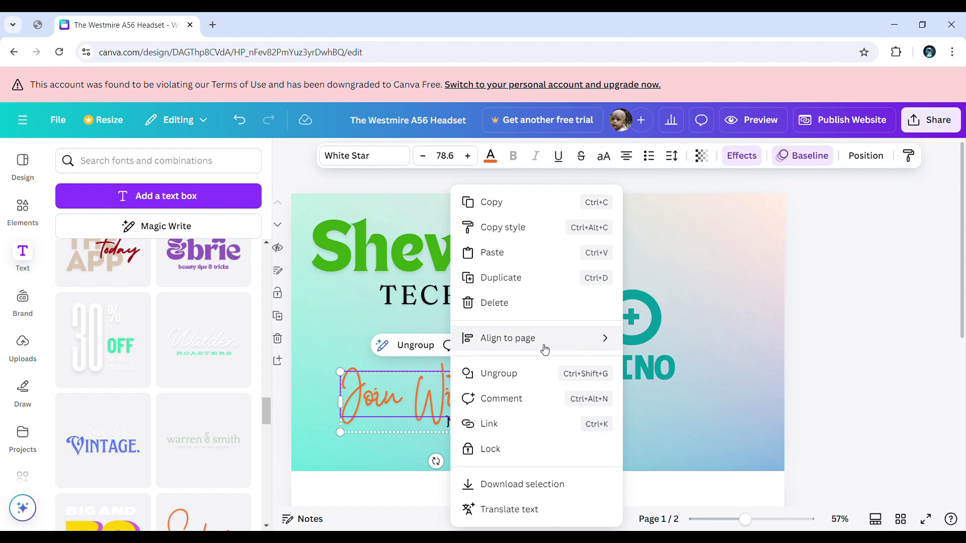
click(542, 378)
drag(487, 421, 455, 421)
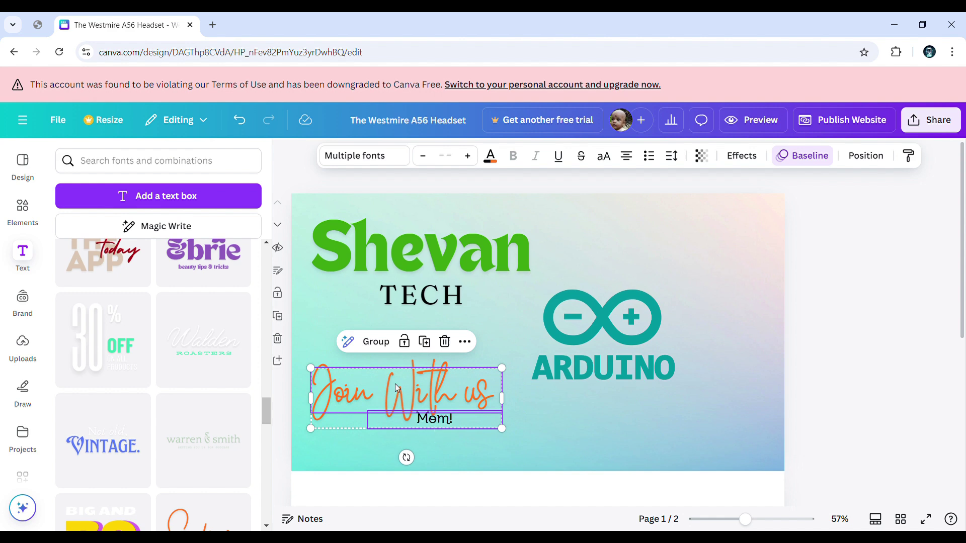
drag(310, 397, 279, 349)
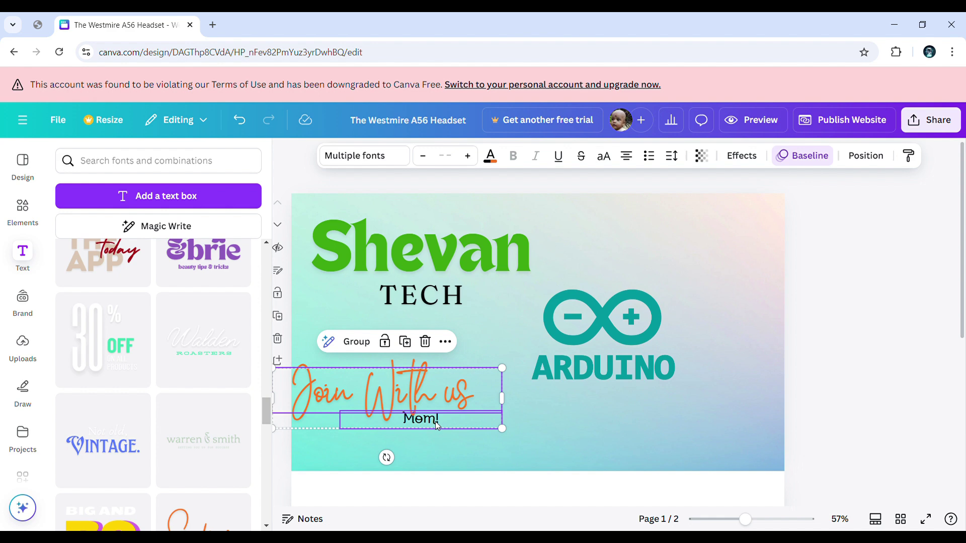
key(Delete)
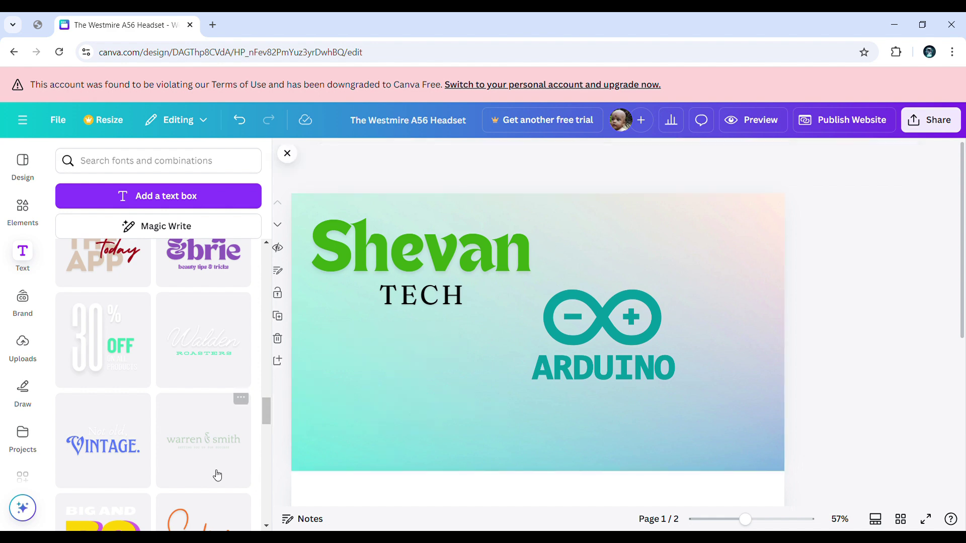
Step: Add the orange "Super Mom!" font combination again and change its wording to just the copied "Join With us"
click(207, 516)
click(523, 310)
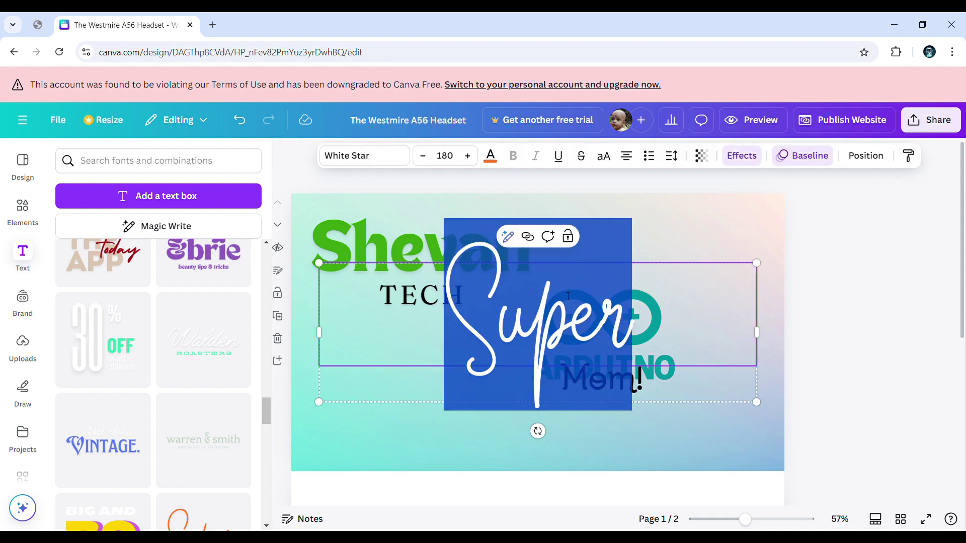
click(629, 387)
click(628, 388)
click(636, 384)
click(750, 386)
click(660, 390)
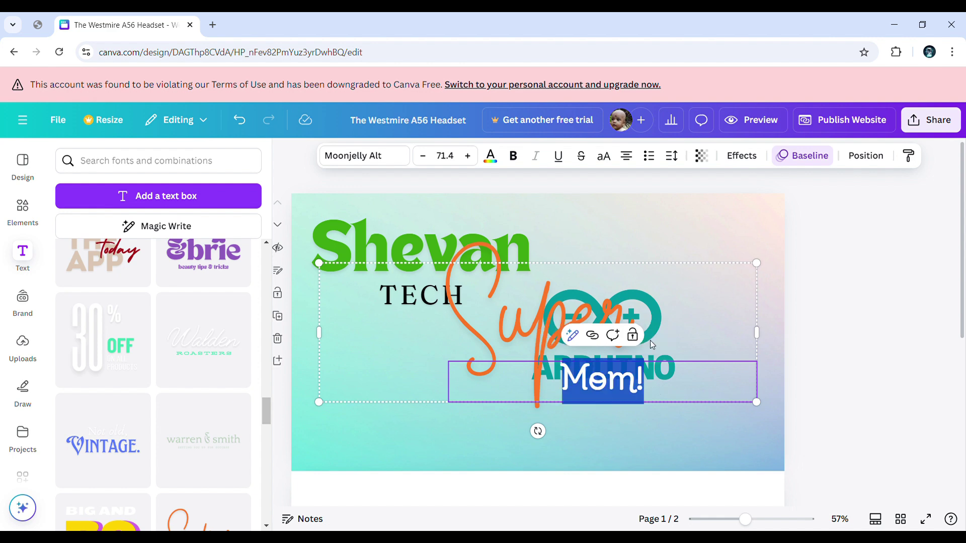
key(BackSpace)
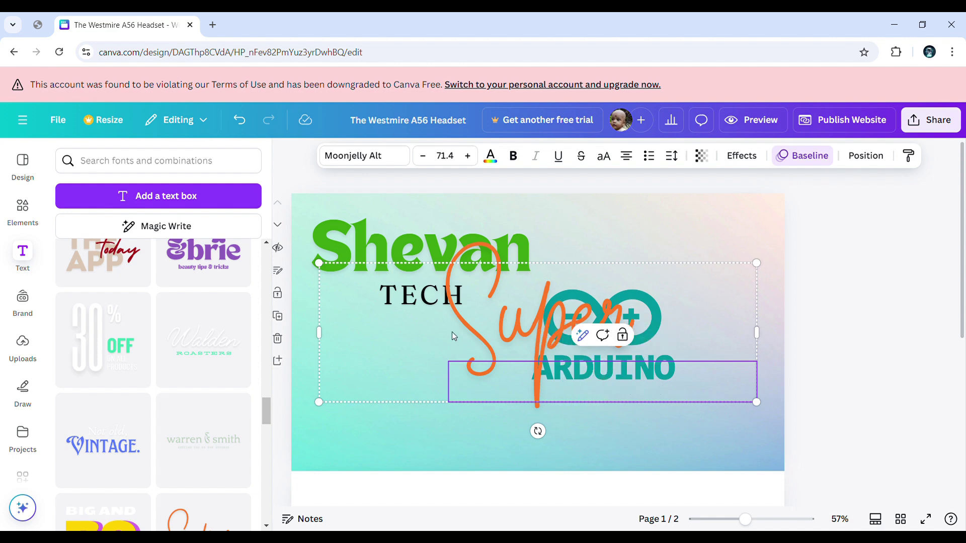
double_click(455, 336)
key(ctrl+v)
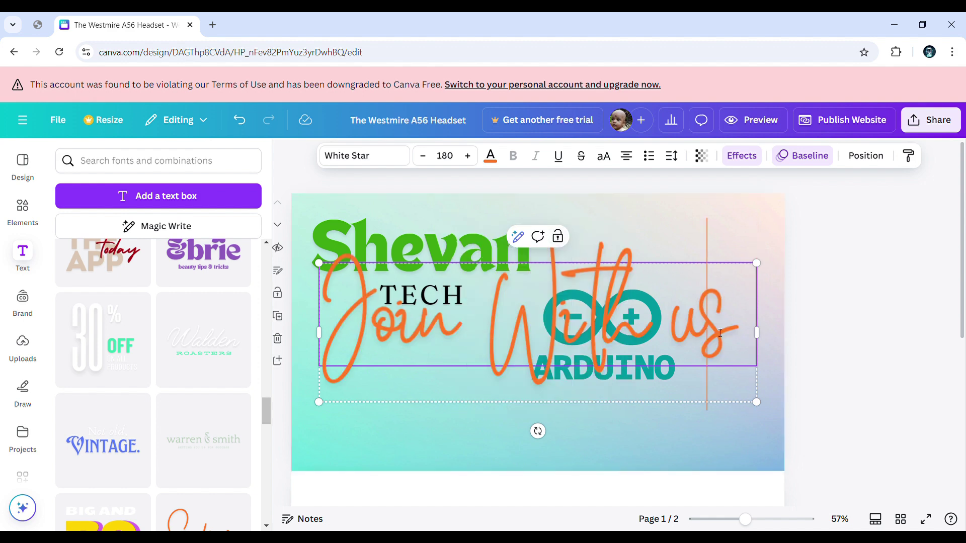
Step: Reduce the orange "Join With us" text to font size 89 and move it to the lower part of the first page
drag(720, 333, 292, 316)
click(468, 157)
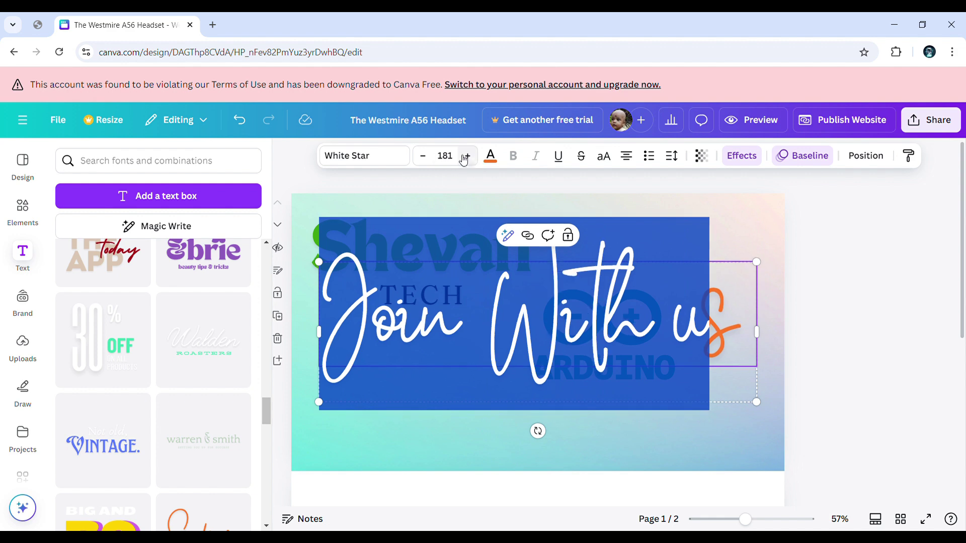
click(424, 158)
click(424, 158)
click(424, 158)
click(425, 160)
click(425, 160)
click(425, 160)
click(425, 160)
click(425, 160)
click(425, 160)
click(425, 160)
click(426, 160)
click(424, 157)
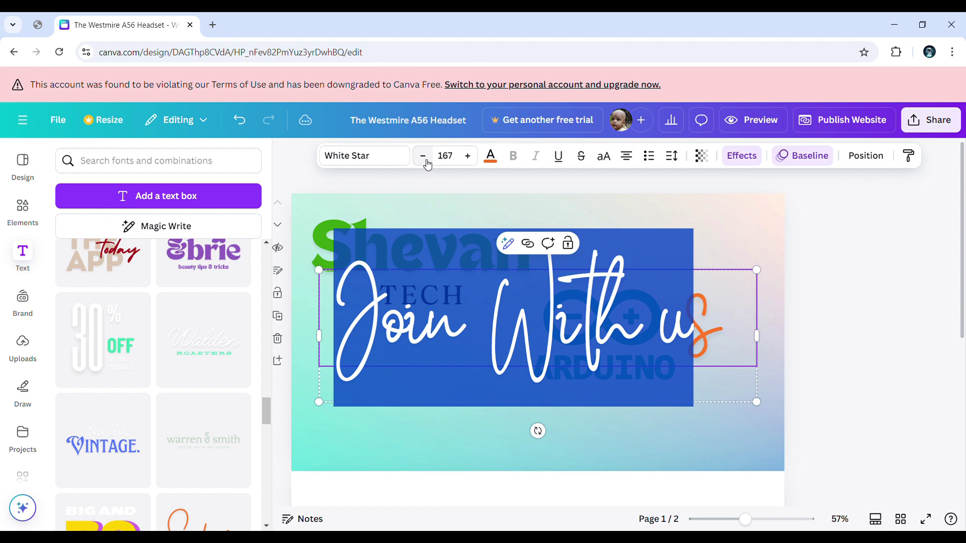
click(425, 160)
click(425, 160)
click(425, 160)
click(426, 160)
click(425, 160)
click(425, 160)
click(426, 160)
click(425, 160)
click(426, 161)
click(426, 161)
click(426, 161)
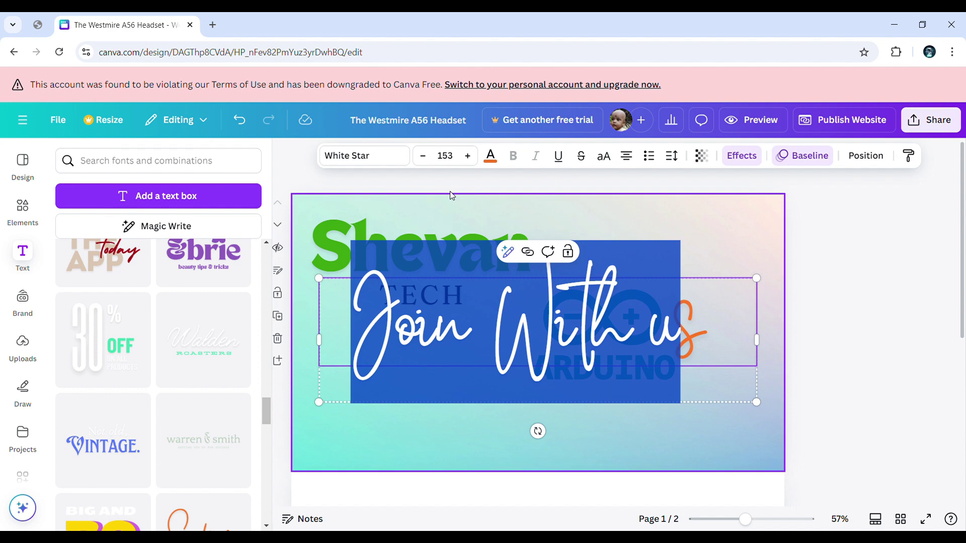
click(425, 160)
click(424, 160)
click(425, 160)
click(425, 160)
double_click(426, 161)
click(426, 161)
double_click(426, 161)
double_click(426, 161)
click(426, 161)
double_click(425, 161)
triple_click(426, 161)
click(426, 161)
triple_click(426, 161)
double_click(426, 161)
triple_click(425, 161)
double_click(425, 161)
triple_click(424, 160)
double_click(424, 160)
triple_click(425, 161)
double_click(425, 160)
triple_click(426, 161)
double_click(426, 161)
triple_click(427, 162)
double_click(427, 162)
triple_click(427, 161)
double_click(427, 161)
double_click(426, 161)
triple_click(427, 161)
triple_click(426, 161)
double_click(427, 161)
click(426, 161)
click(613, 247)
drag(548, 369, 525, 442)
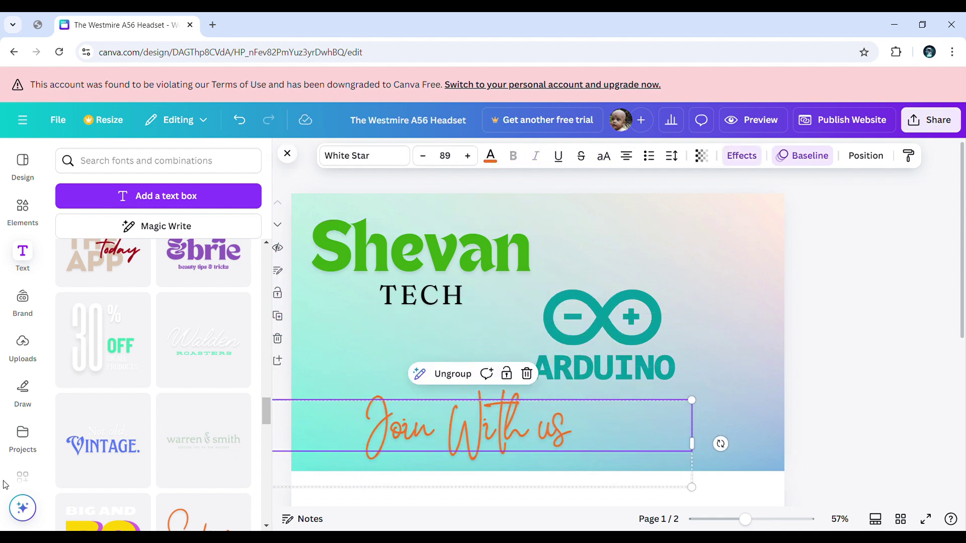
click(33, 354)
click(23, 317)
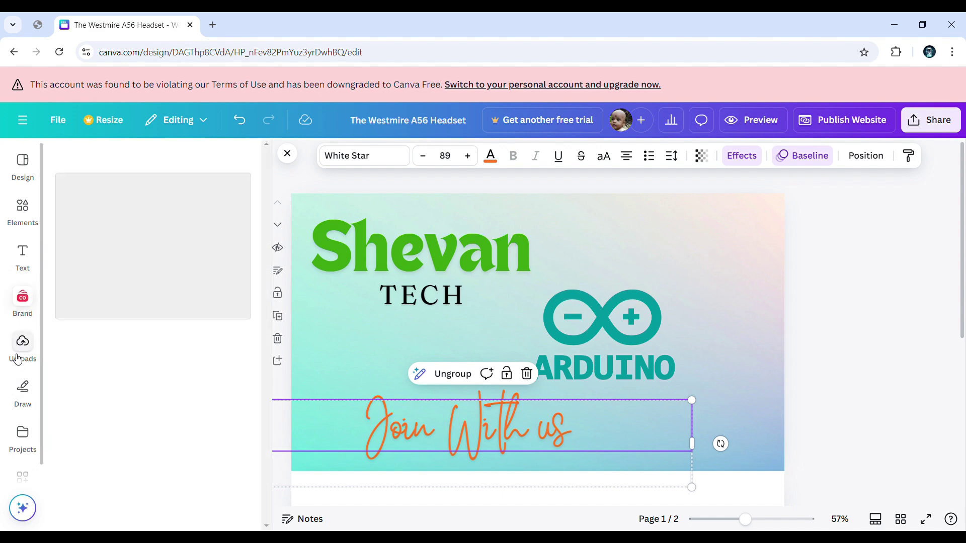
click(28, 309)
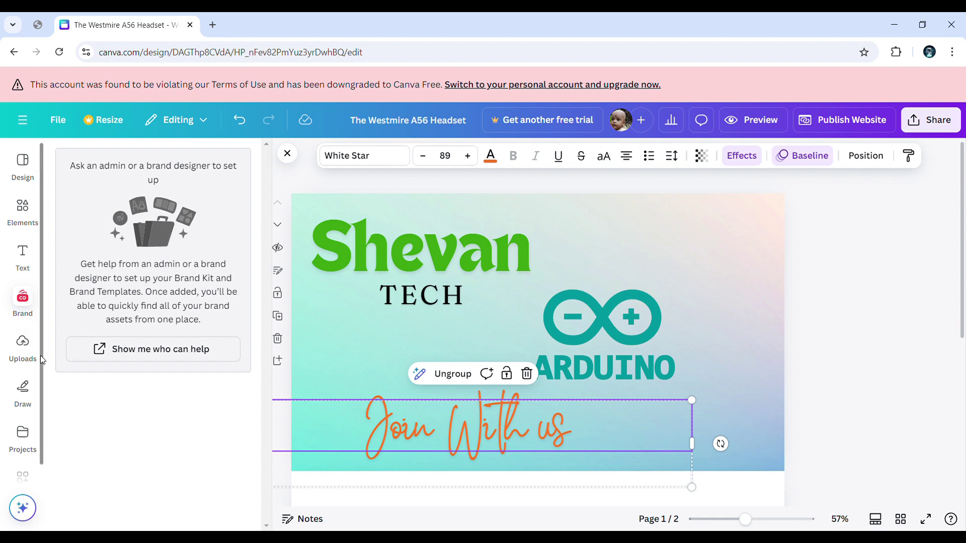
click(36, 254)
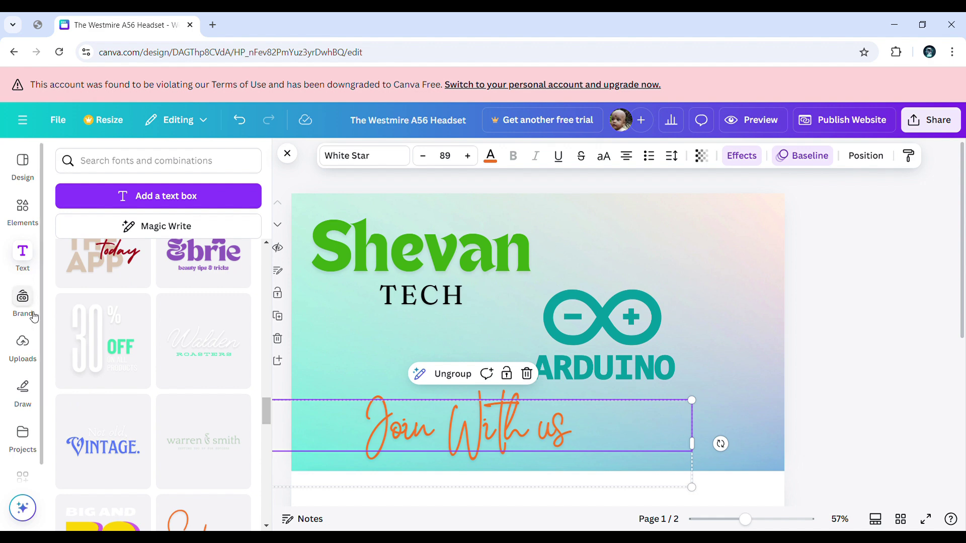
click(20, 433)
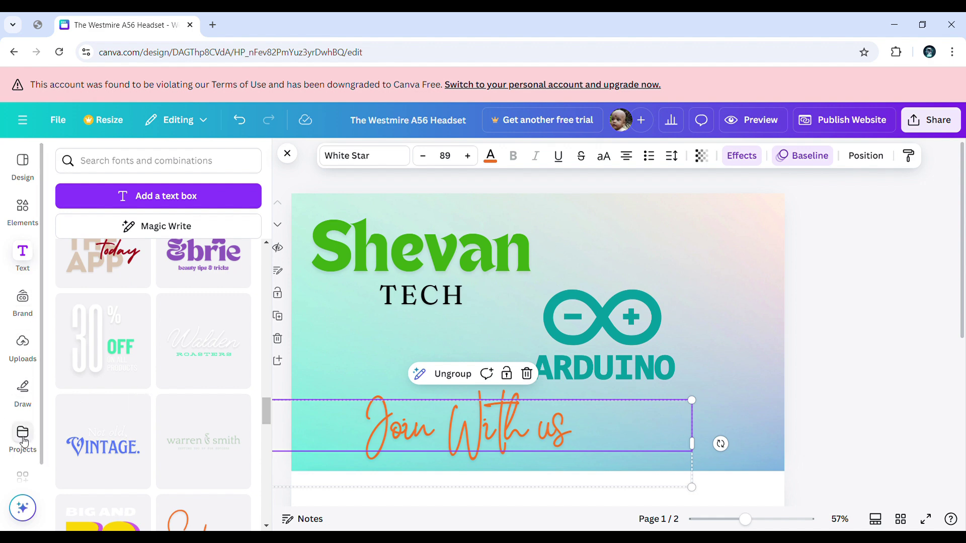
click(18, 392)
scroll(41, 418, down, 1)
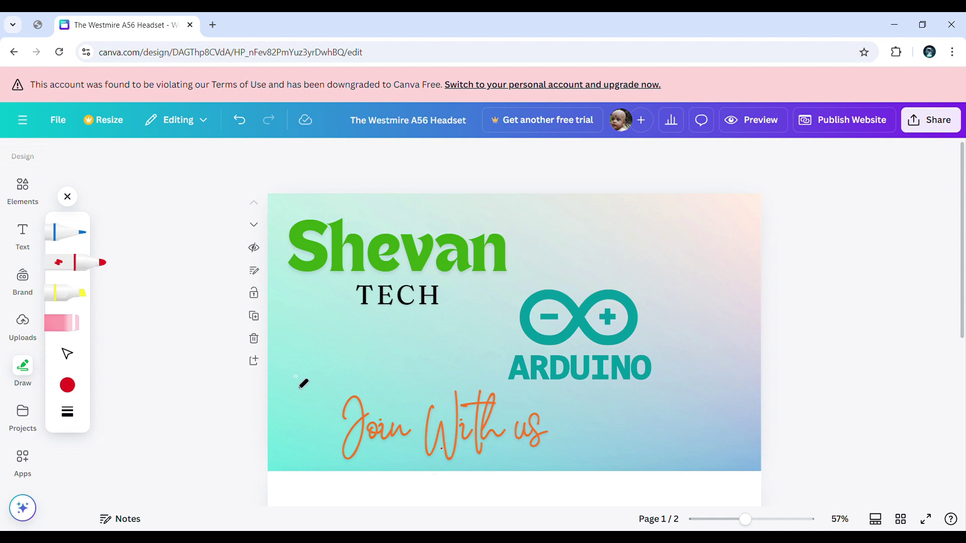
click(23, 234)
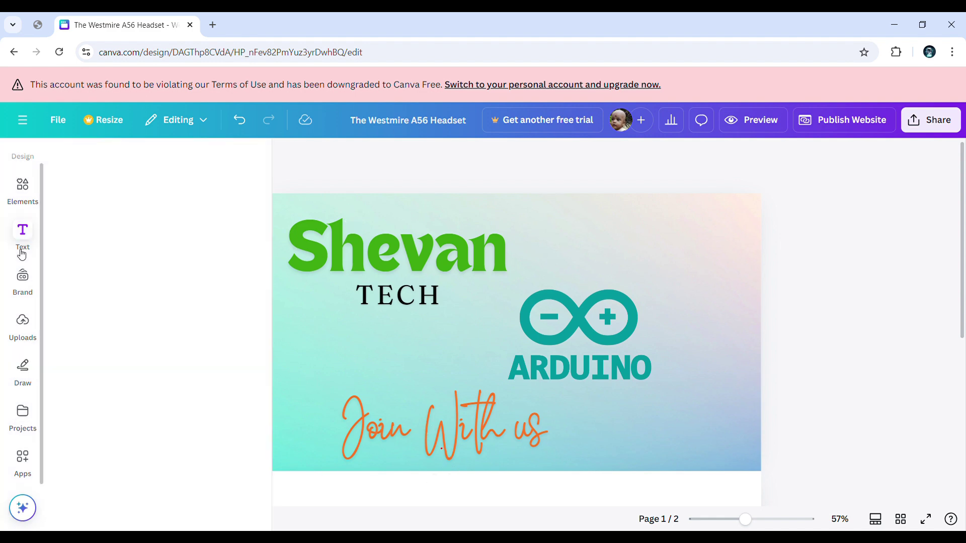
Step: Shift the orange "Join With us" text slightly to the left on the first page
click(19, 193)
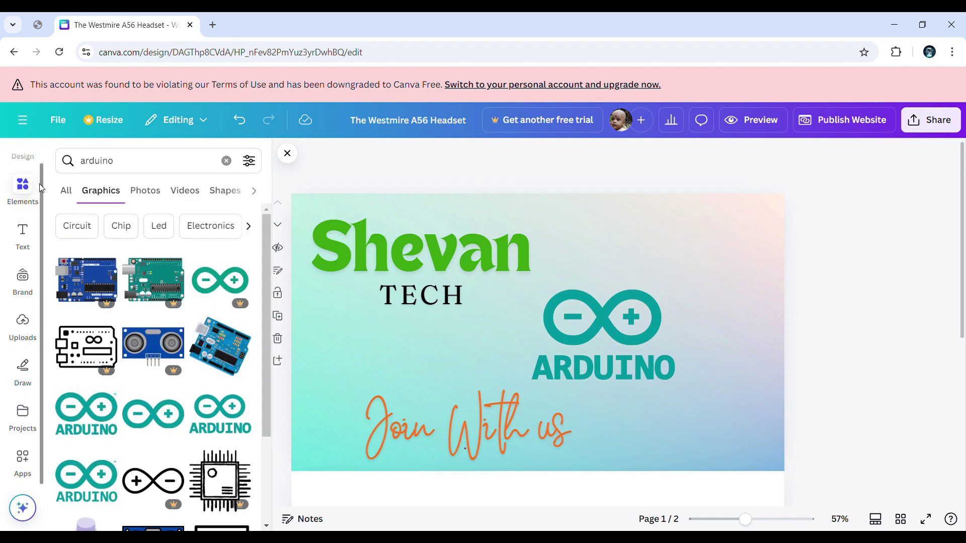
scroll(25, 181, up, 1)
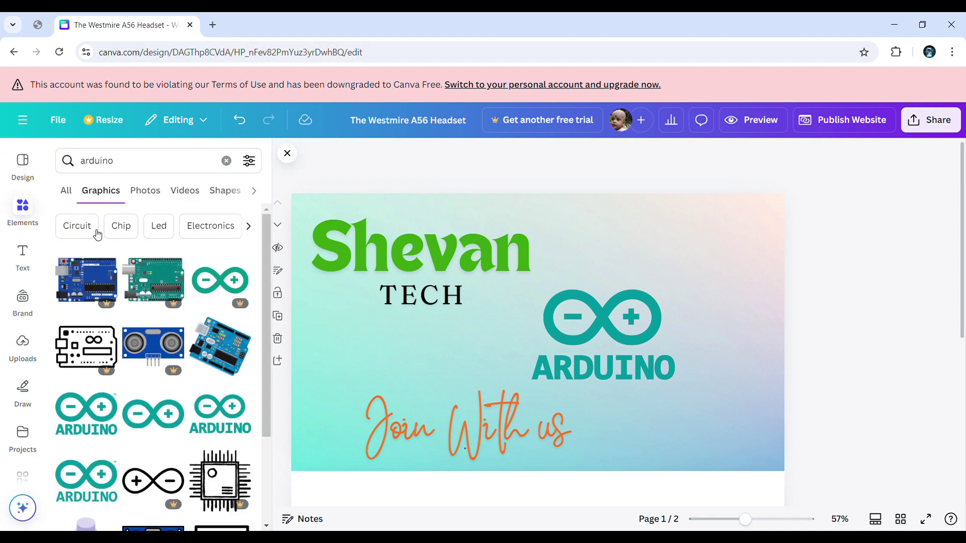
drag(541, 448, 519, 450)
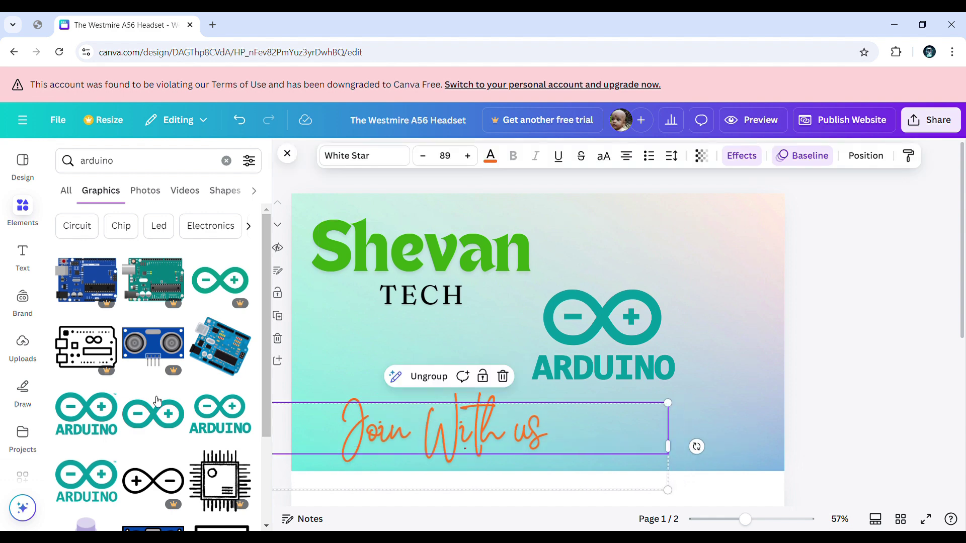
Step: Replace the arduino search in the graphics library with a search for "Youtube"
click(173, 173)
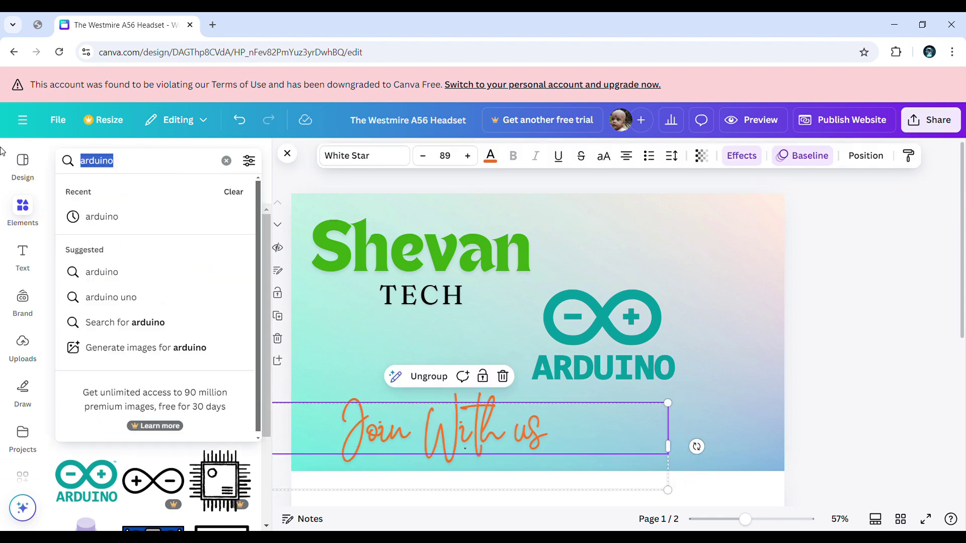
text(Yout)
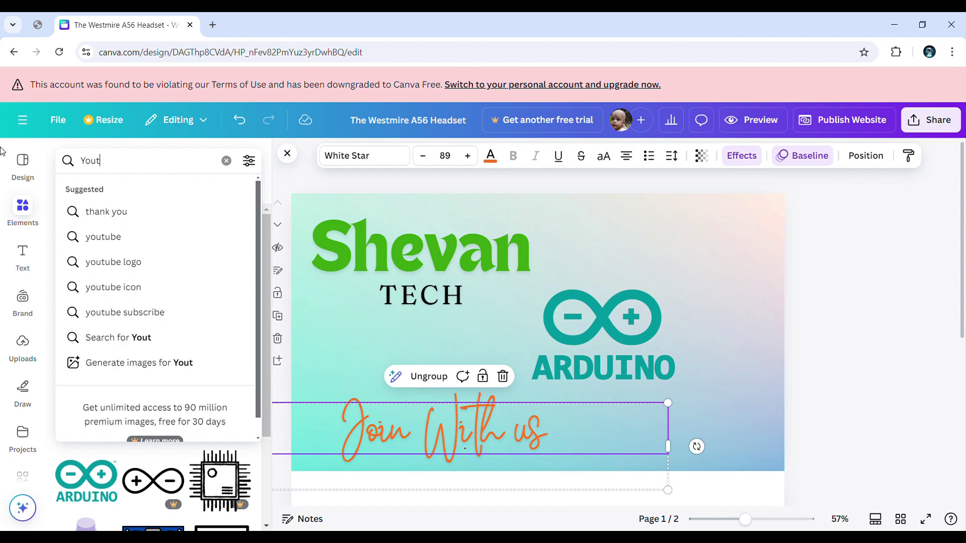
text(ube)
key(Return)
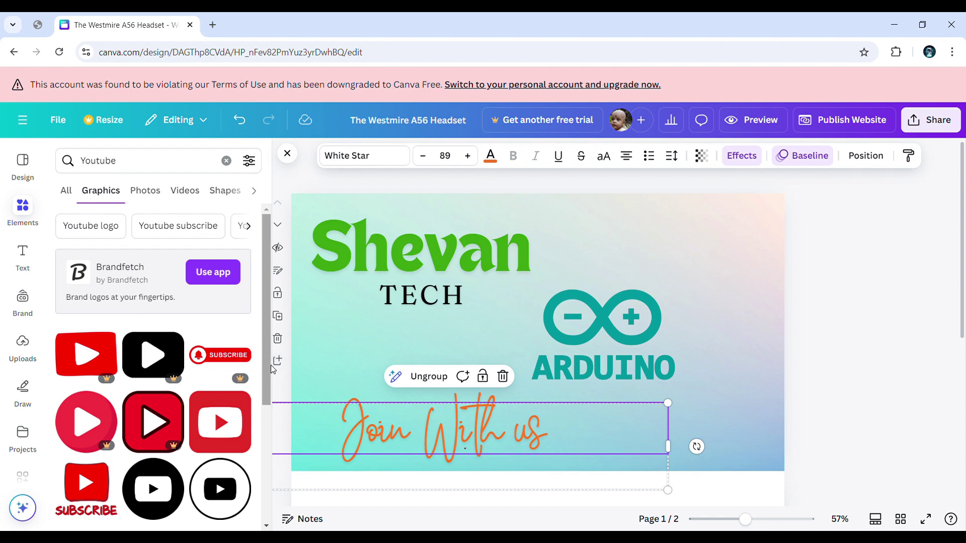
Step: Try the premium red YouTube play graphic beside the "Join With us" text and delete it
scroll(266, 480, down, 4)
scroll(266, 480, down, 5)
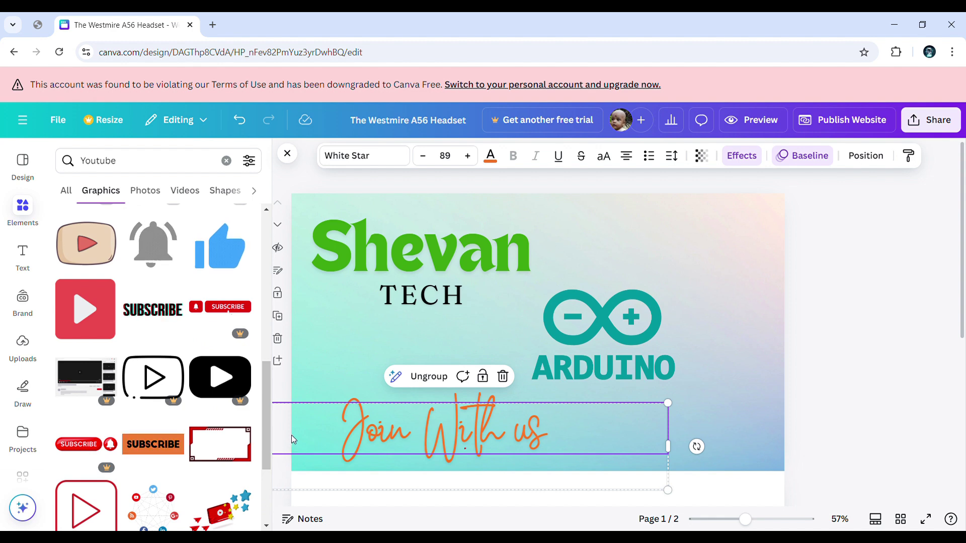
scroll(270, 402, down, 1)
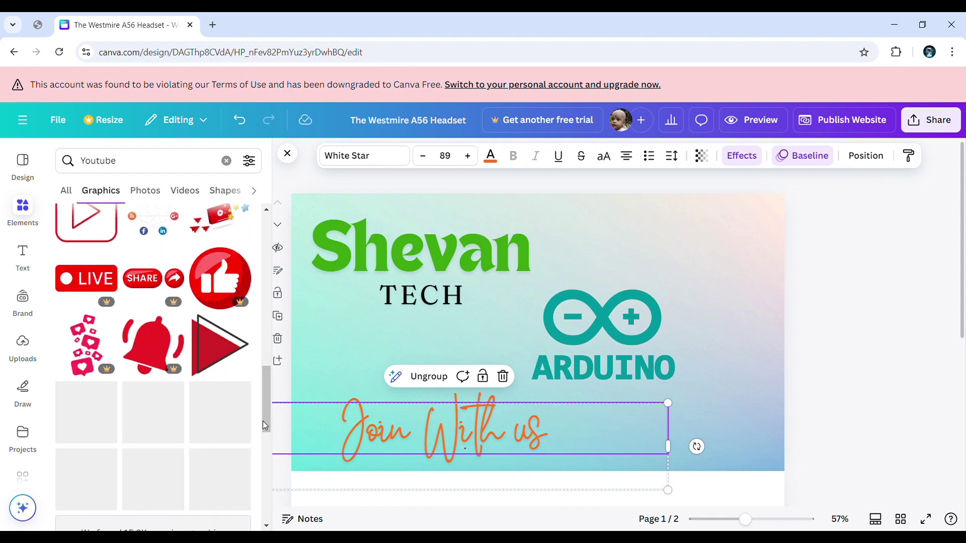
scroll(270, 429, down, 3)
scroll(270, 429, down, 4)
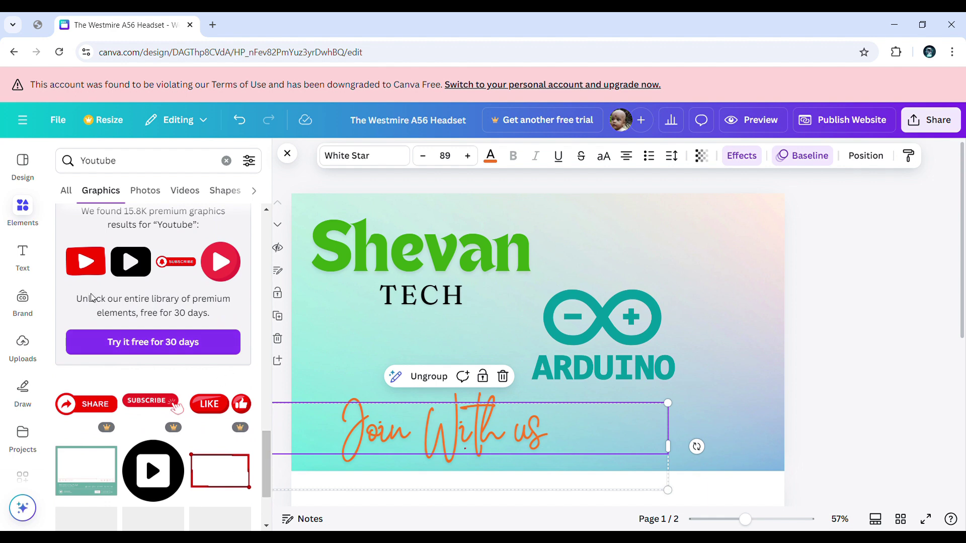
click(83, 266)
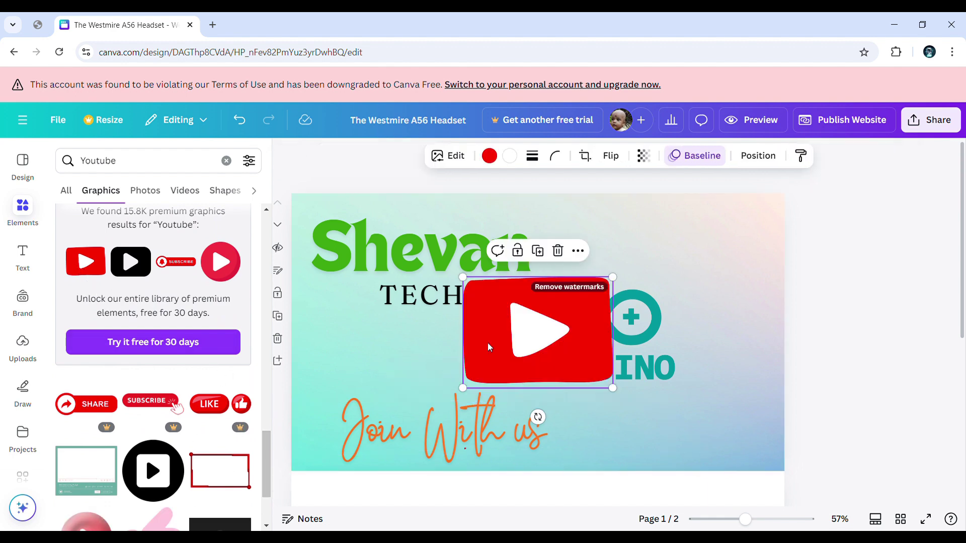
drag(533, 316, 606, 398)
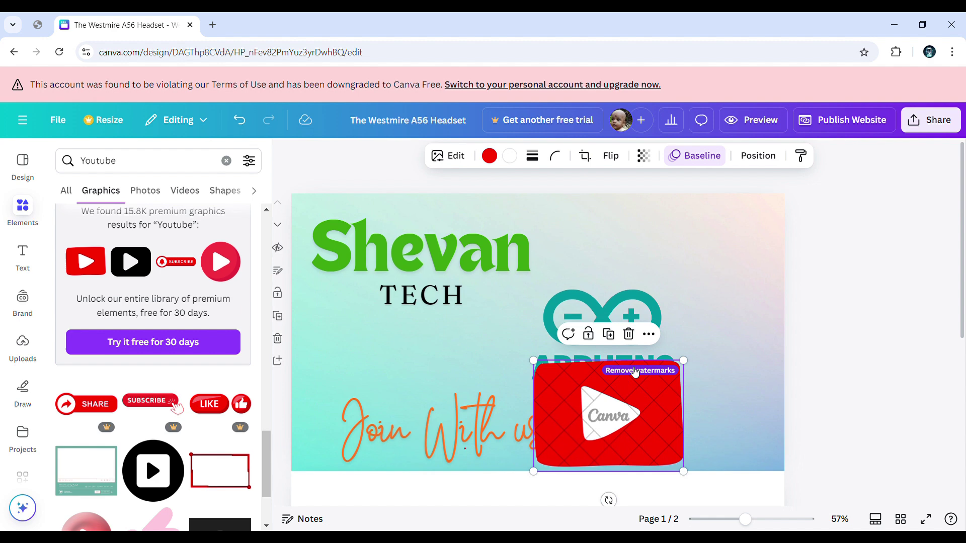
key(Delete)
Step: Browse the graphics offered by the related search "Youtube logo" for a suitable free icon
scroll(269, 433, down, 5)
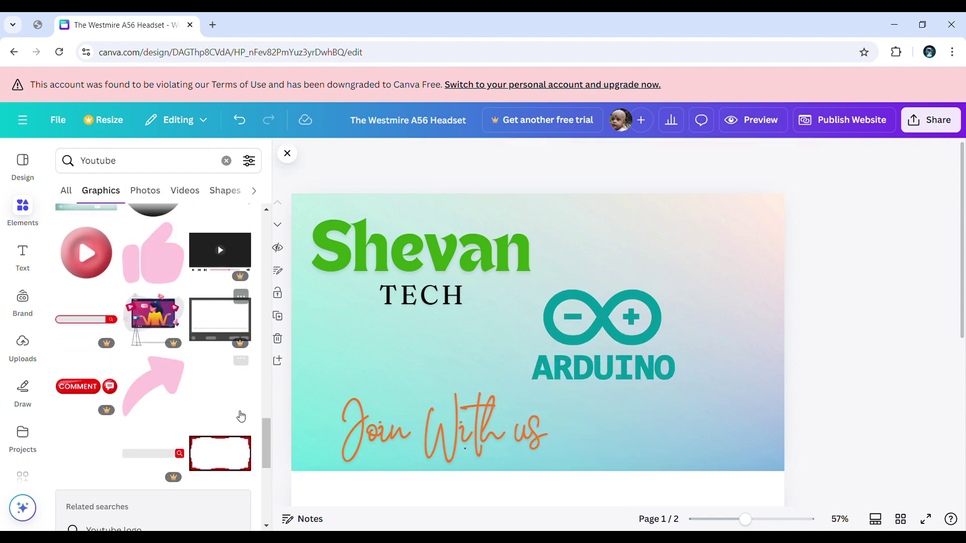
scroll(263, 458, down, 5)
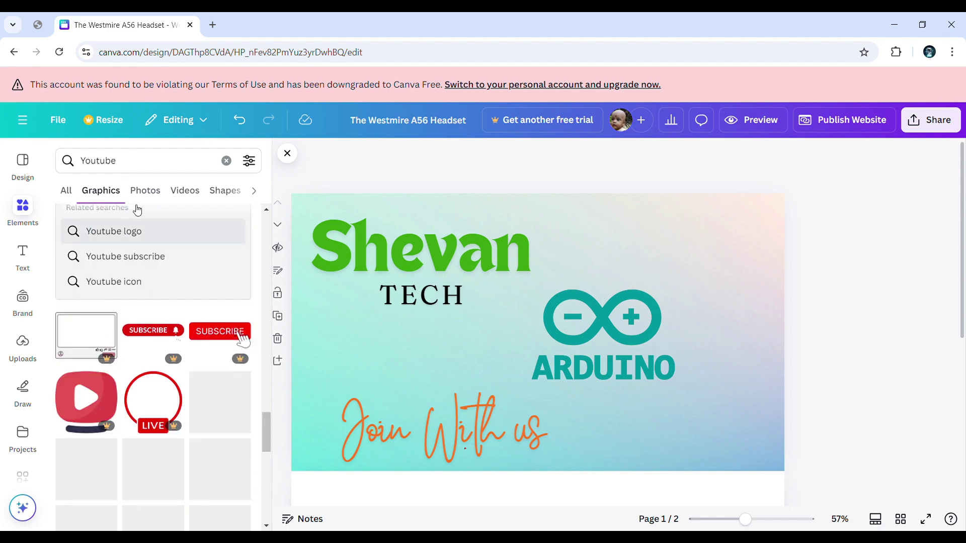
click(132, 231)
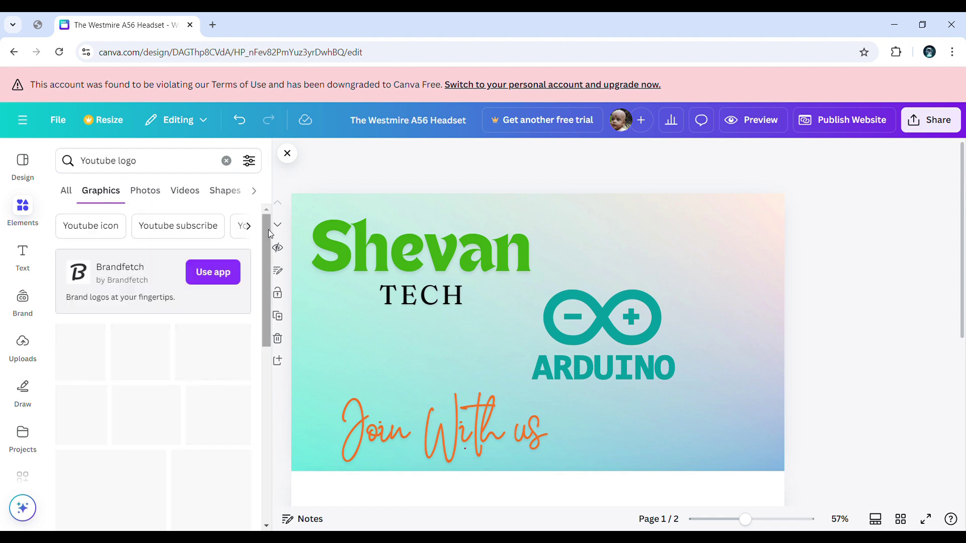
scroll(255, 320, down, 3)
scroll(256, 320, down, 5)
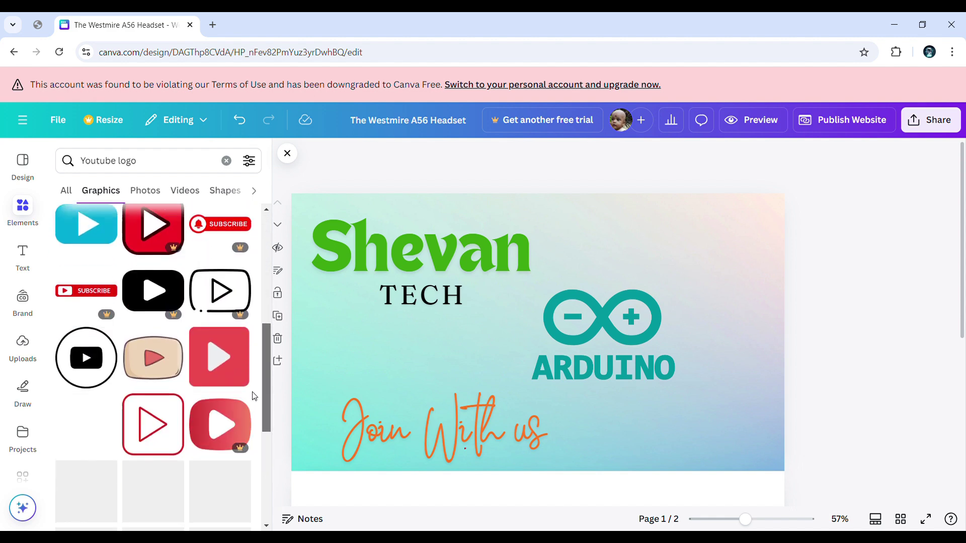
scroll(261, 407, down, 6)
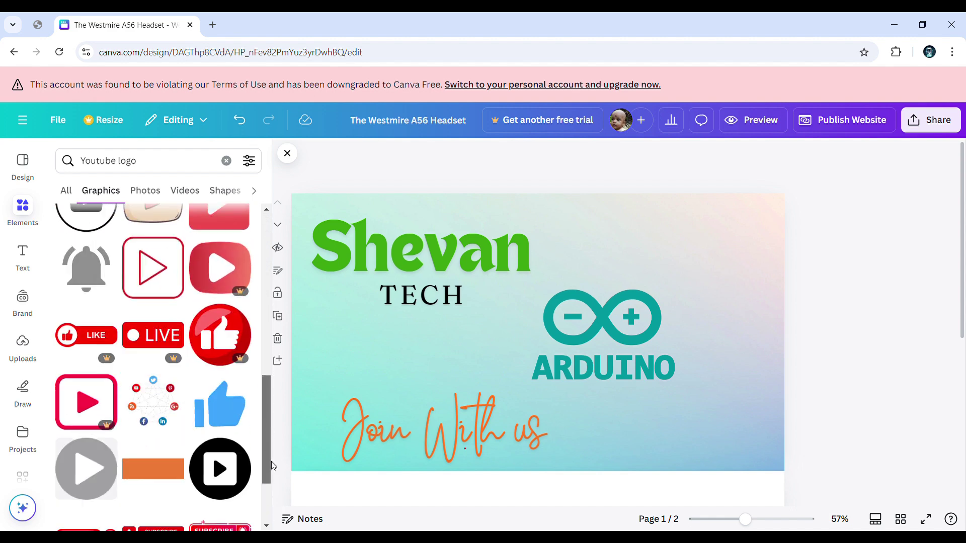
scroll(244, 322, up, 10)
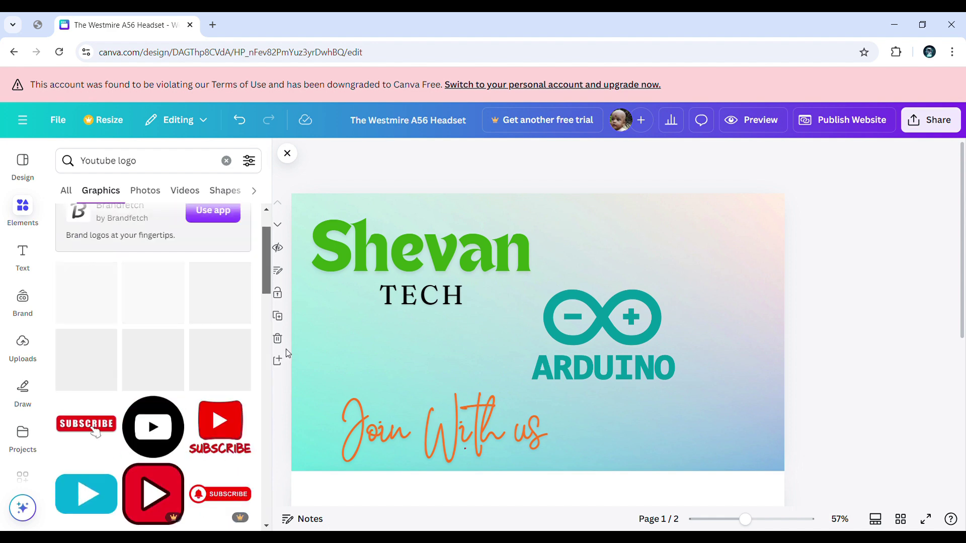
Step: Find the red square play icon among the "Youtube icon" graphics, place it beside "Join With us" and shrink it
click(105, 227)
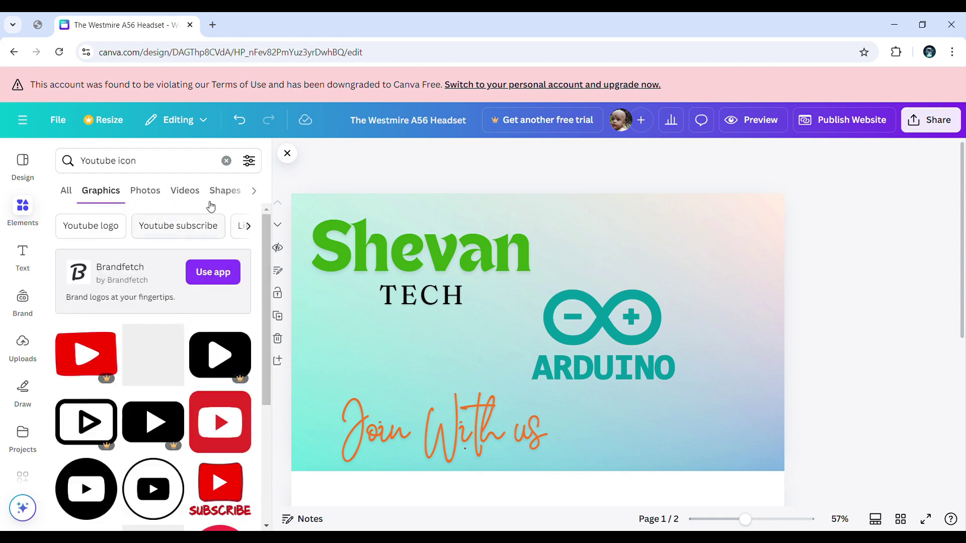
scroll(268, 295, down, 2)
scroll(267, 295, down, 4)
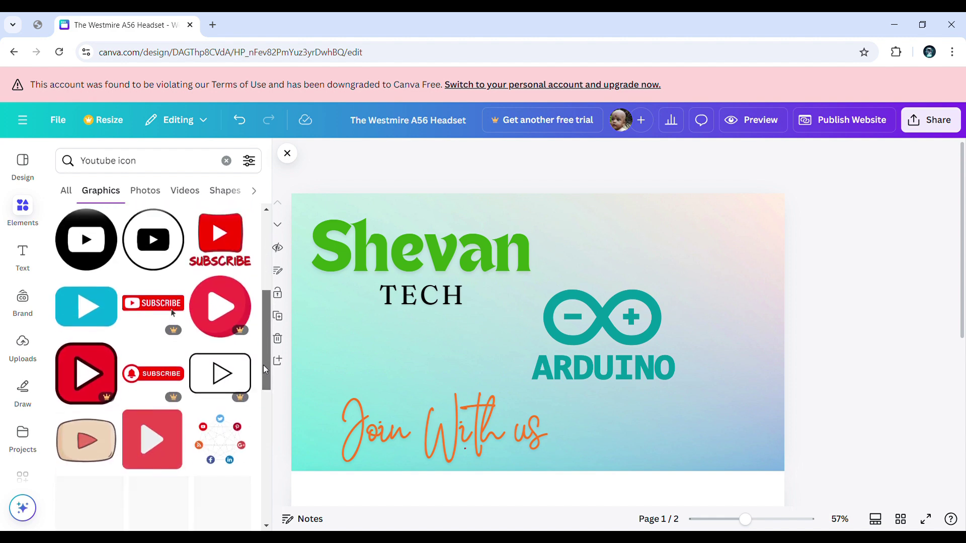
drag(145, 424, 567, 411)
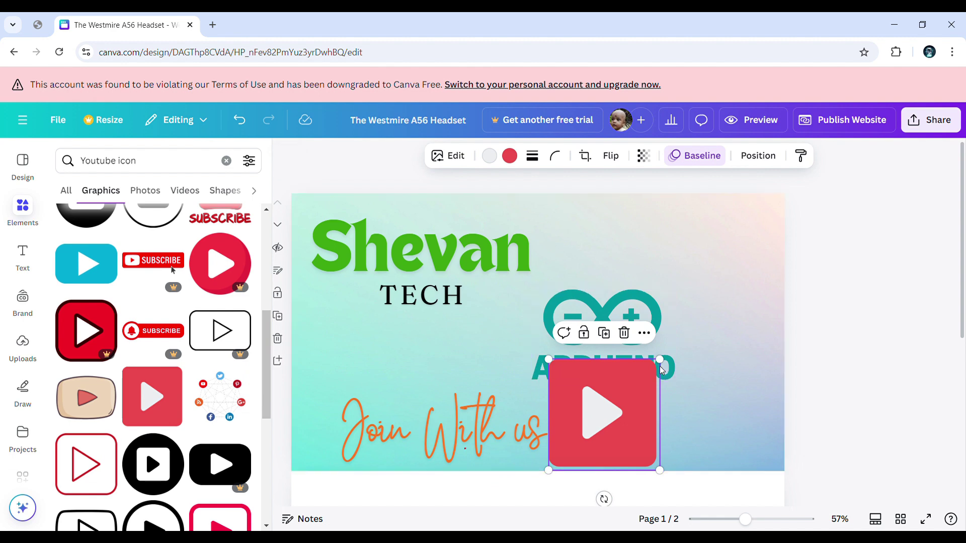
drag(660, 360, 635, 432)
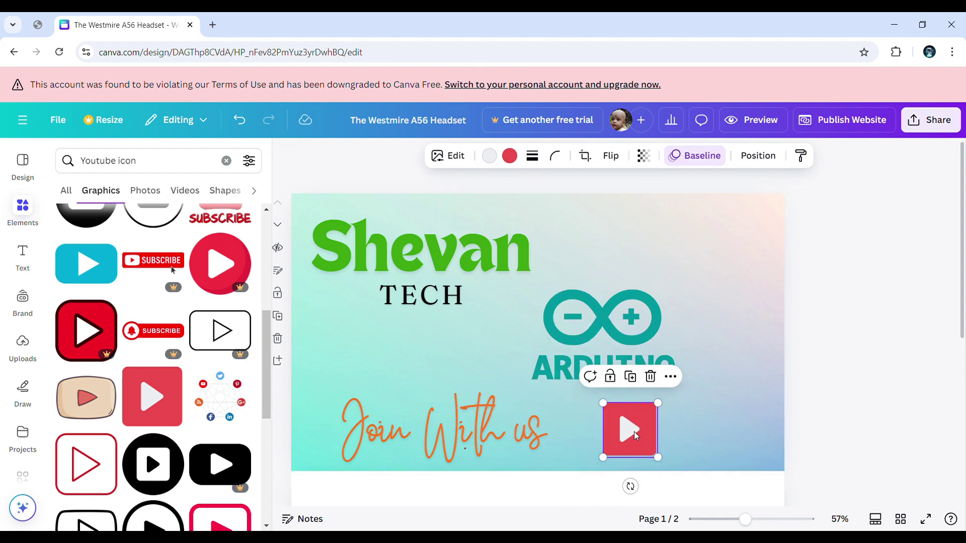
Step: Open the link entry for the red play icon and bring up the Shevan Tech YouTube channel in a new browser tab
click(671, 377)
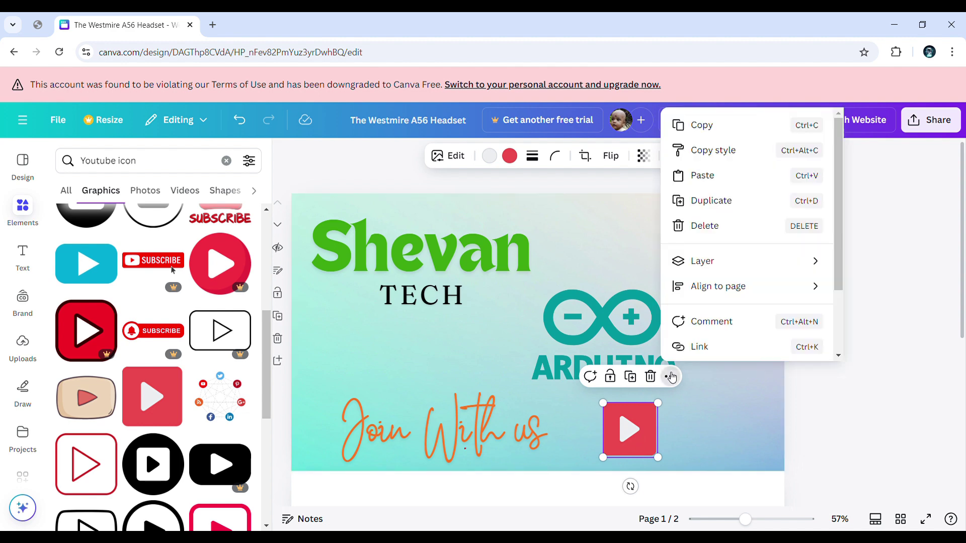
click(692, 345)
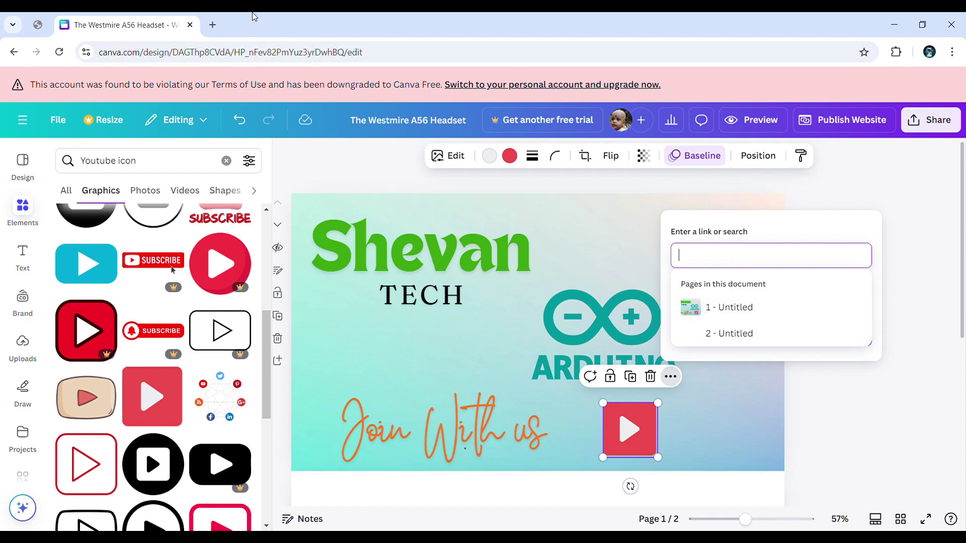
click(215, 25)
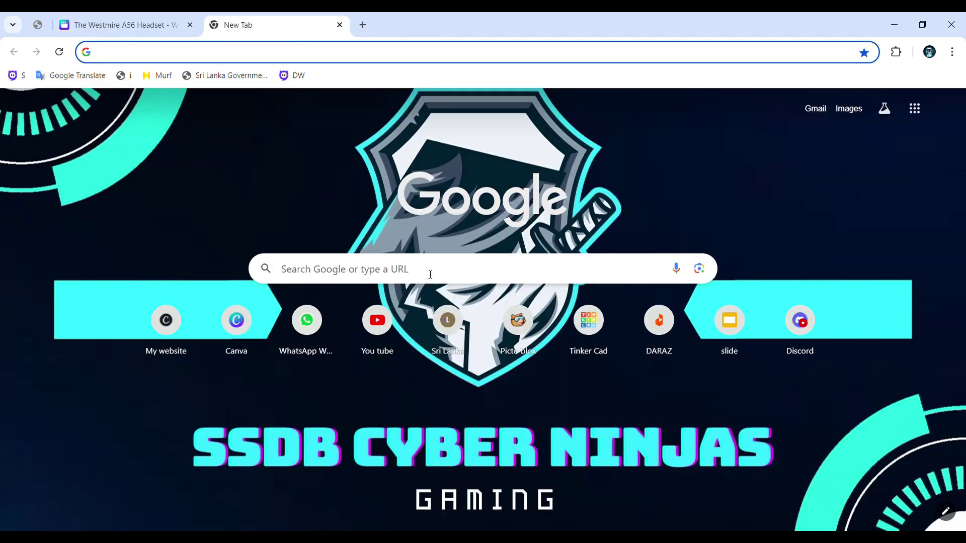
click(428, 274)
text(H+)
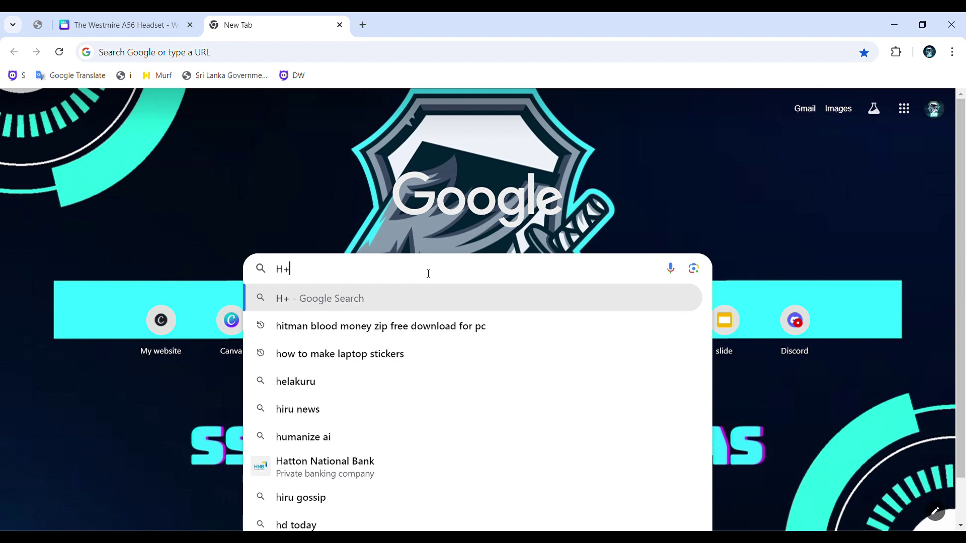
key(BackSpace)
text(She)
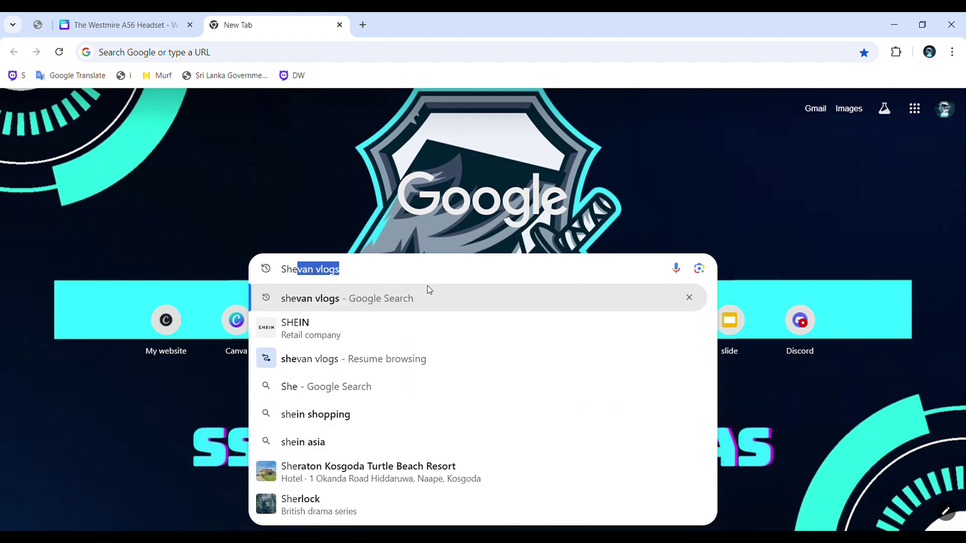
text(van Te)
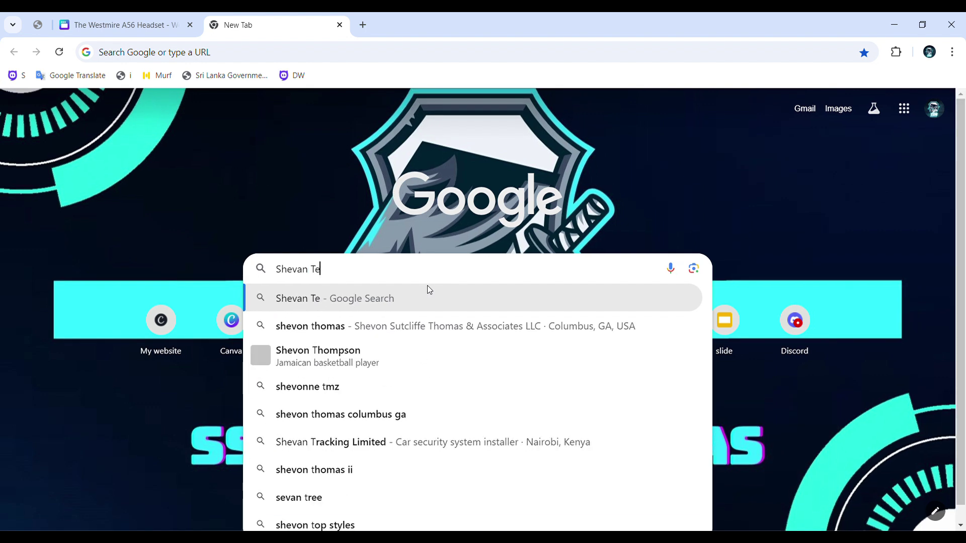
text(ch)
click(427, 322)
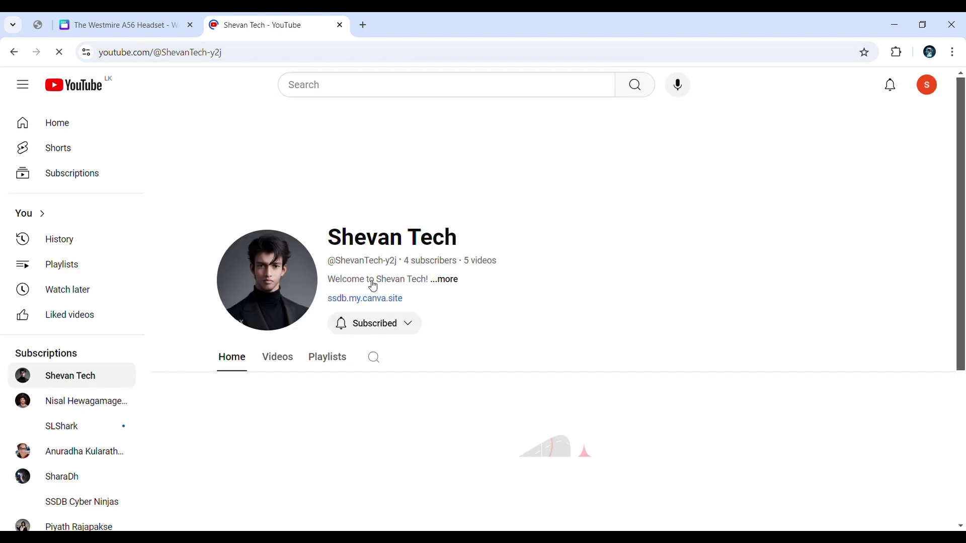
Step: Show the Shevan Tech channel's full description and copy the channel's web address
click(458, 280)
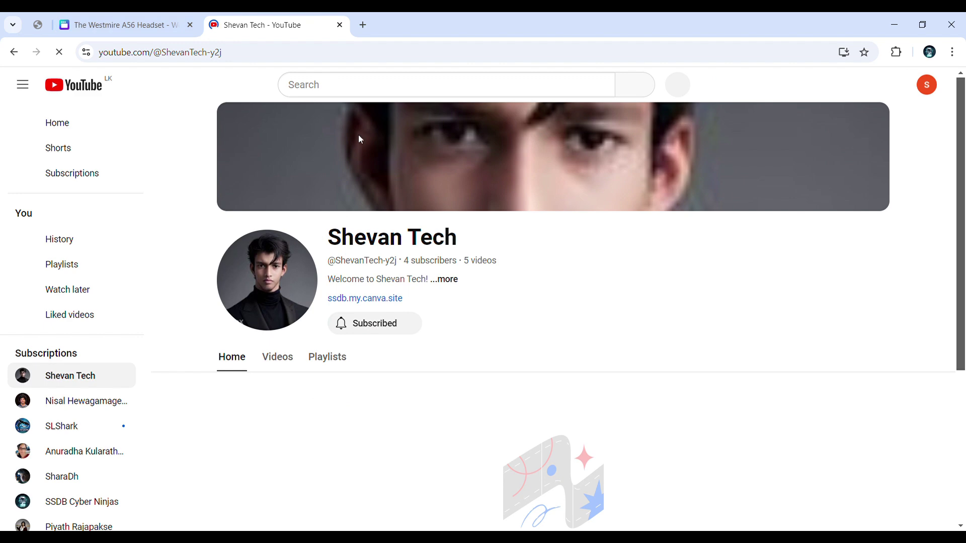
click(452, 283)
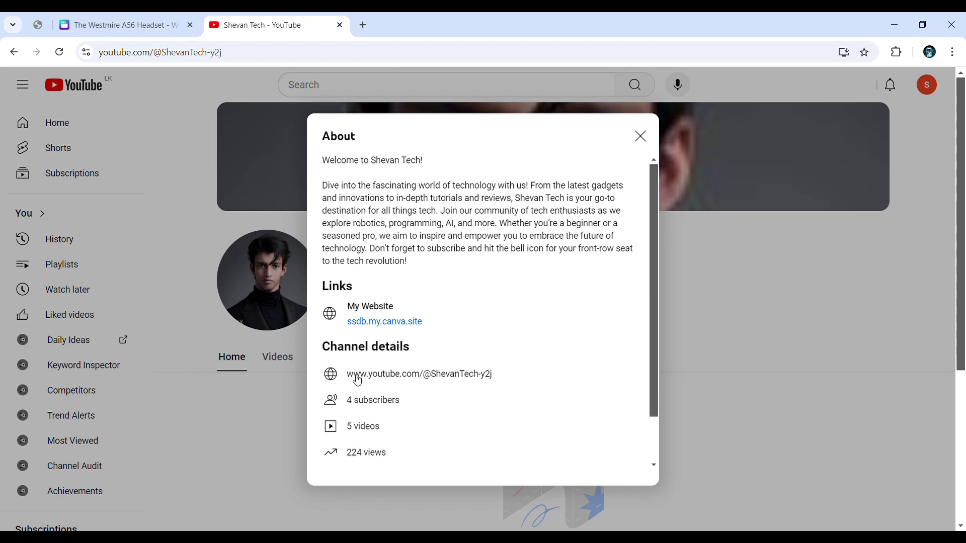
click(264, 53)
double_click(297, 58)
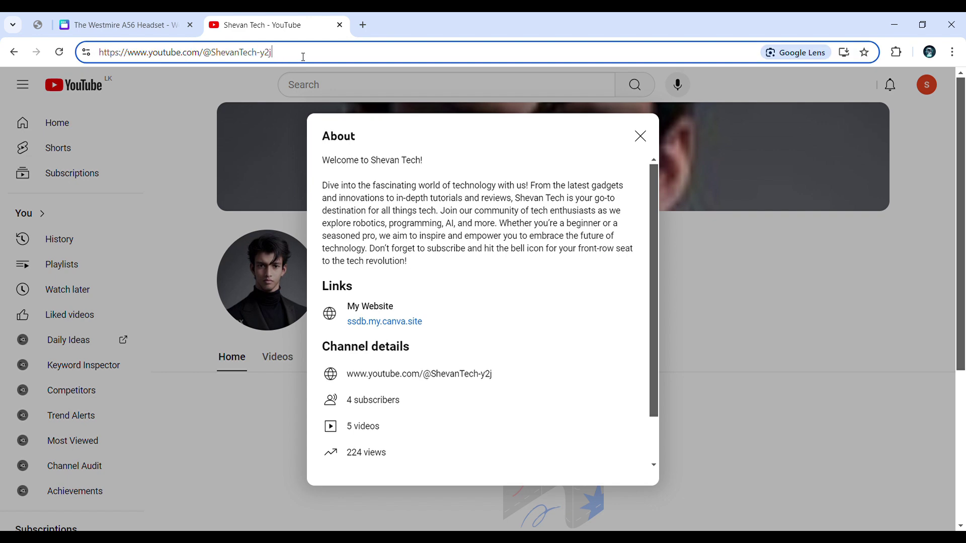
triple_click(303, 57)
key(ctrl+c)
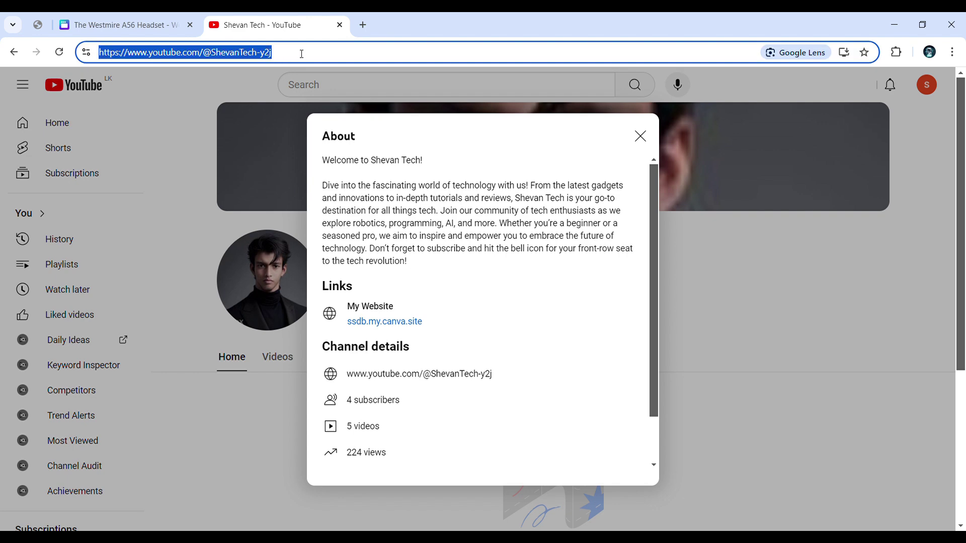
Step: Return to the Canva design and link the red play icon to the copied Shevan Tech YouTube channel address
click(121, 25)
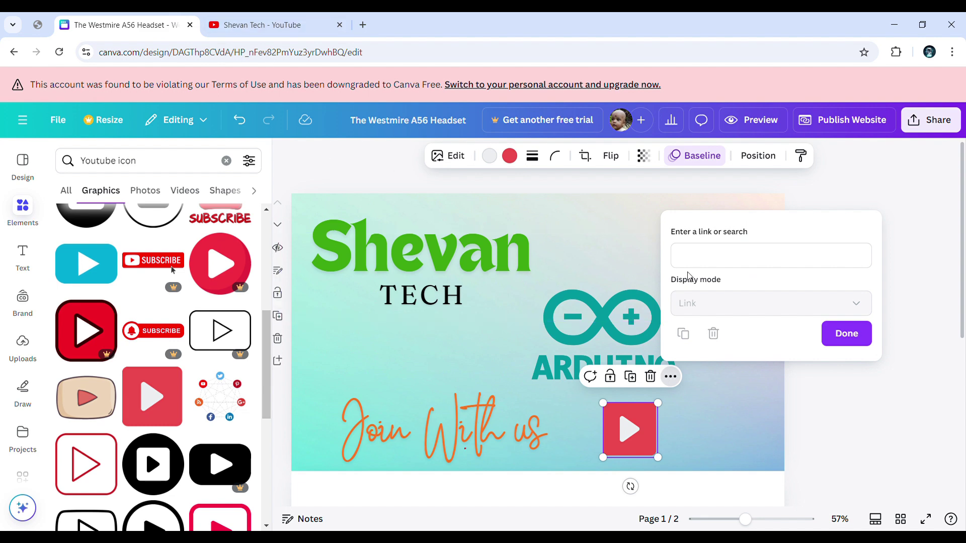
click(712, 266)
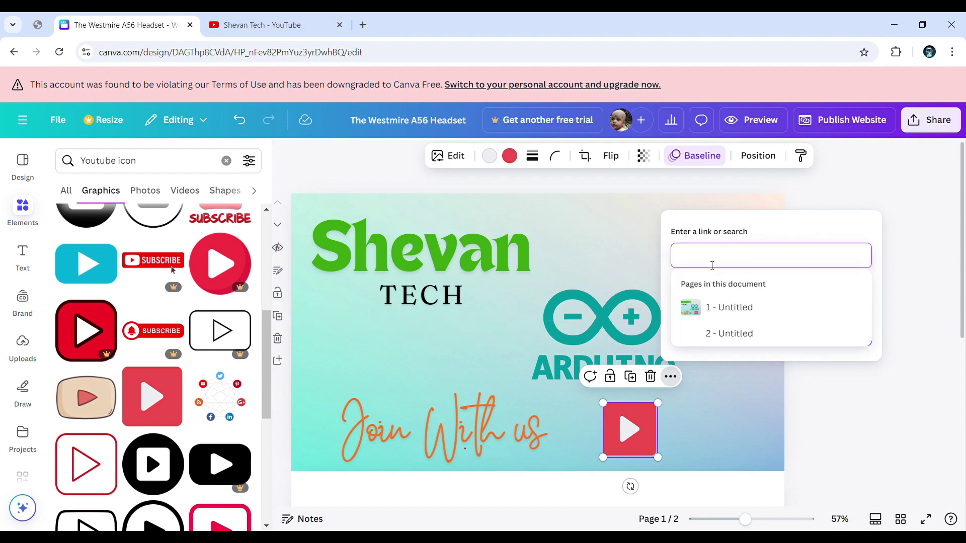
key(ctrl+v)
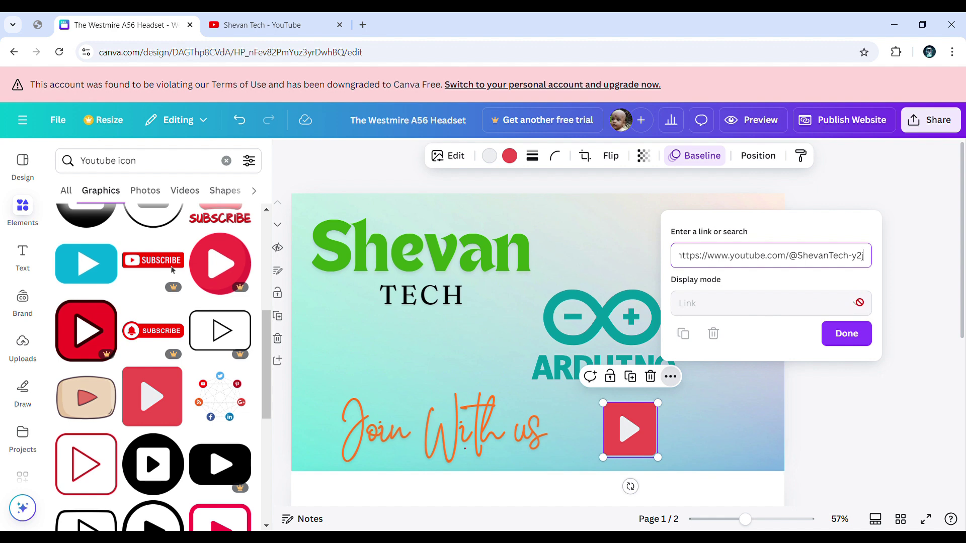
click(825, 336)
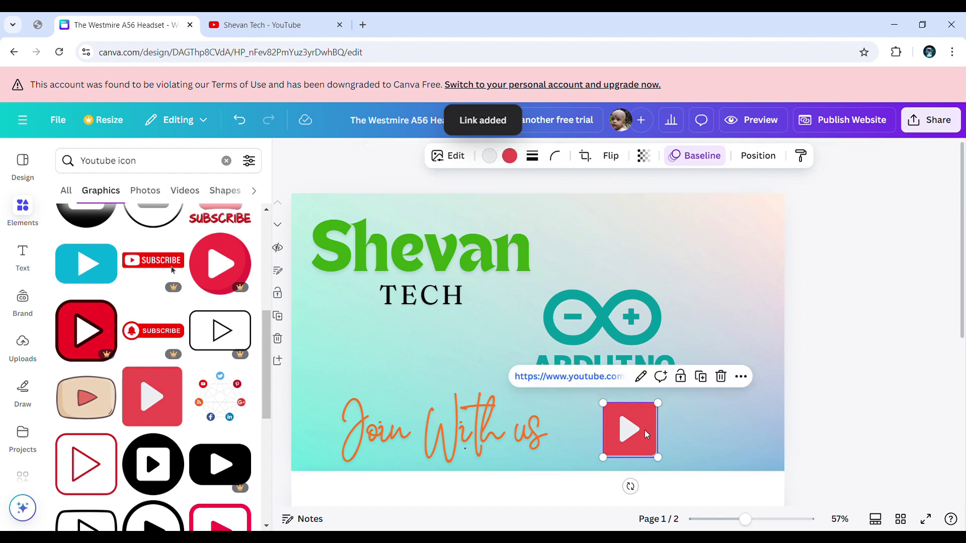
Step: Preview the website in desktop view and return to the editor
click(684, 242)
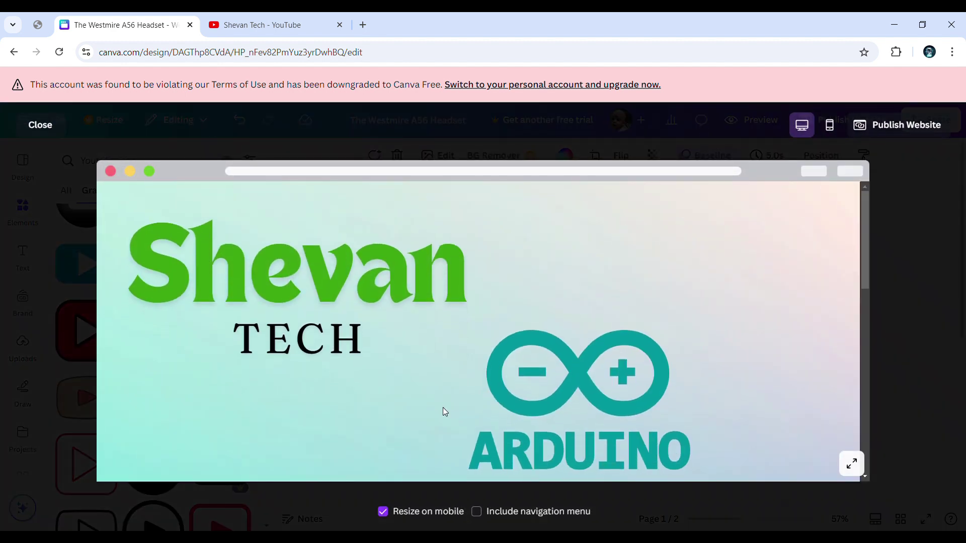
click(897, 221)
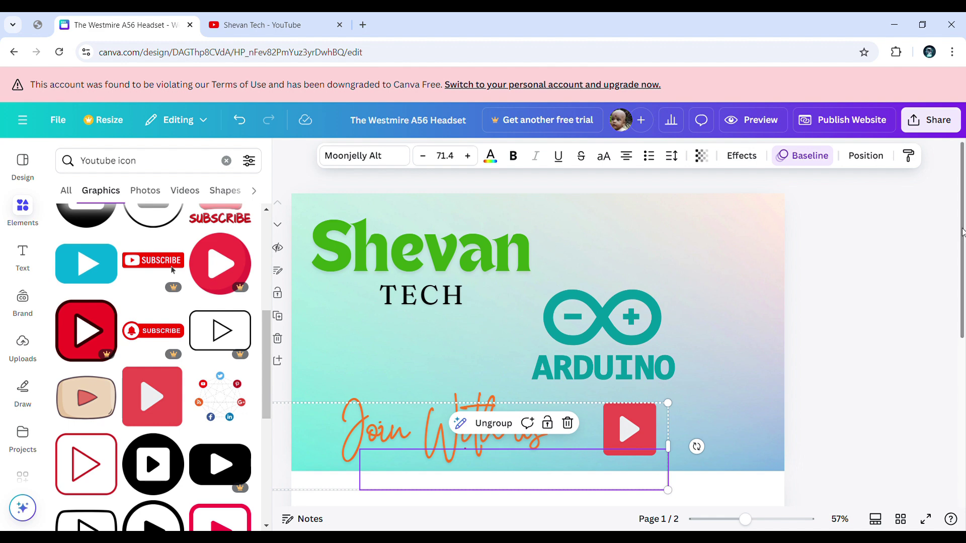
drag(964, 231, 964, 280)
scroll(686, 306, down, 5)
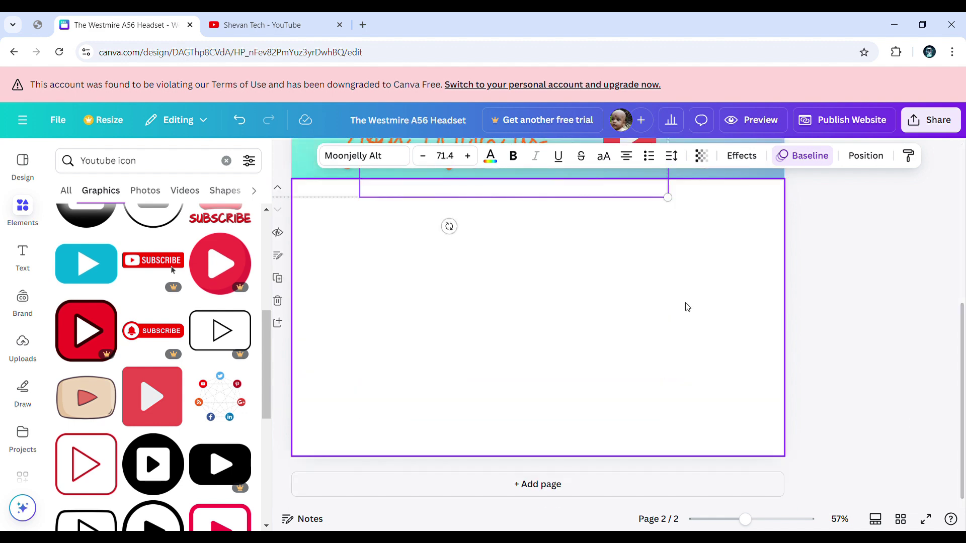
right_click(515, 285)
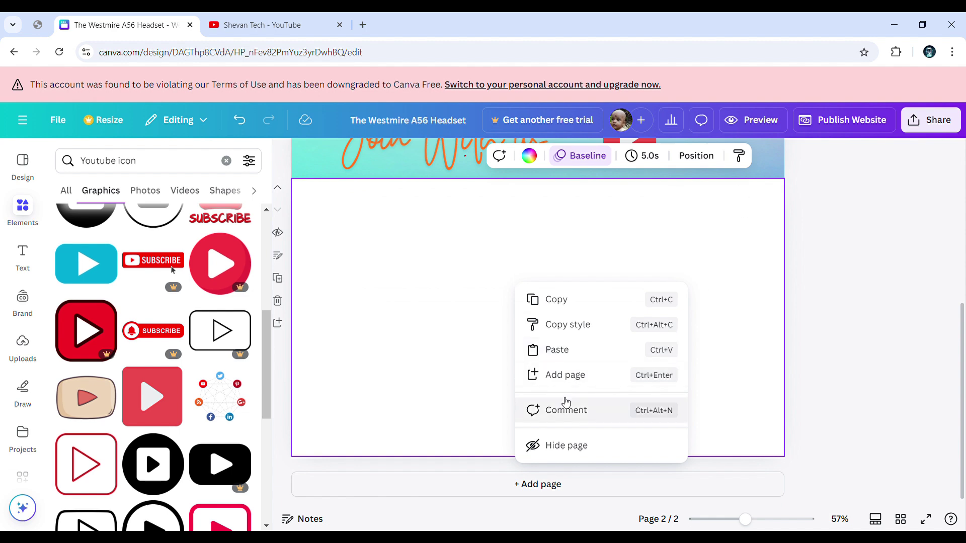
click(511, 352)
right_click(496, 350)
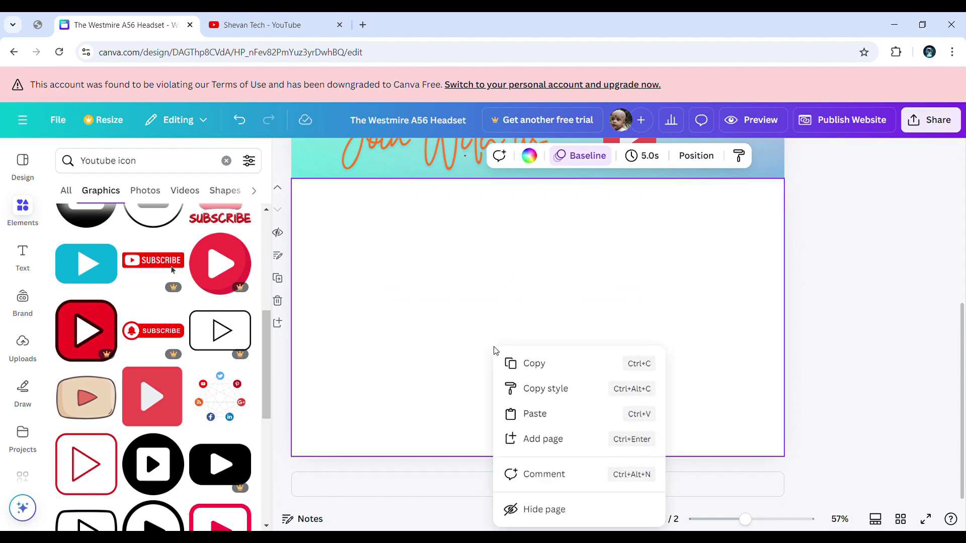
click(434, 382)
drag(382, 323, 528, 388)
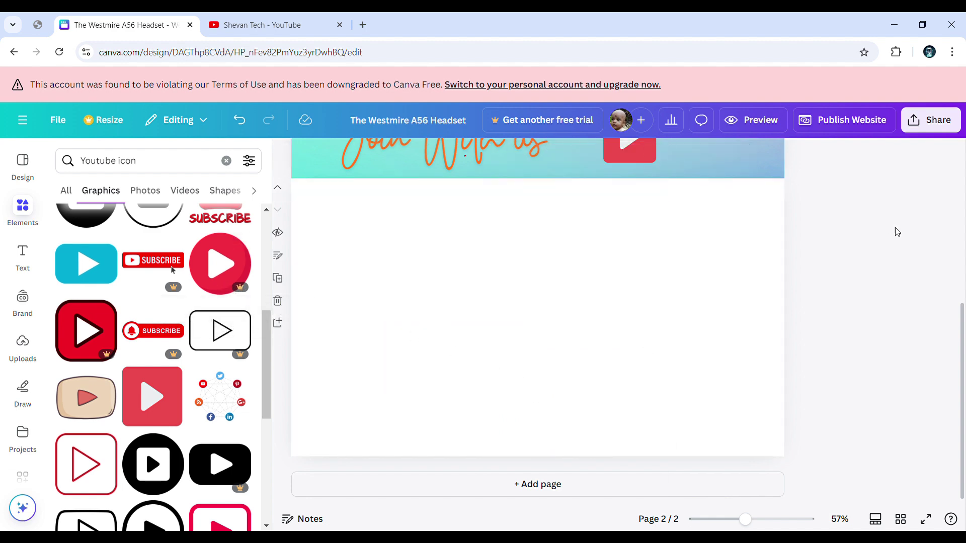
Step: Test the red play icon's YouTube link from the editor and close the browser tab it opens
click(629, 149)
click(895, 241)
click(637, 149)
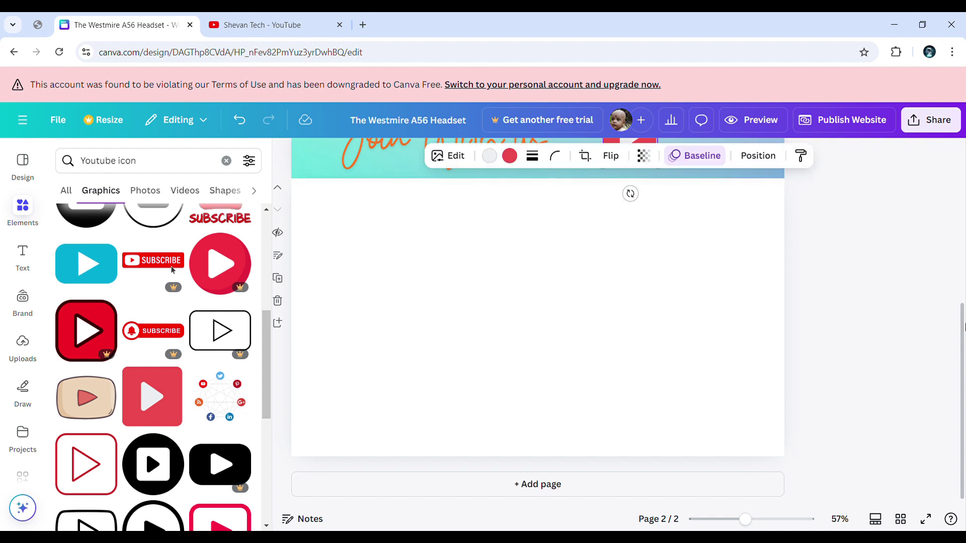
scroll(628, 302, up, 3)
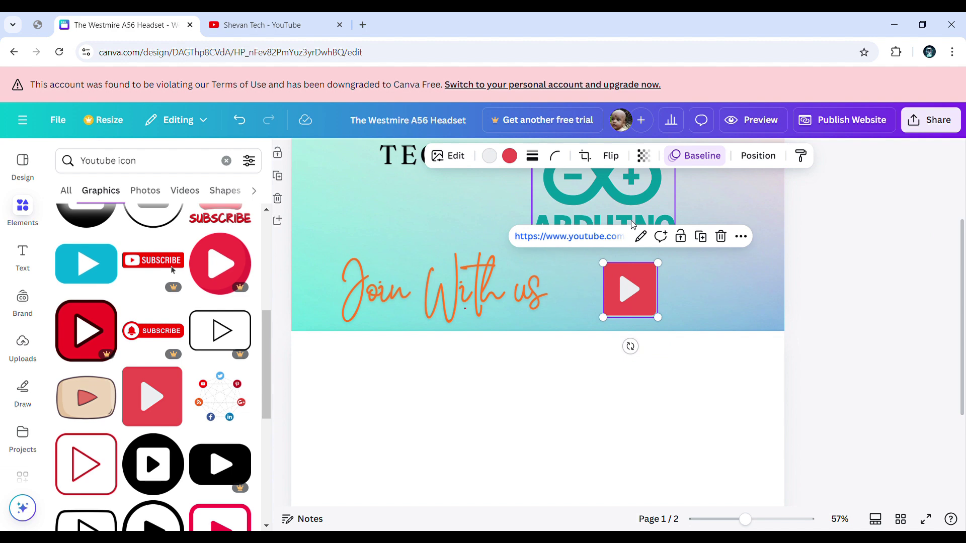
click(618, 237)
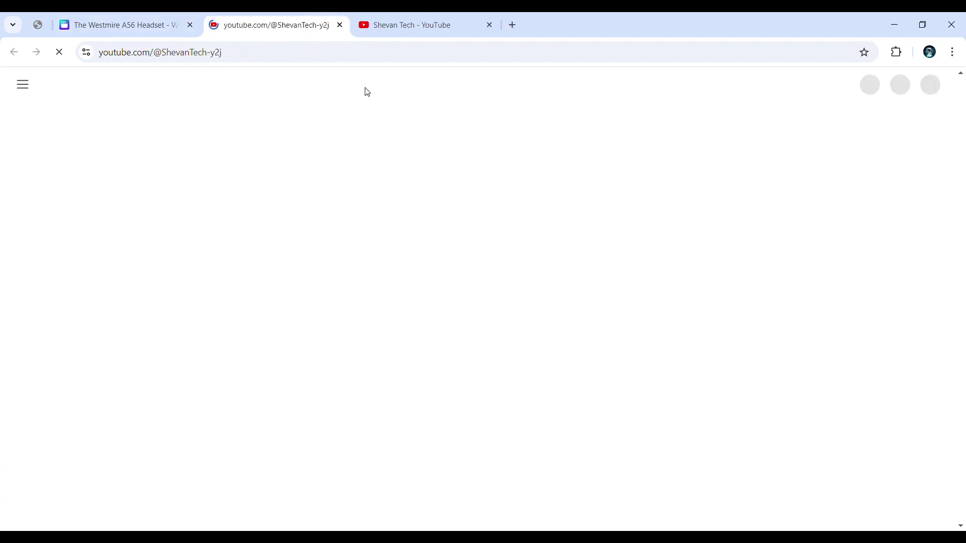
click(134, 15)
click(336, 29)
click(339, 25)
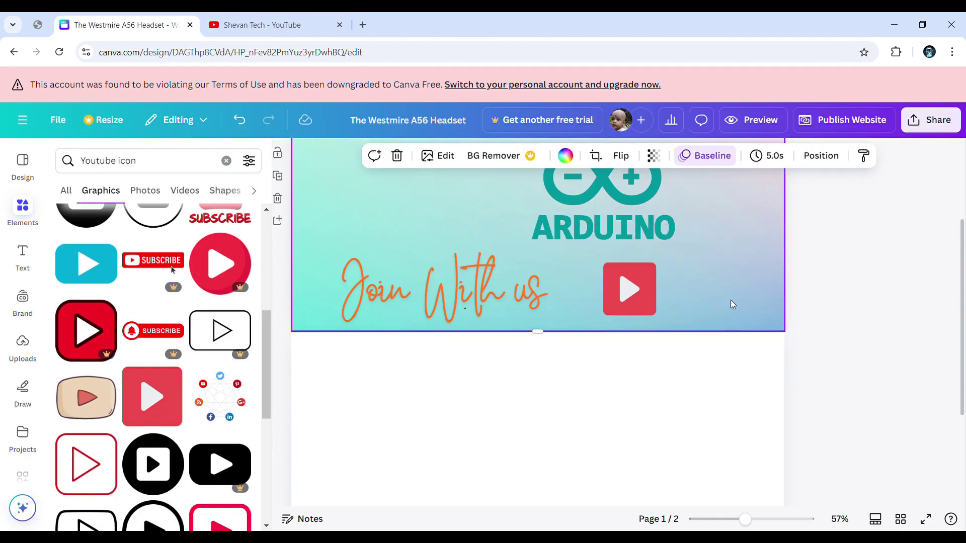
Step: Cut the linked red play icon, paste it back beside "Join With us" and shift it slightly upward
click(640, 290)
click(641, 290)
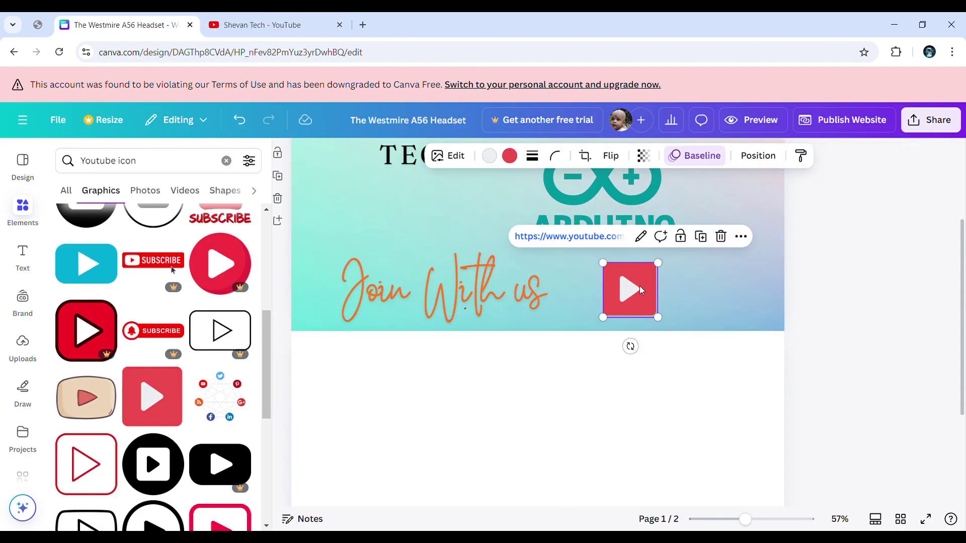
key(ctrl+x)
key(ctrl+v)
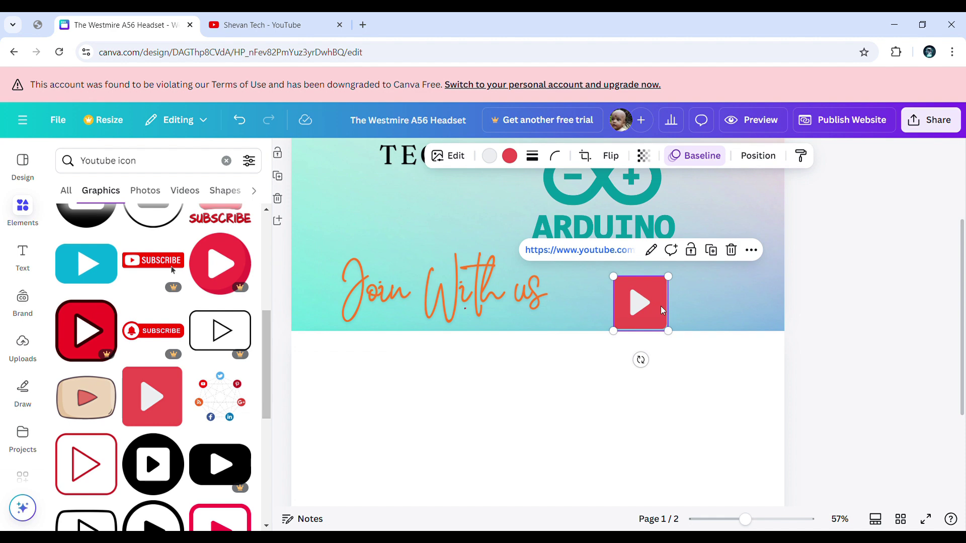
drag(660, 306, 660, 299)
Step: Preview the website in mobile view, test the play icon's link there, and return to the editor
click(745, 129)
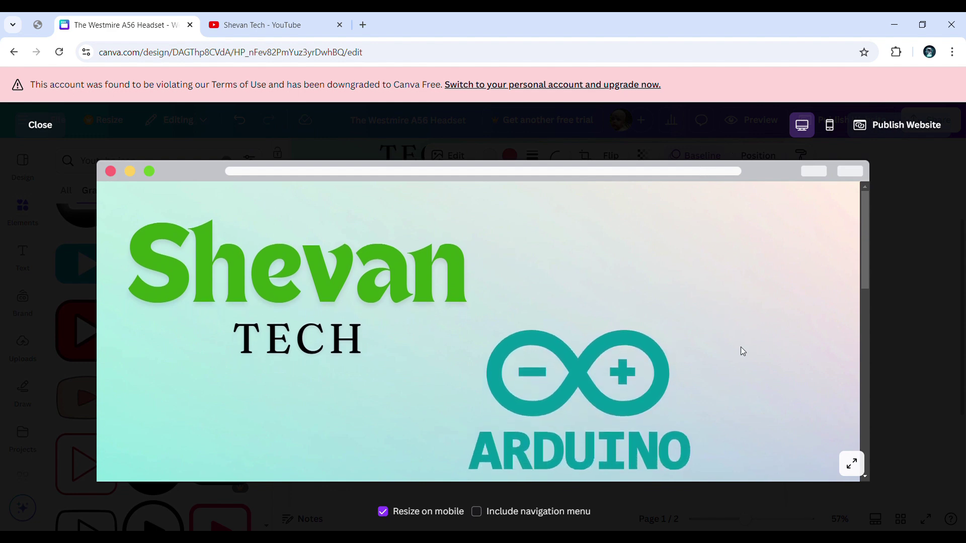
click(830, 124)
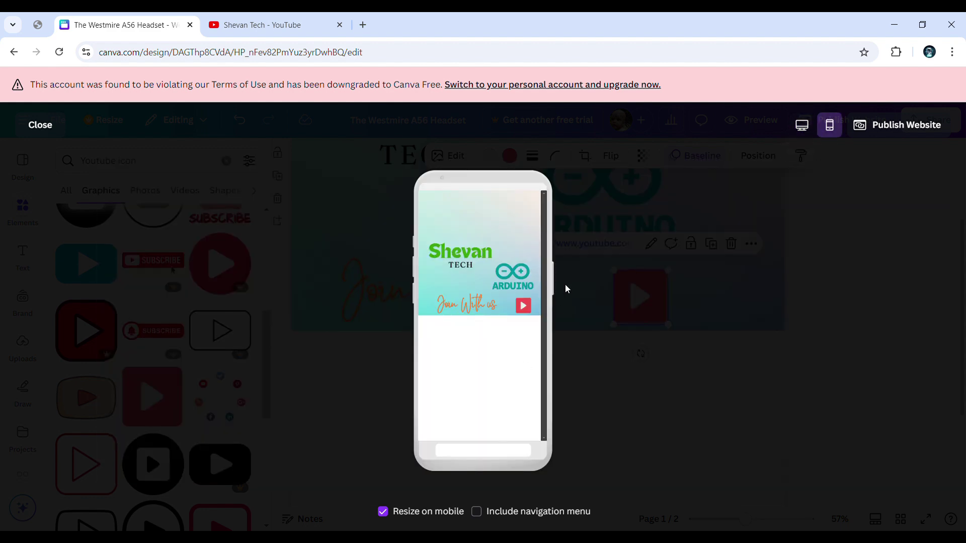
click(523, 306)
click(153, 19)
click(340, 25)
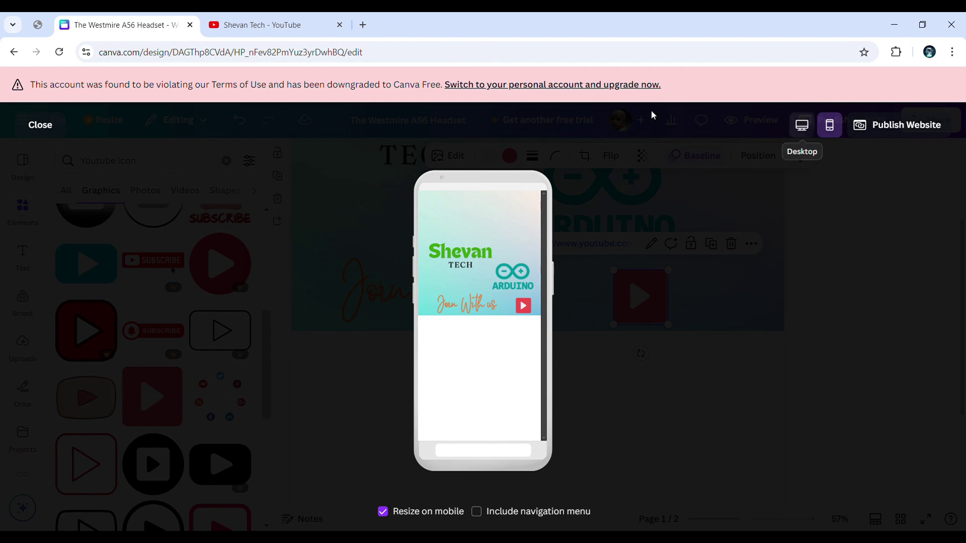
click(41, 125)
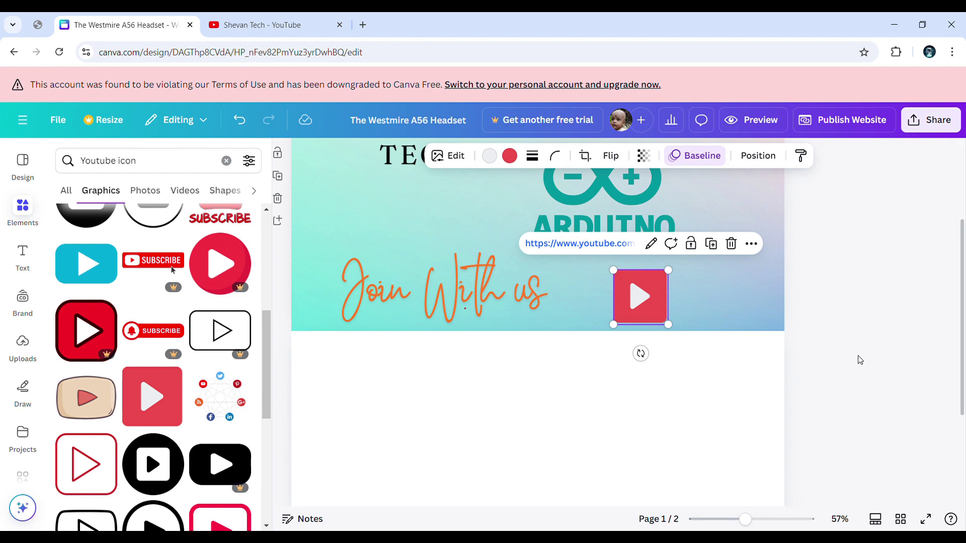
Step: Add a blank third page to the website and delete it again
scroll(639, 403, down, 3)
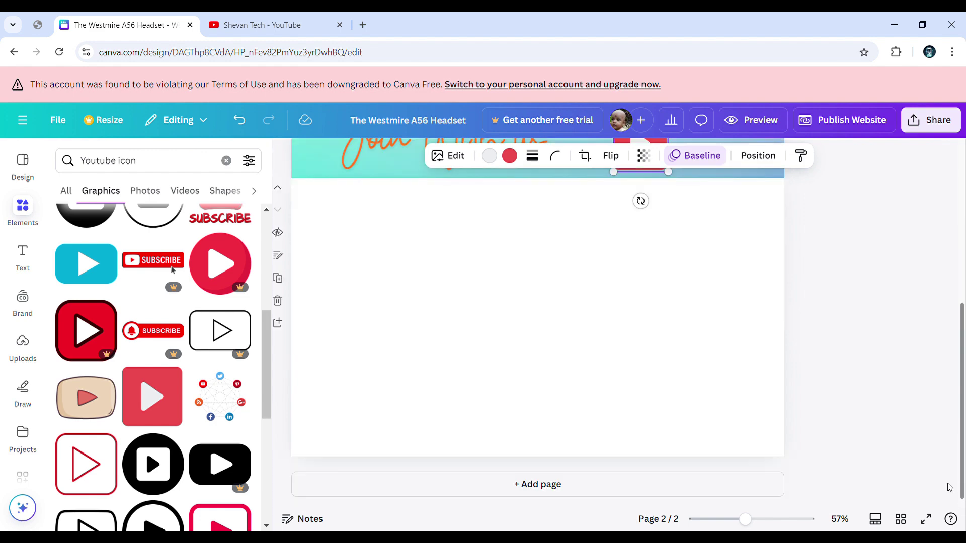
click(639, 488)
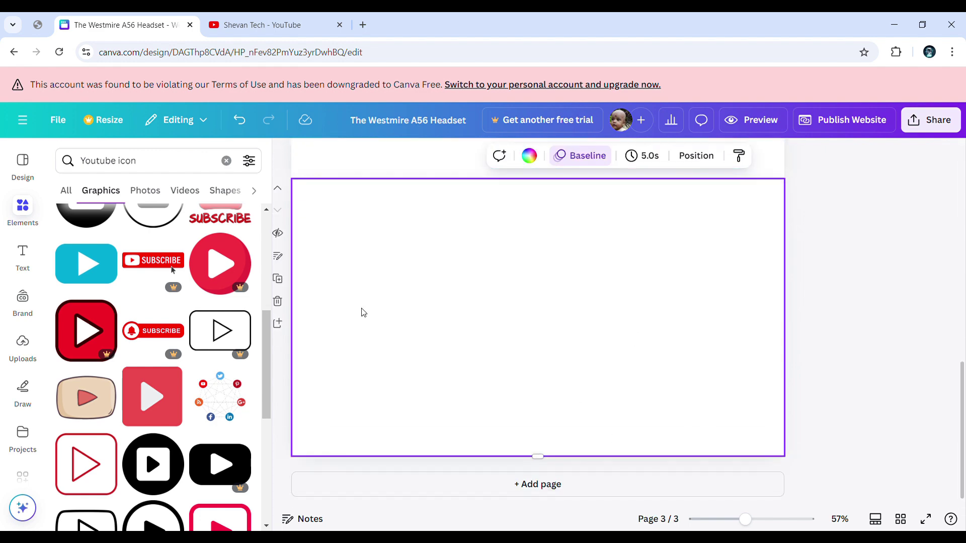
click(283, 300)
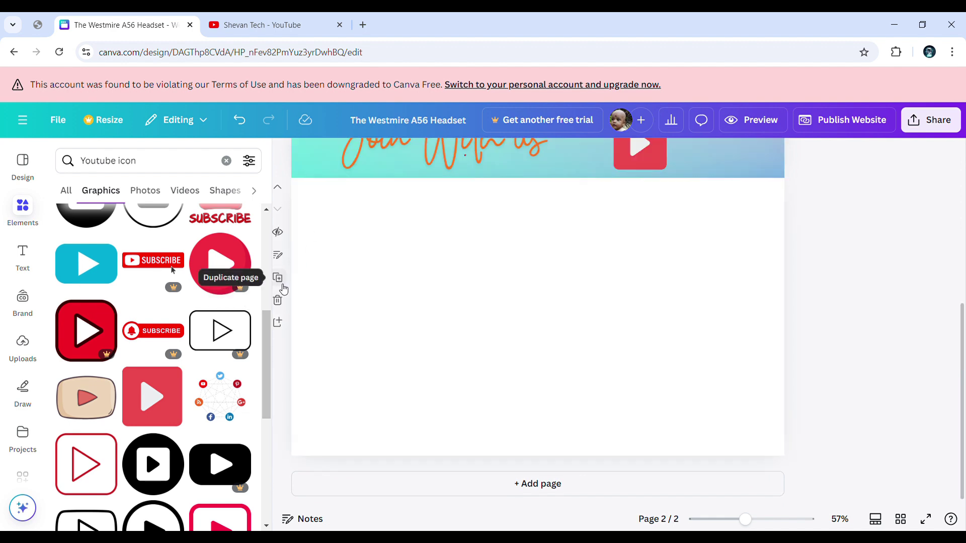
Step: Delete the blank second page below the Arduino page
click(286, 302)
click(345, 316)
click(382, 256)
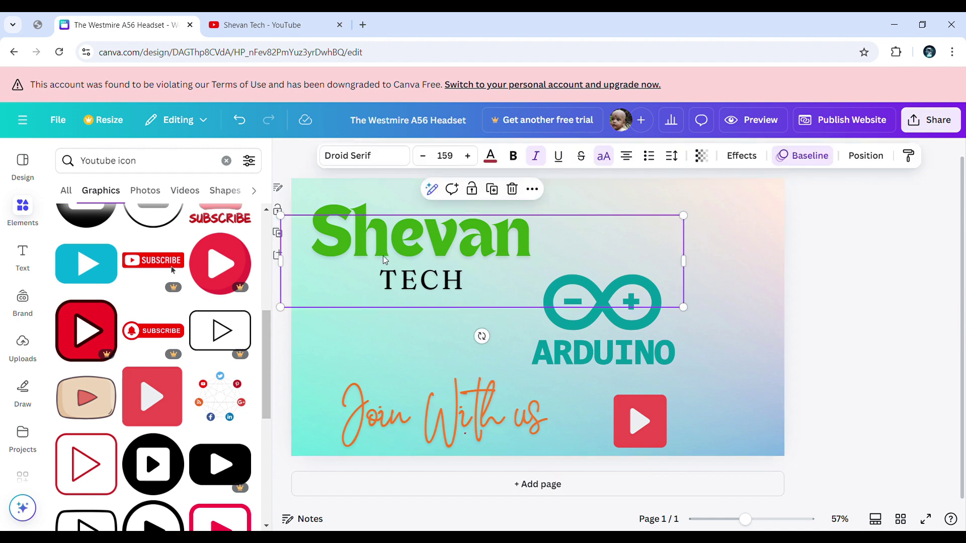
click(524, 355)
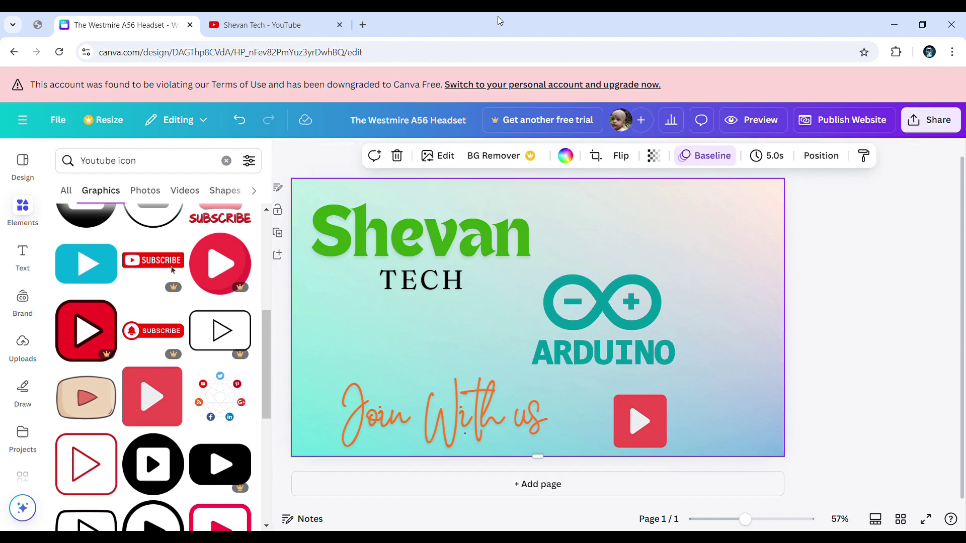
click(267, 17)
click(177, 31)
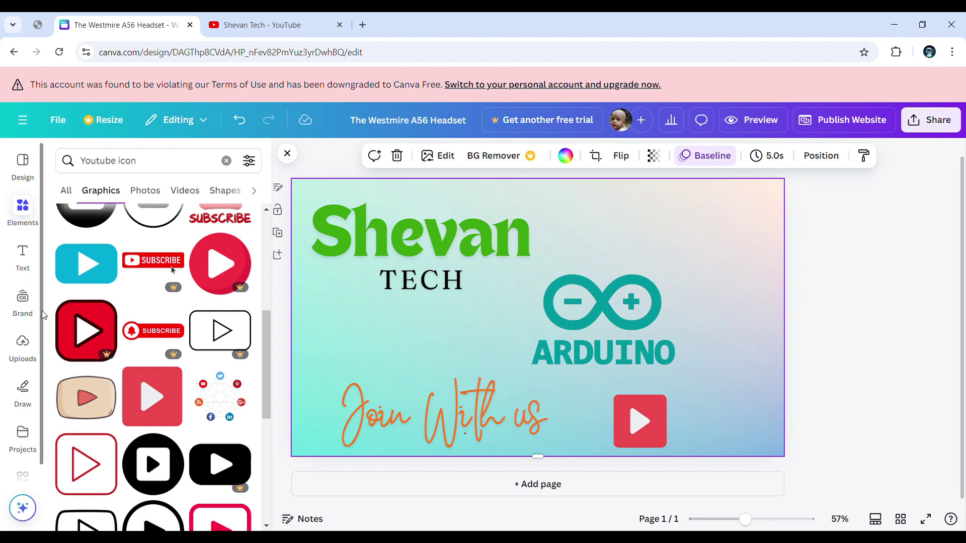
scroll(44, 316, down, 2)
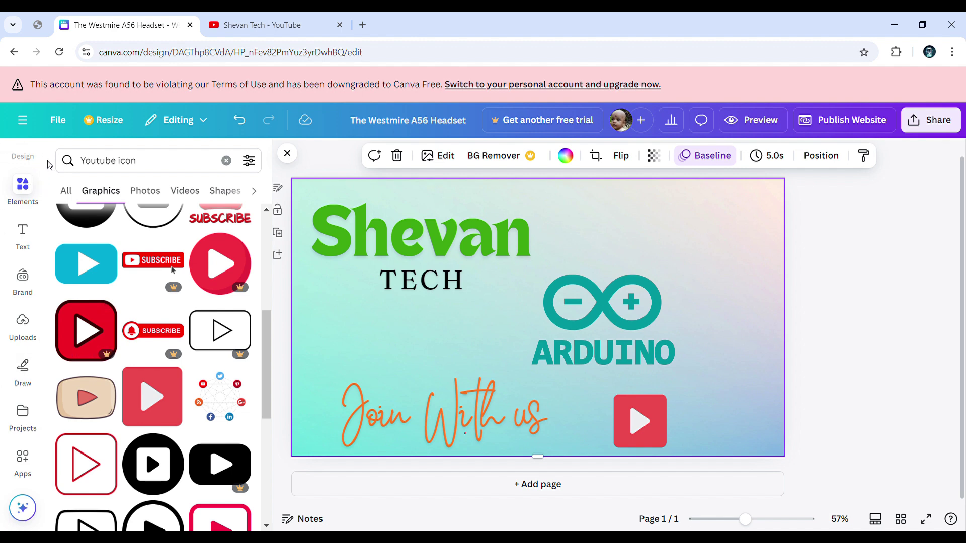
scroll(48, 161, up, 2)
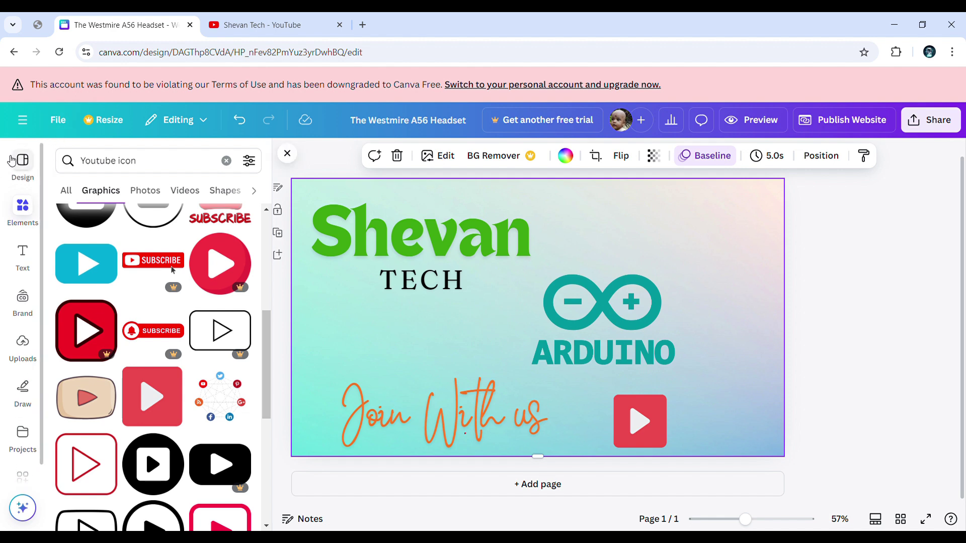
Step: Look through the website templates and layouts offered for the design
click(11, 160)
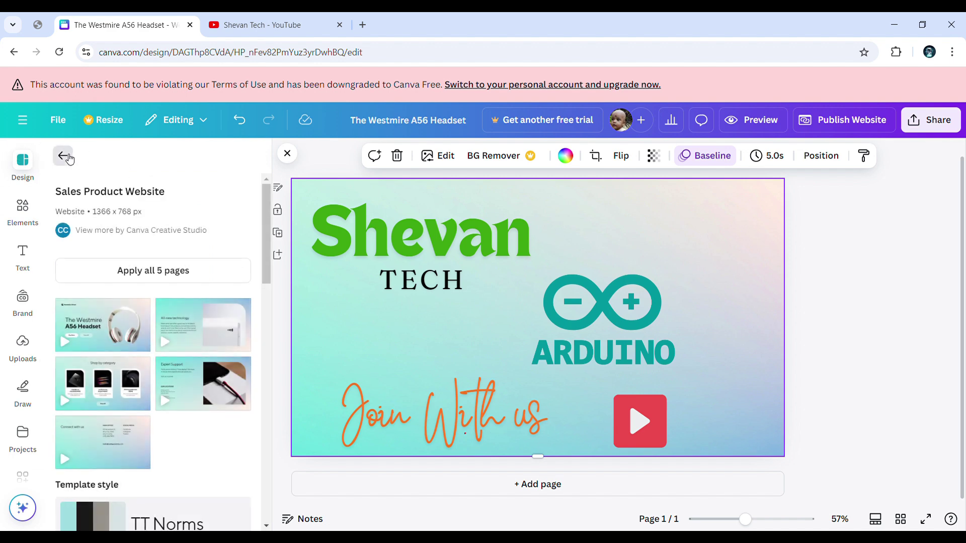
click(63, 156)
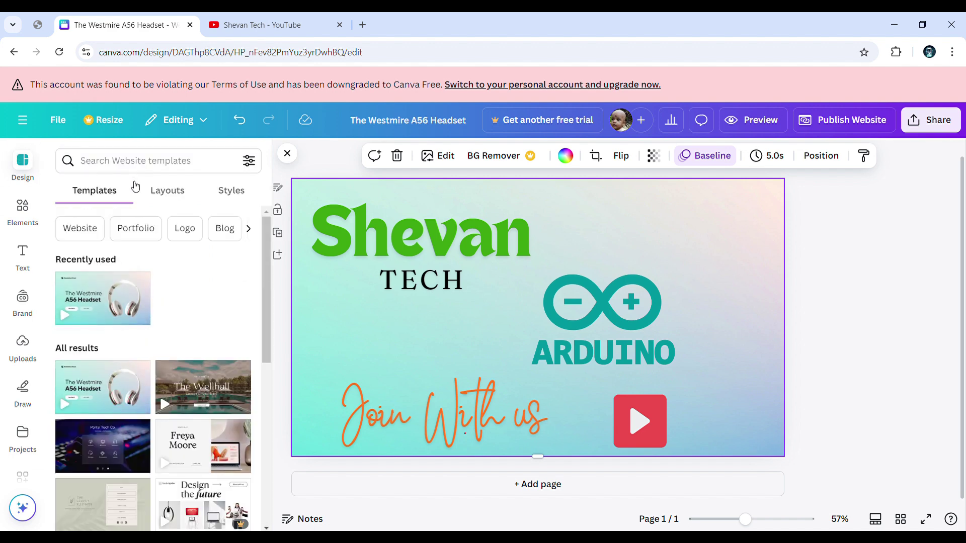
click(181, 196)
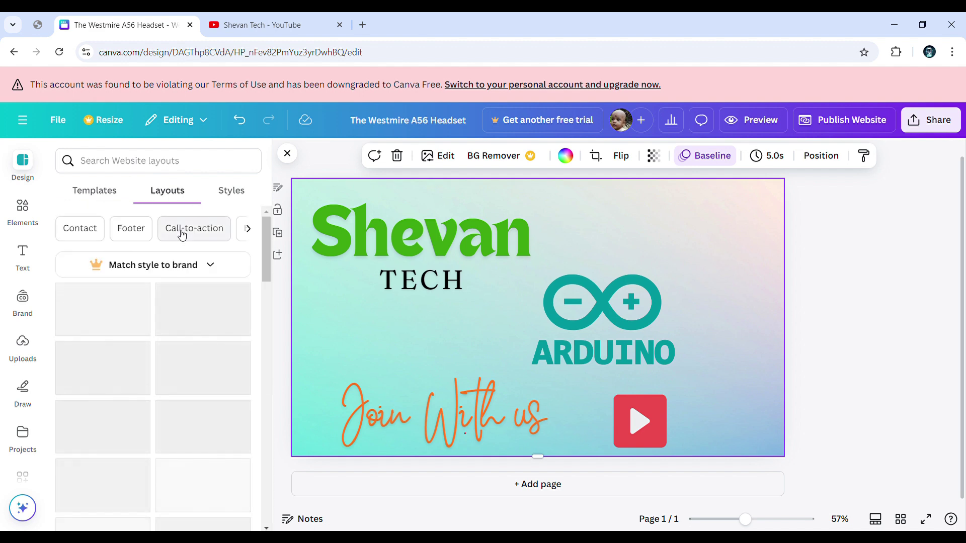
click(117, 201)
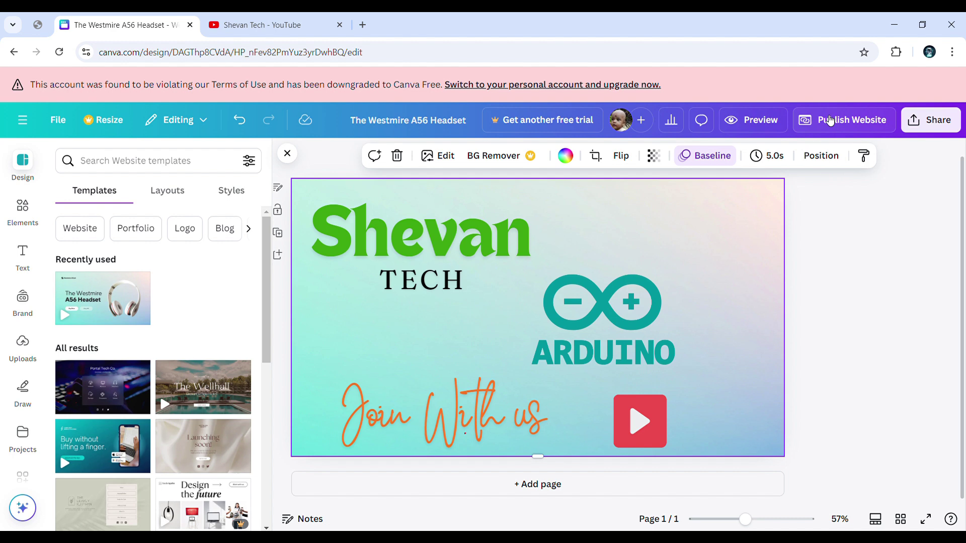
Step: Review the website's publishing options and publish settings, including the browser tab preview and website description
click(878, 130)
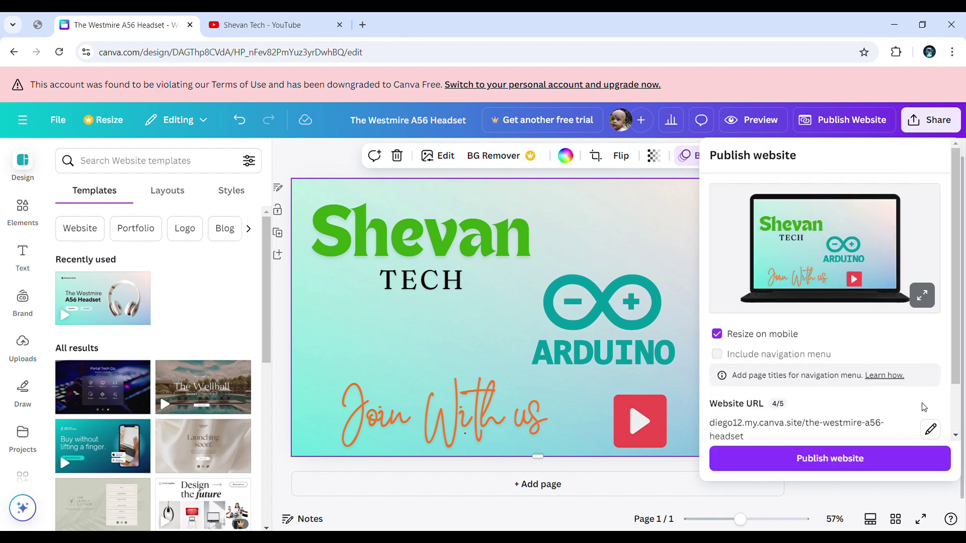
drag(954, 373, 964, 431)
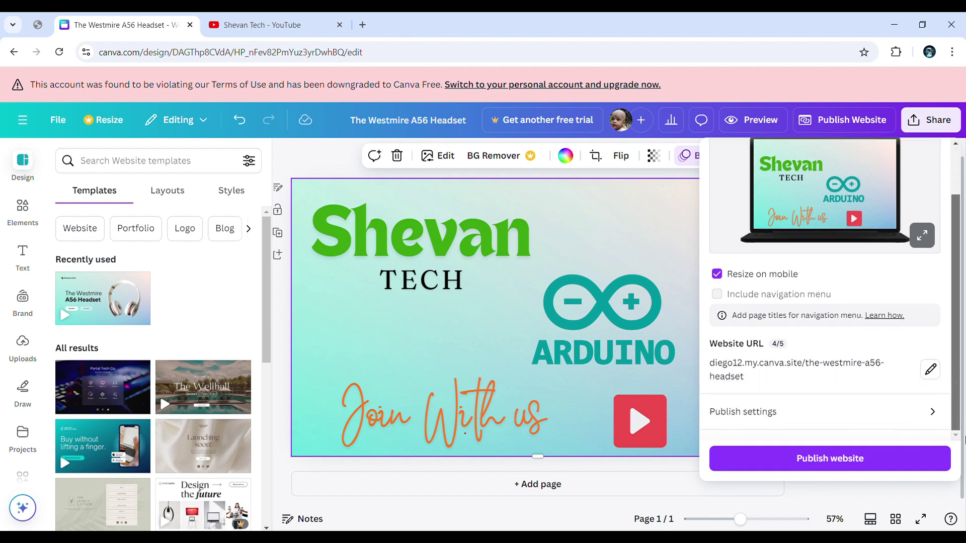
click(919, 417)
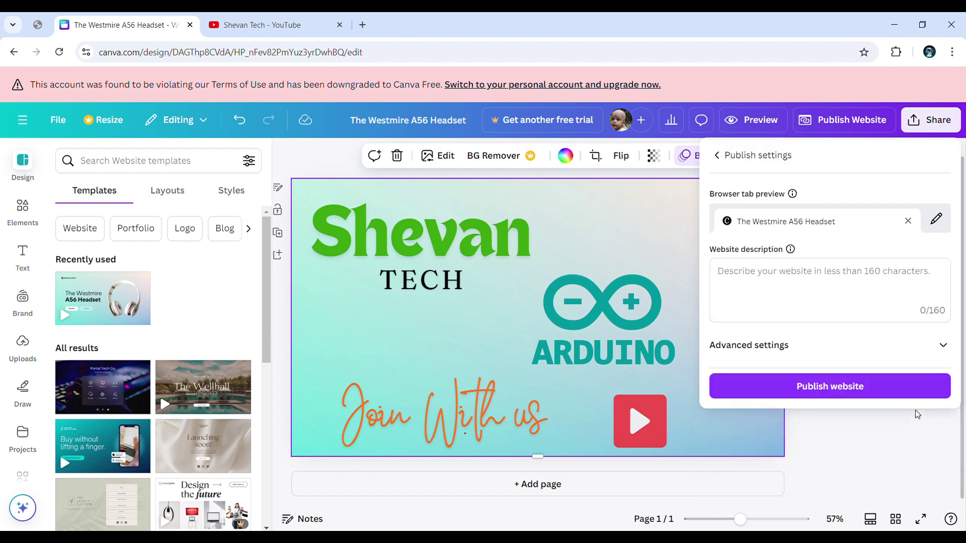
click(863, 291)
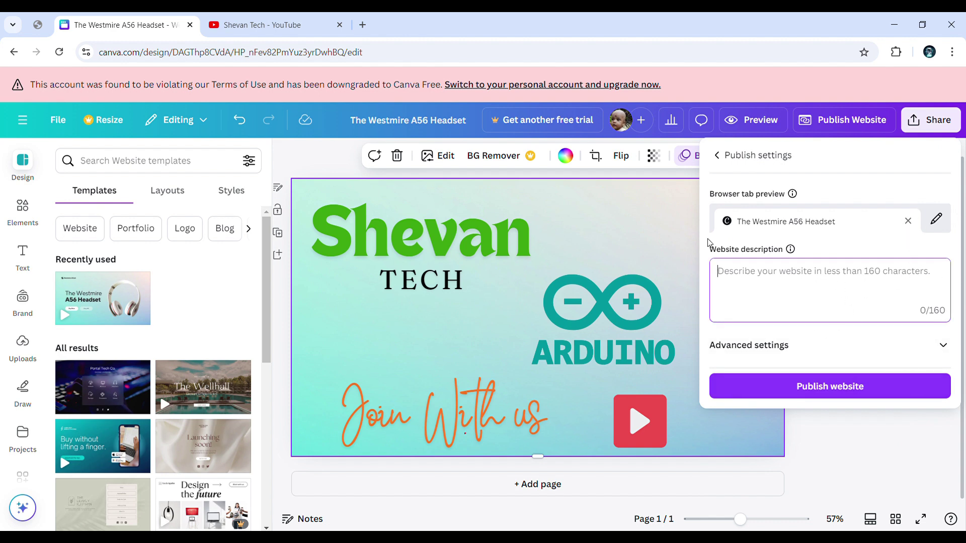
Step: Rename the website design as "Shevan Tech Official Website"
click(419, 126)
double_click(421, 128)
drag(474, 127, 314, 116)
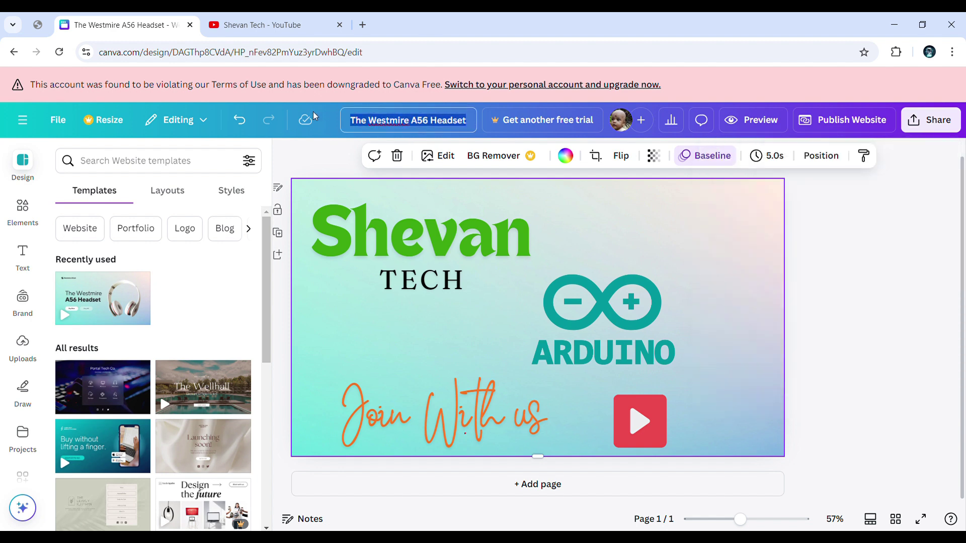
text(Shevan Tech)
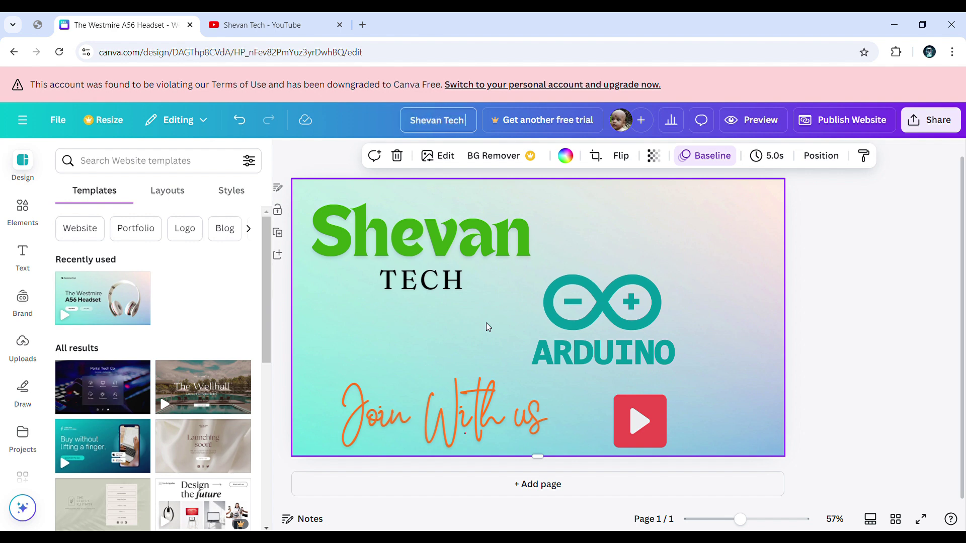
text( Officia)
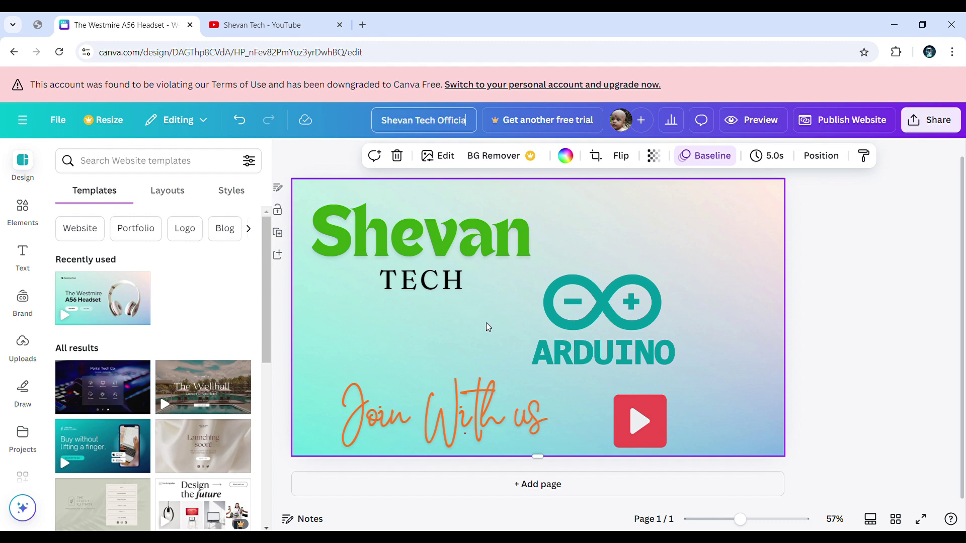
text(l Website)
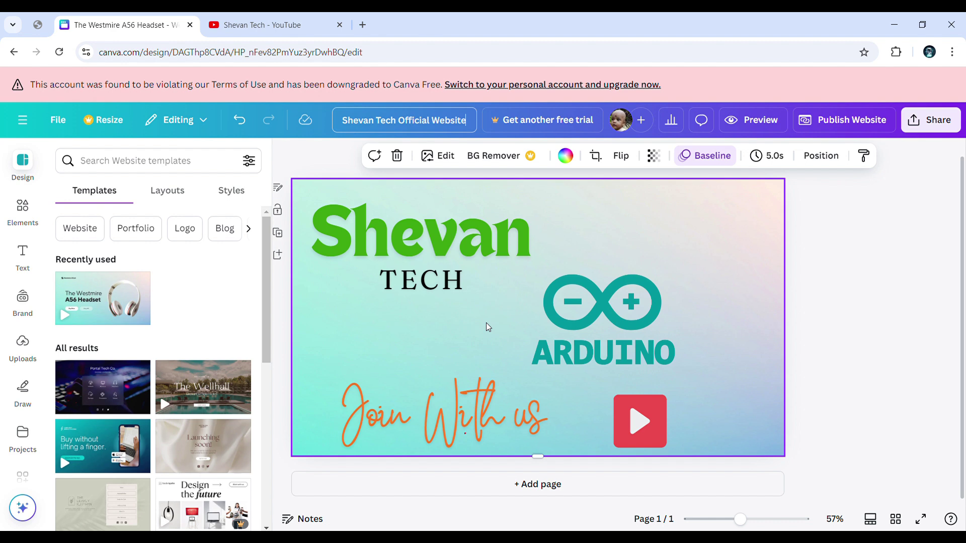
key(Return)
Step: Publish the website at the existing Canva address with mobile resizing enabled, and open the live site
click(853, 115)
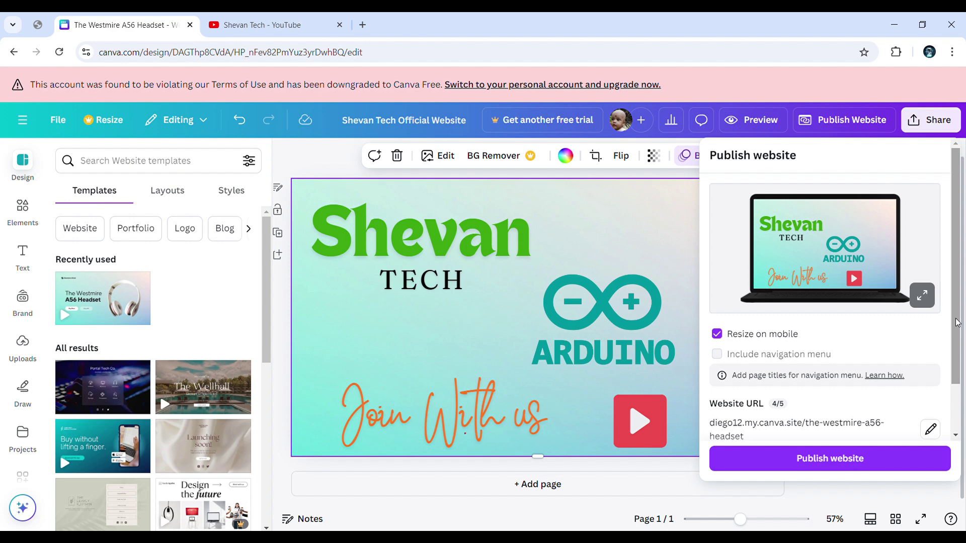
scroll(958, 399, down, 2)
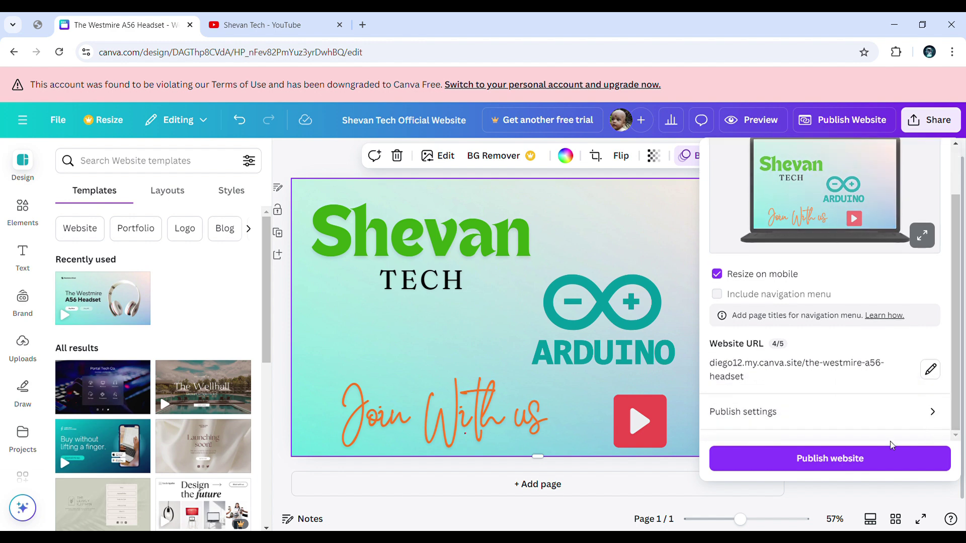
click(873, 463)
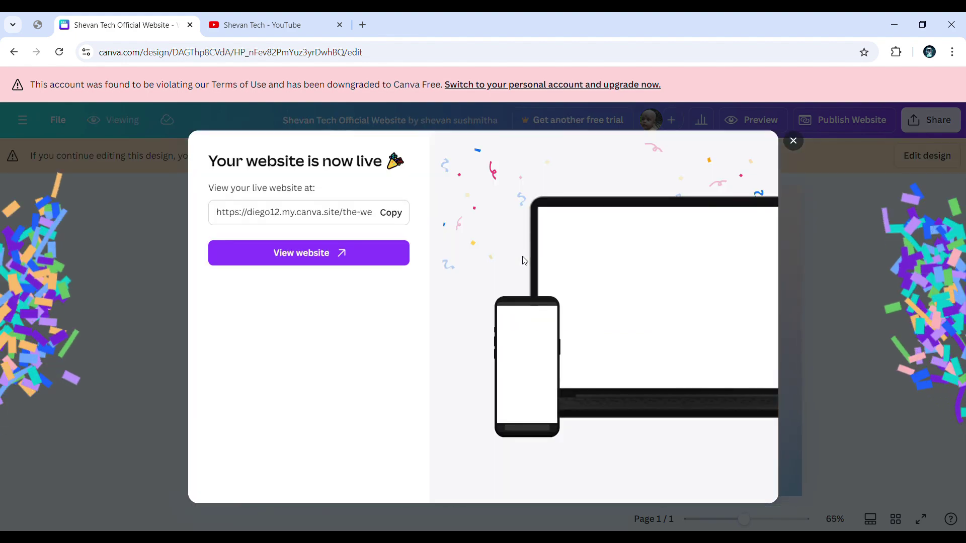
click(382, 252)
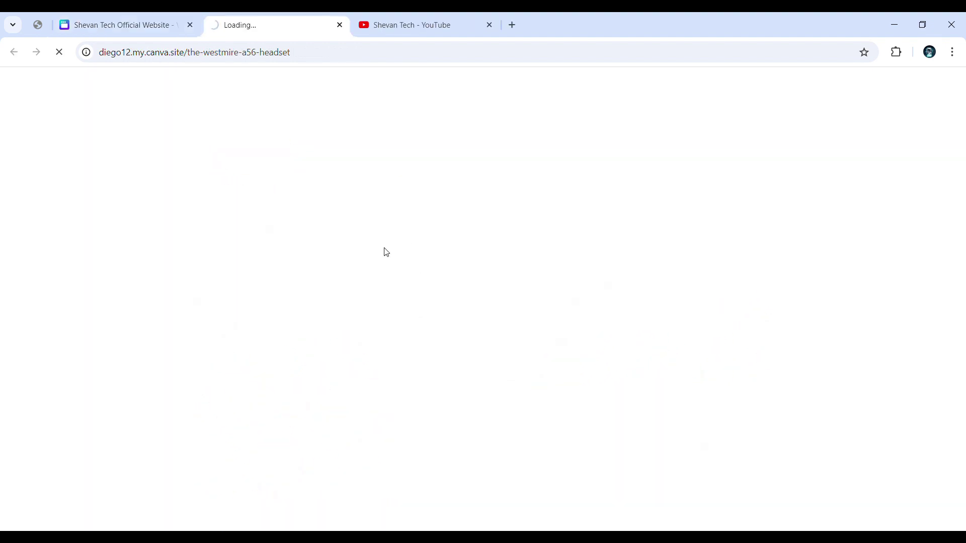